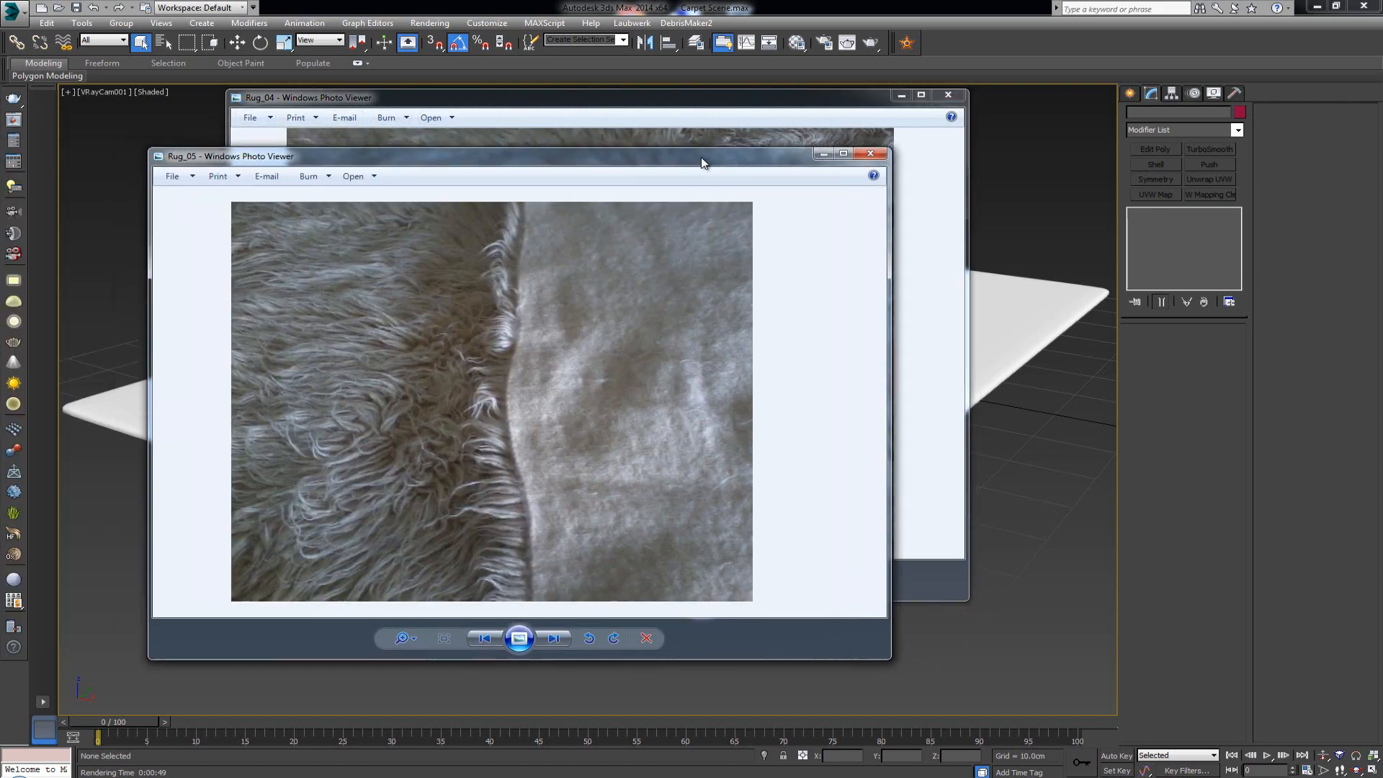
Step: Examine the rug reference photos Rug_04, Rug_05 and Rug_06, then clear them from view
drag(648, 145, 935, 144)
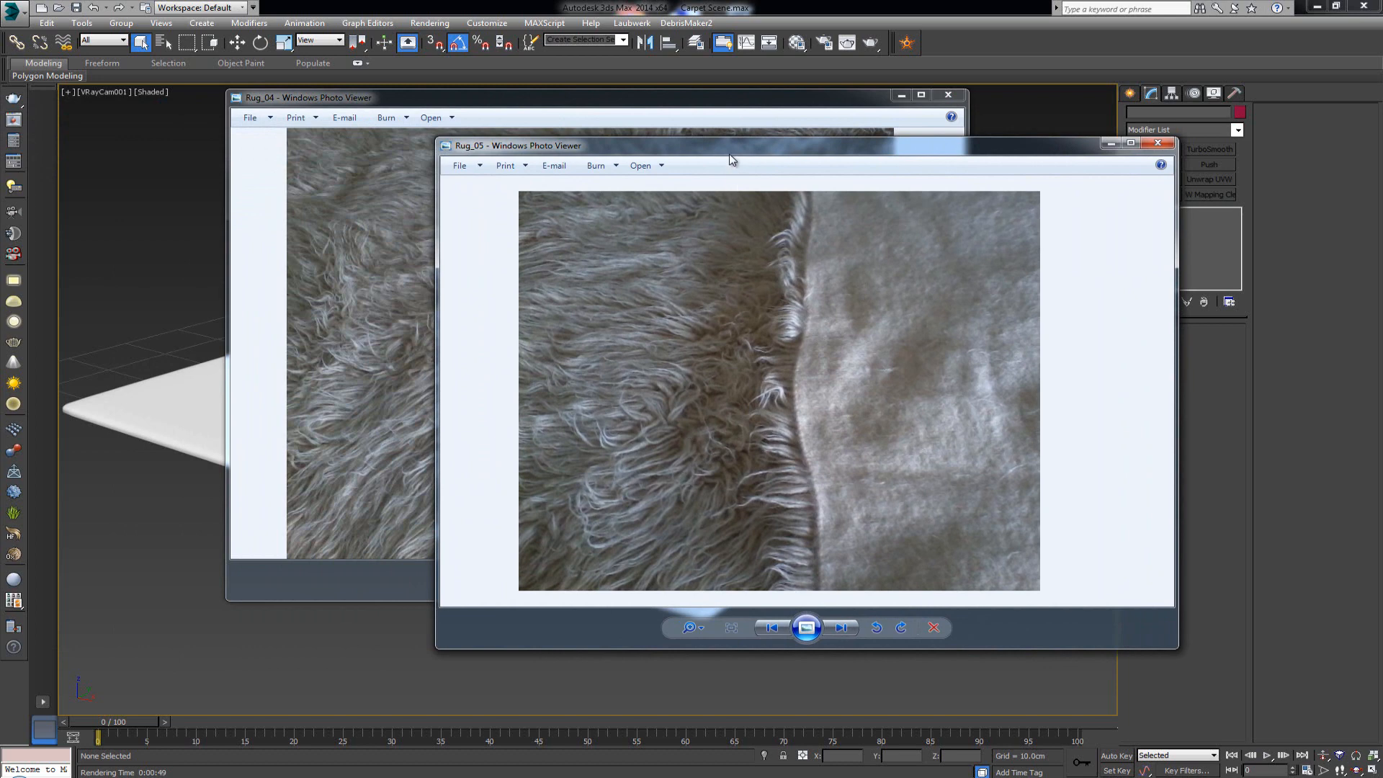
drag(729, 154, 835, 167)
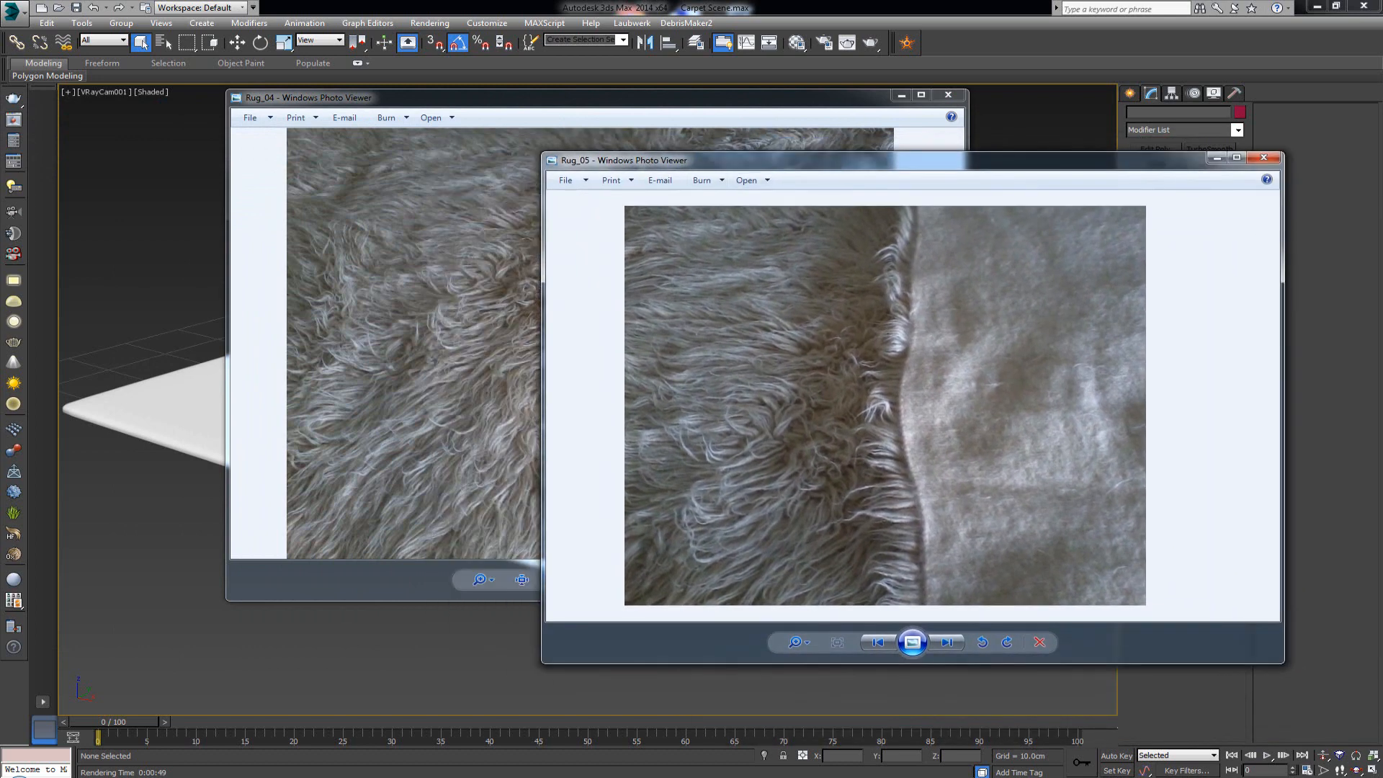
double_click(942, 162)
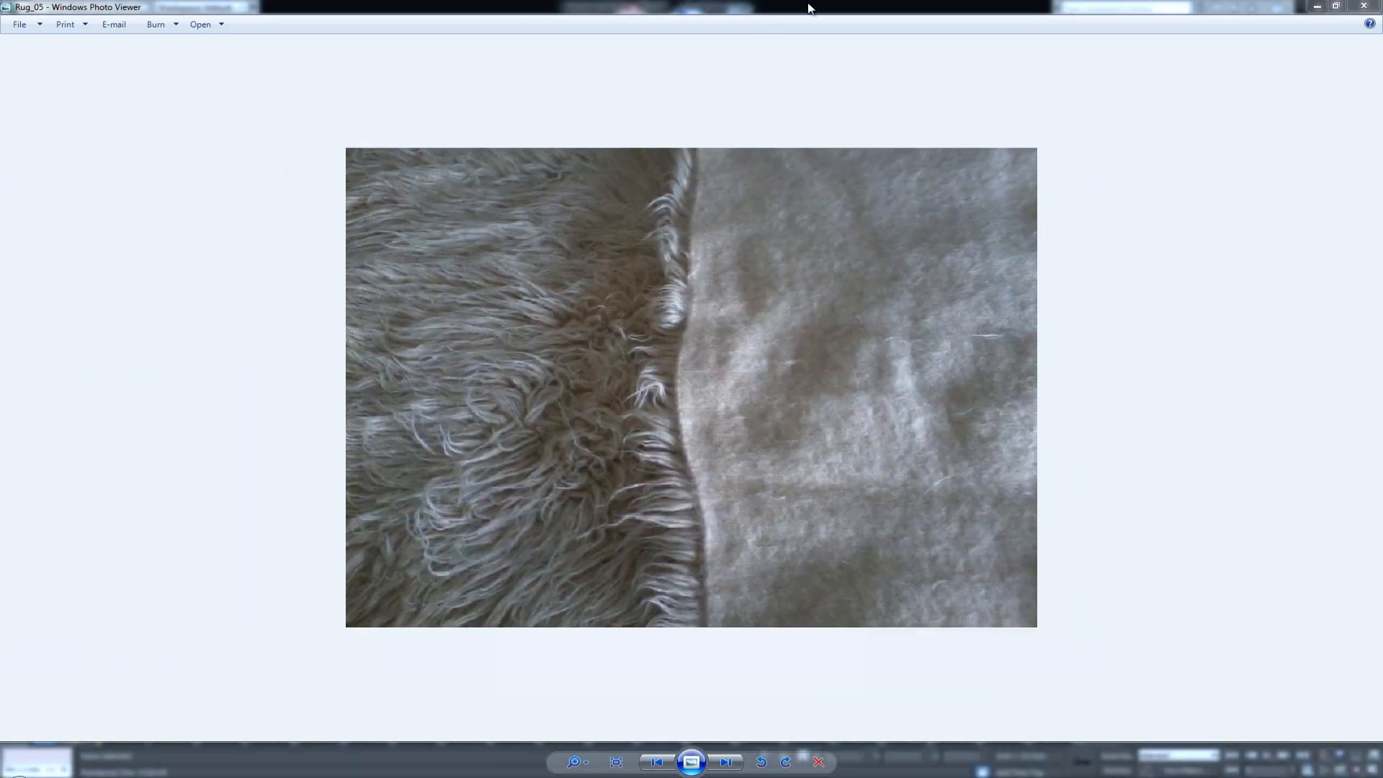
double_click(808, 7)
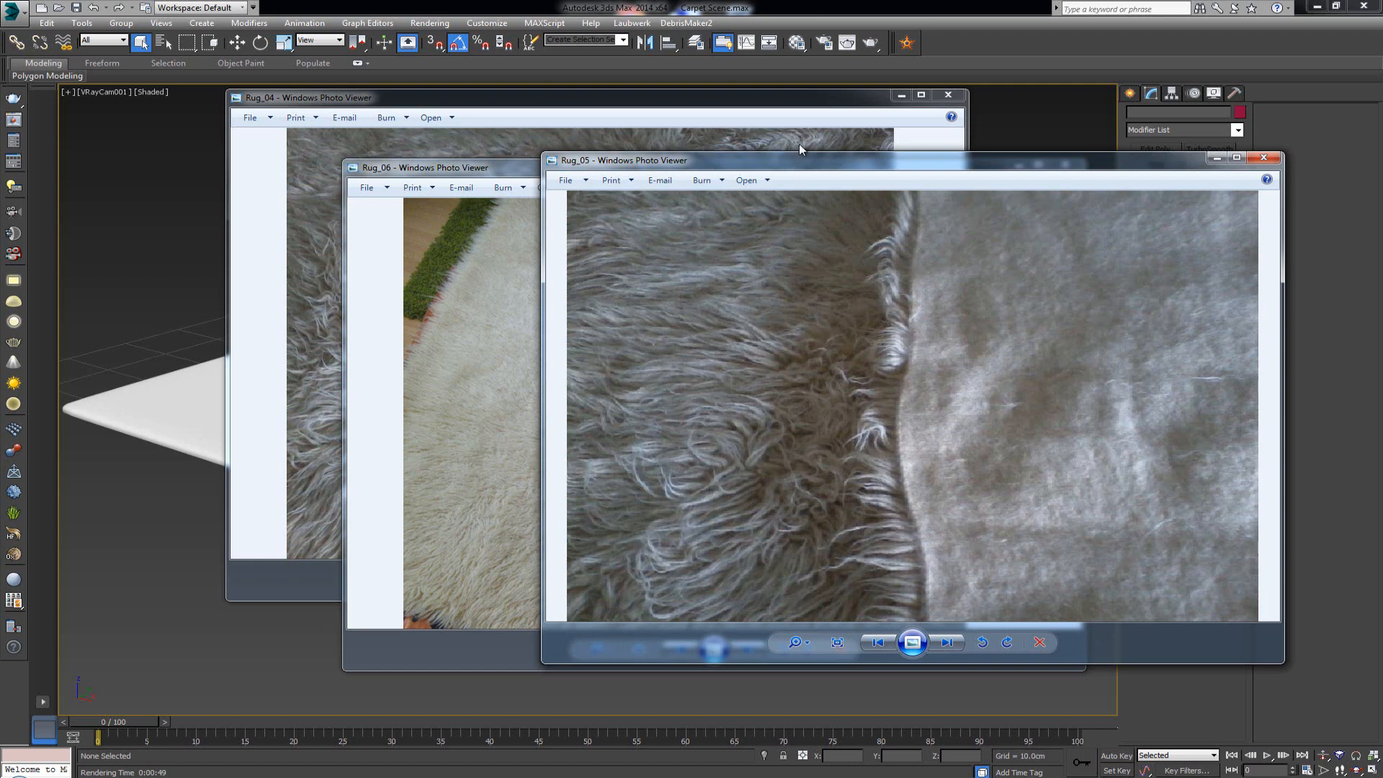
drag(798, 149, 827, 117)
click(475, 327)
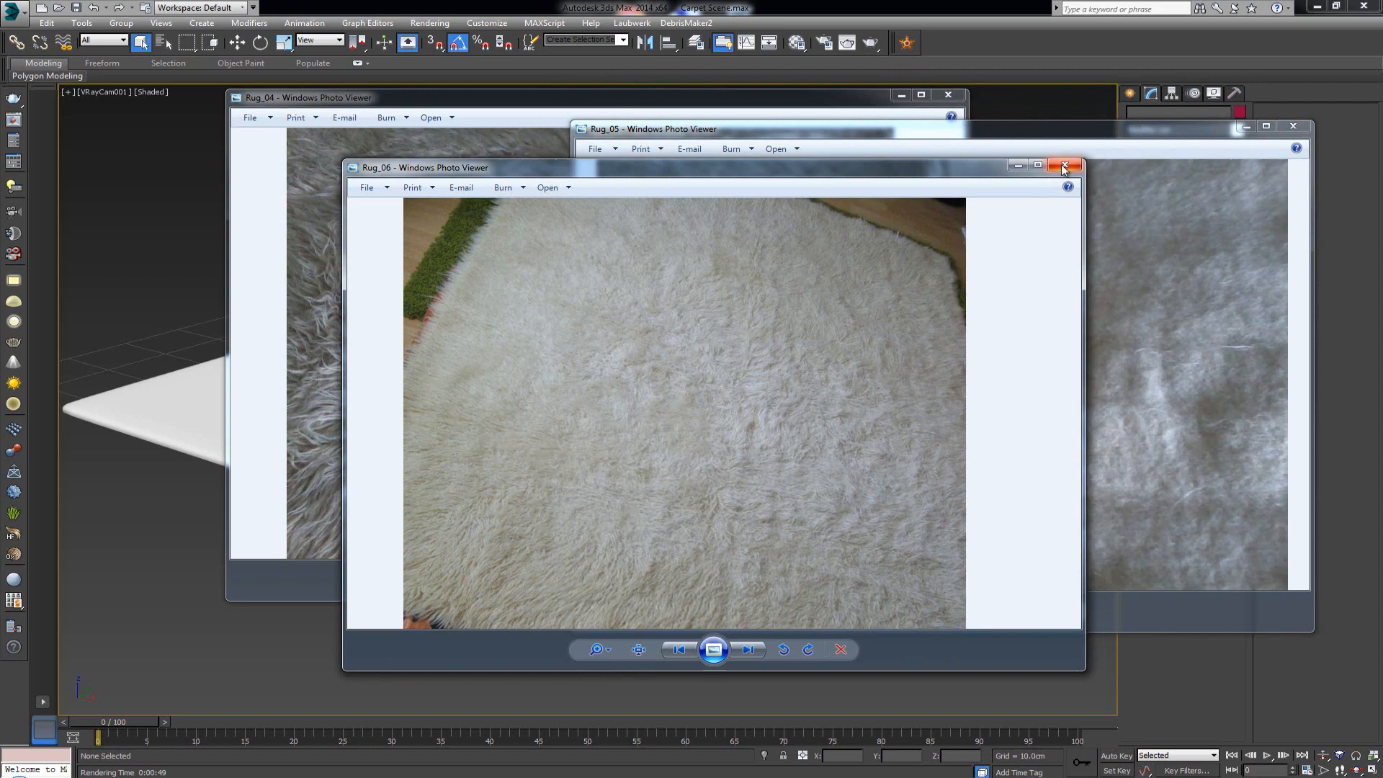
drag(864, 171, 783, 139)
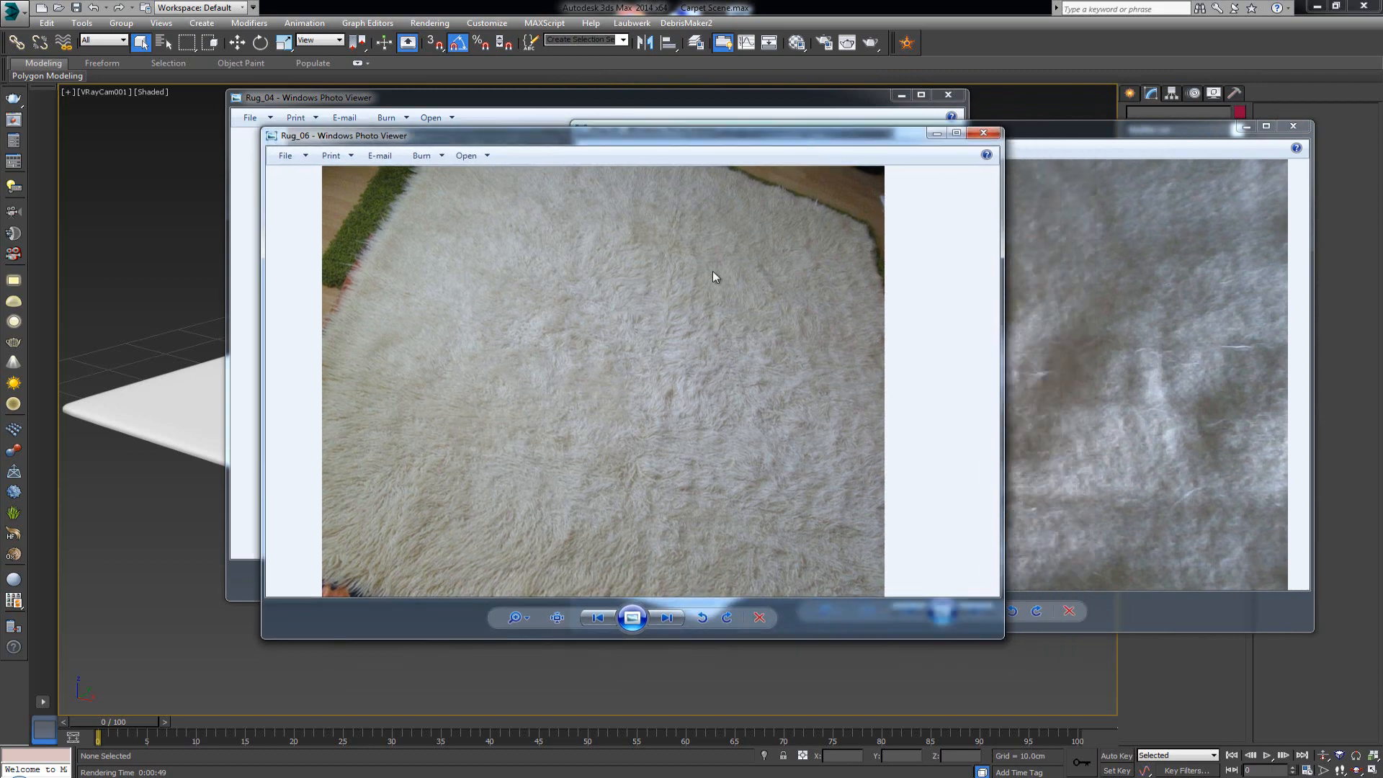
click(1293, 126)
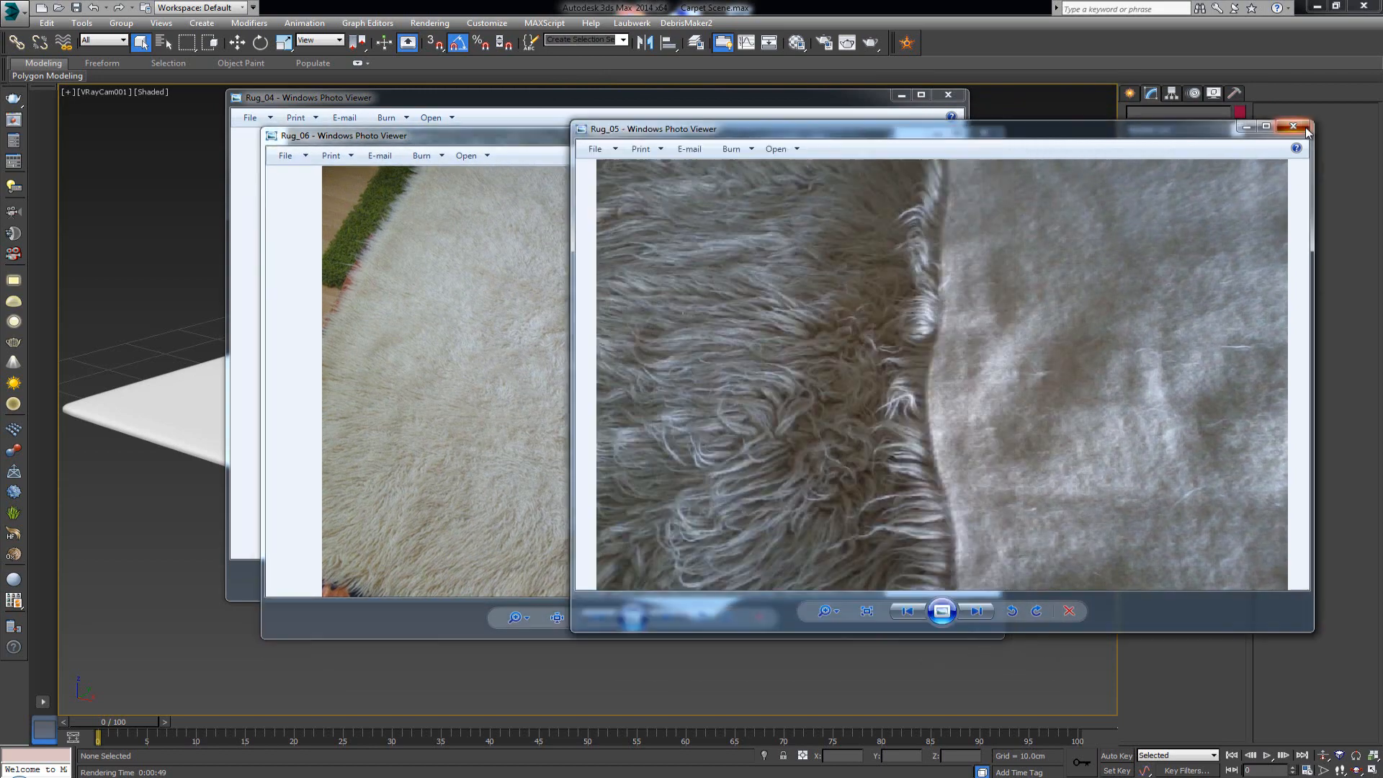
click(954, 99)
drag(785, 140, 0, 137)
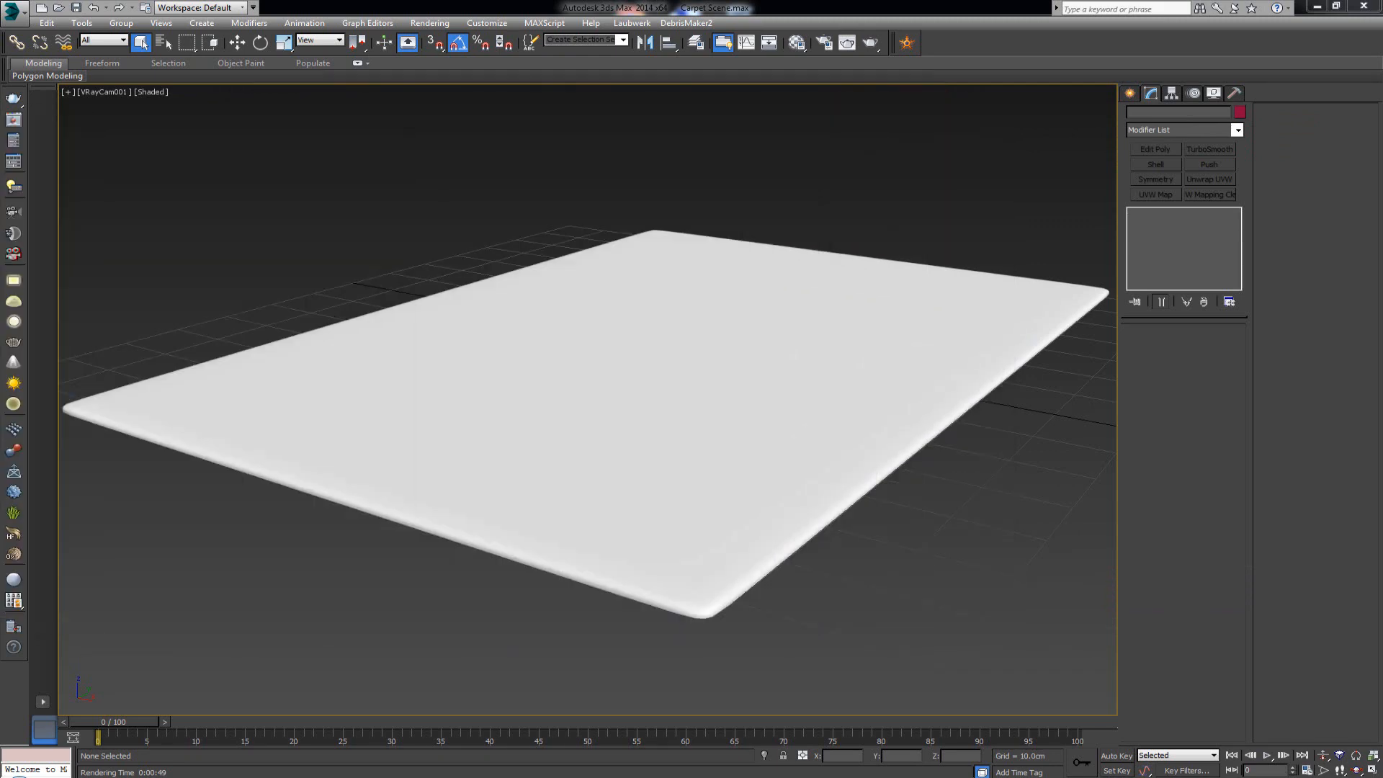
Step: Add a Hair and Fur (WSM) modifier to the flat carpet box
click(702, 324)
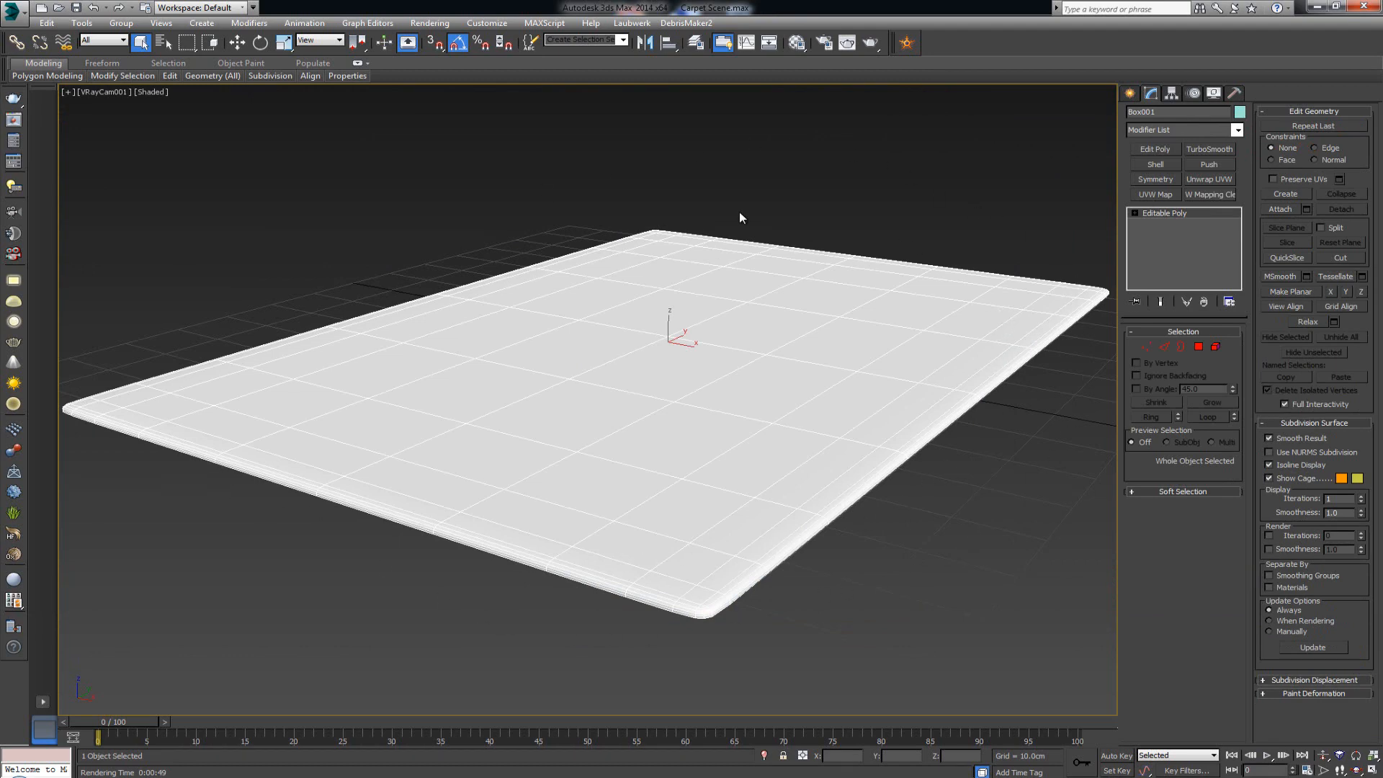
click(1170, 133)
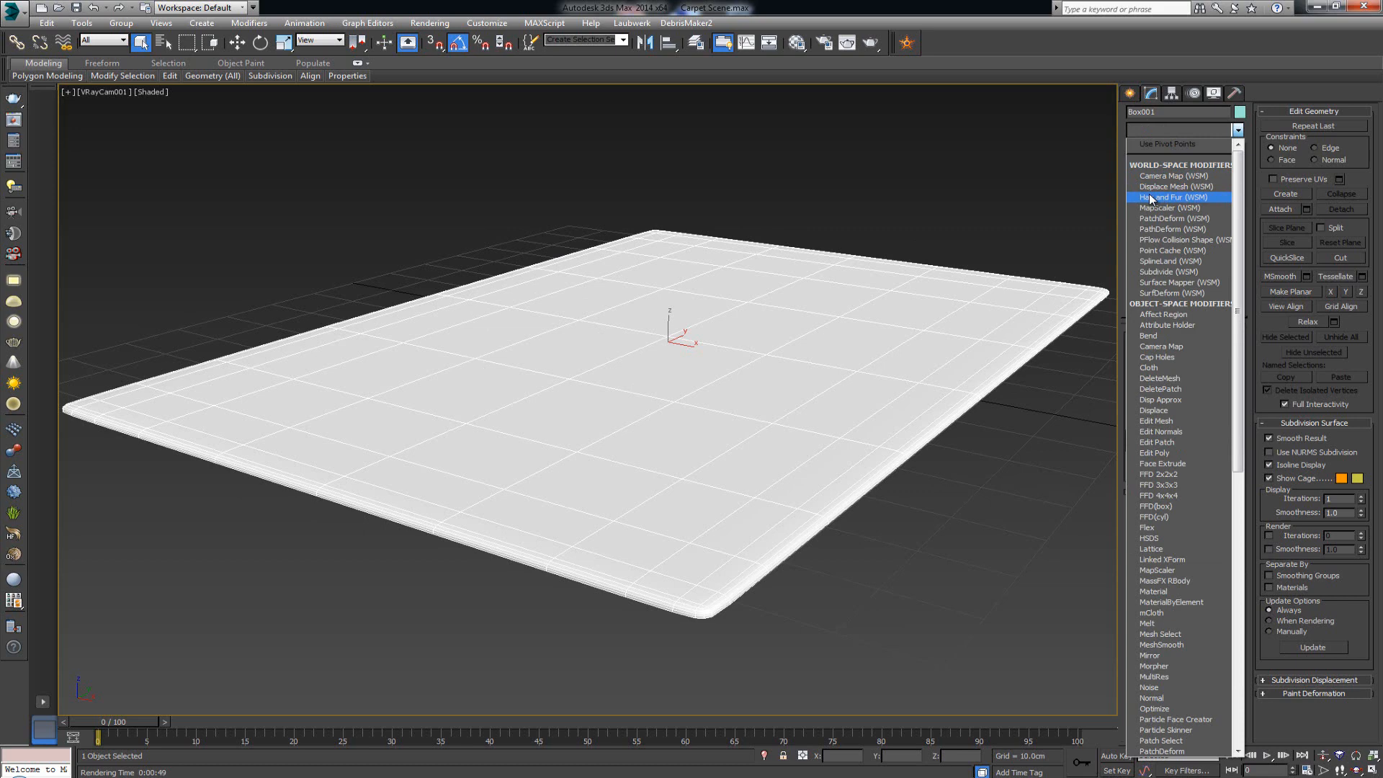
click(1186, 196)
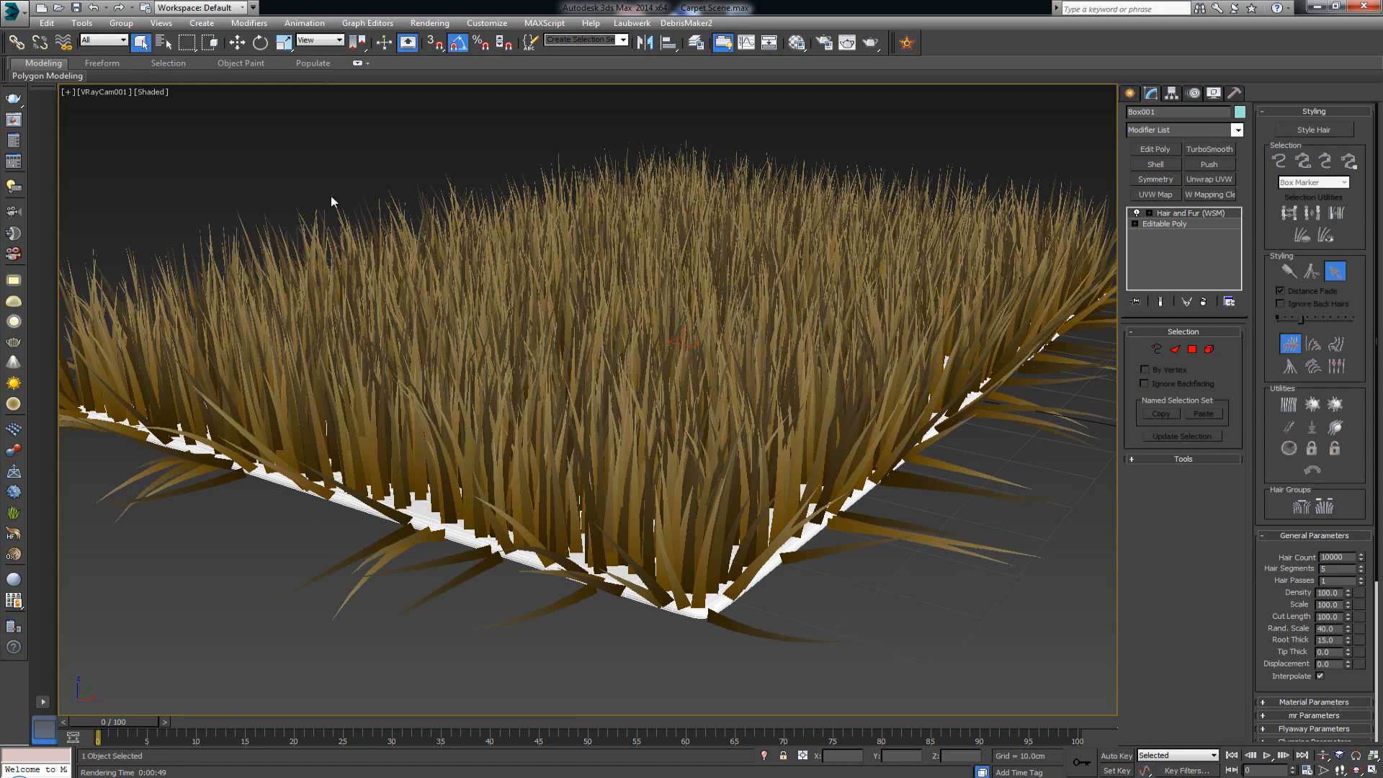
Step: Show the safe frame in the camera view, test-render the carpet, and dismiss the render
key(shift+f)
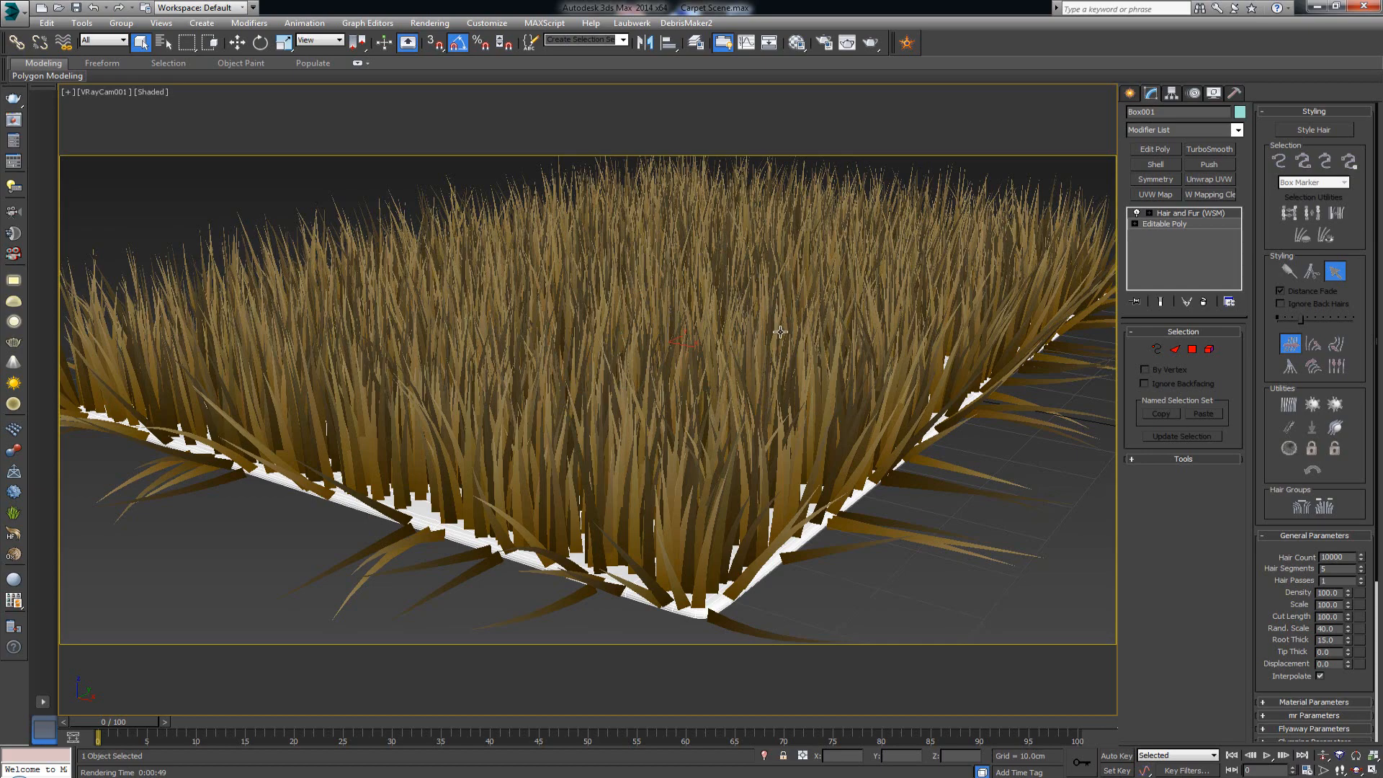
click(873, 46)
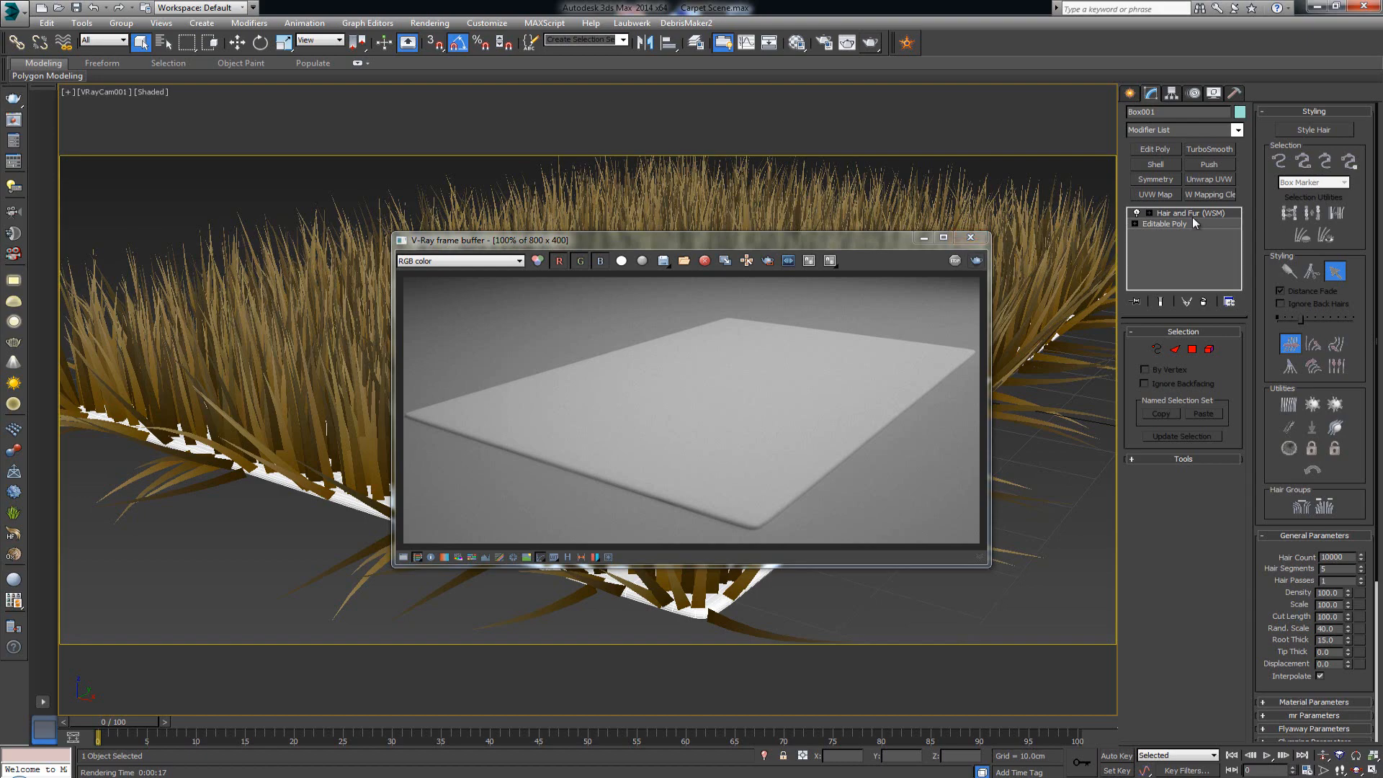
click(973, 239)
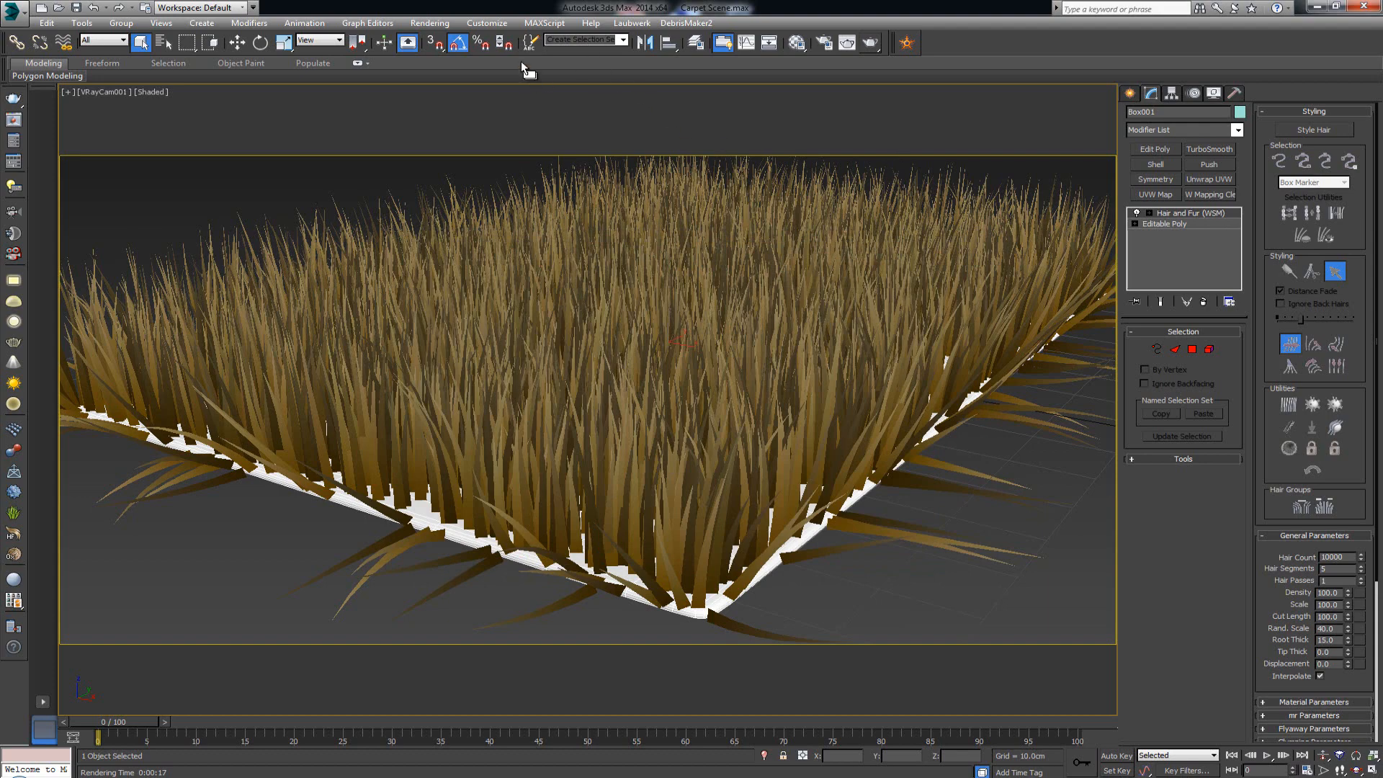
Step: Set the Hair and Fur render effect's Hairs option to mr prim in the environment and effects settings
click(511, 24)
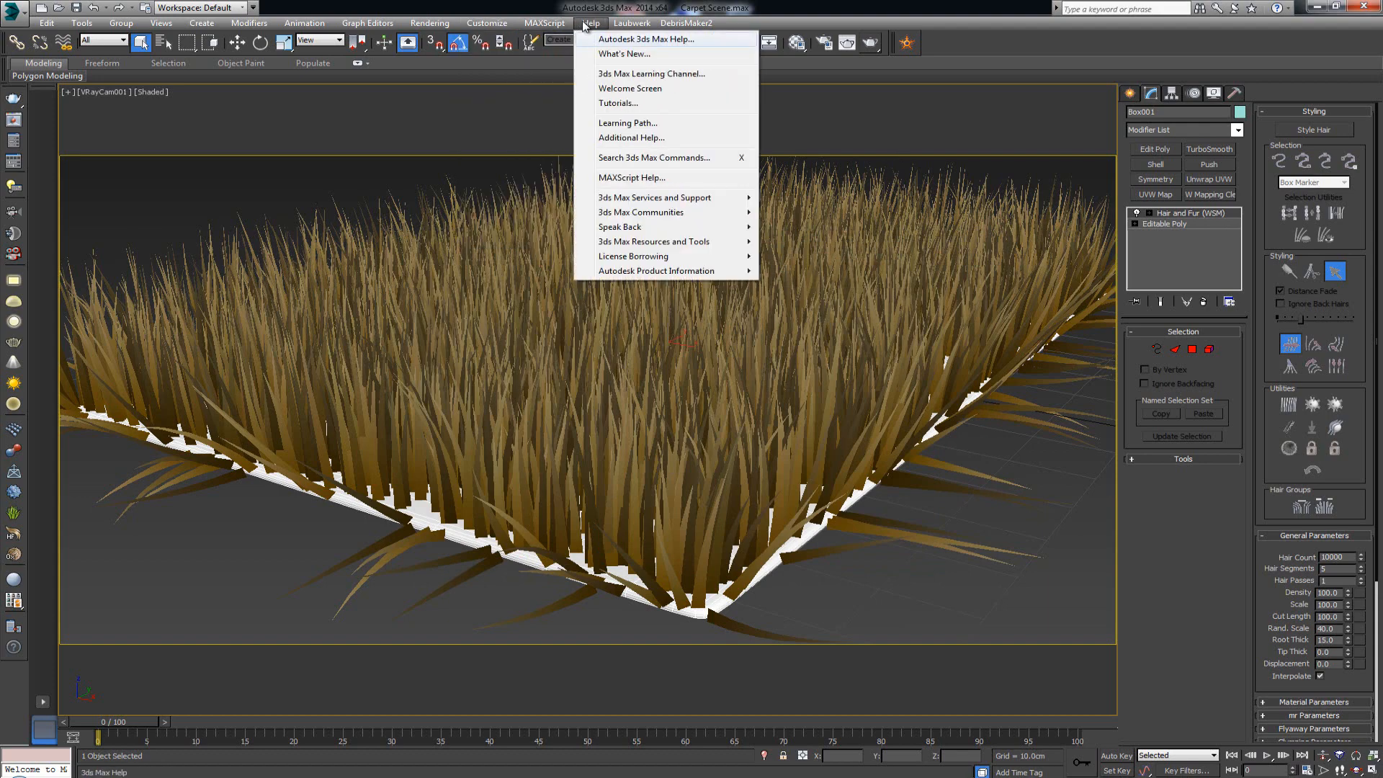
mouse_move(445, 26)
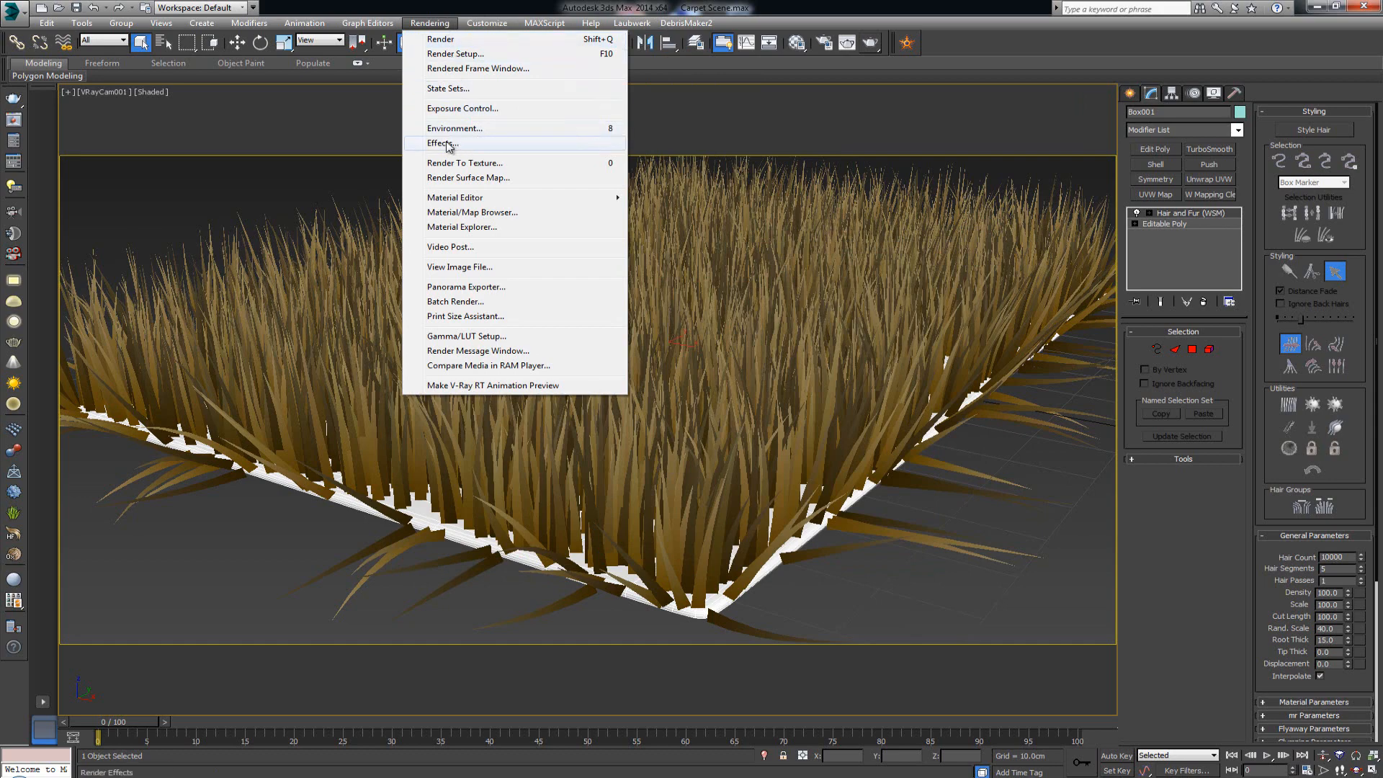
click(586, 128)
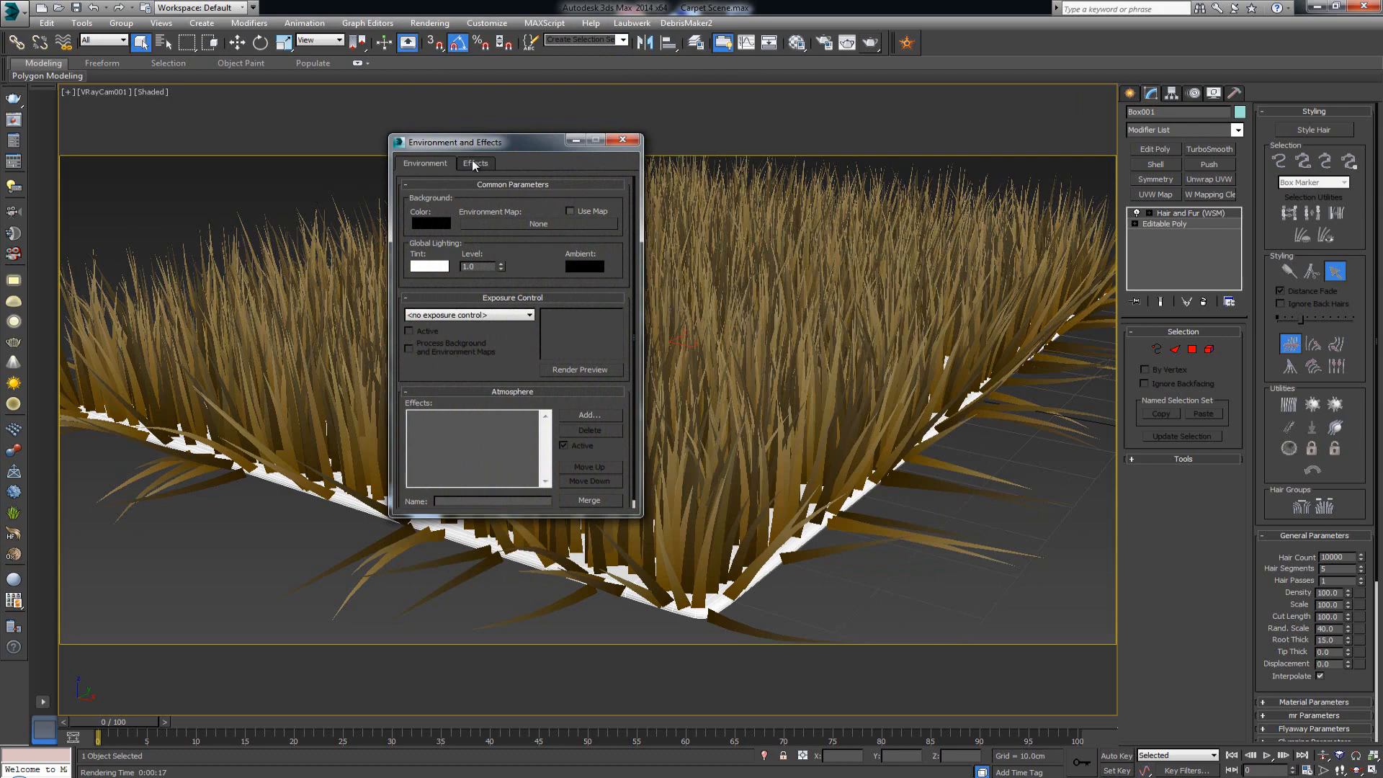
click(476, 164)
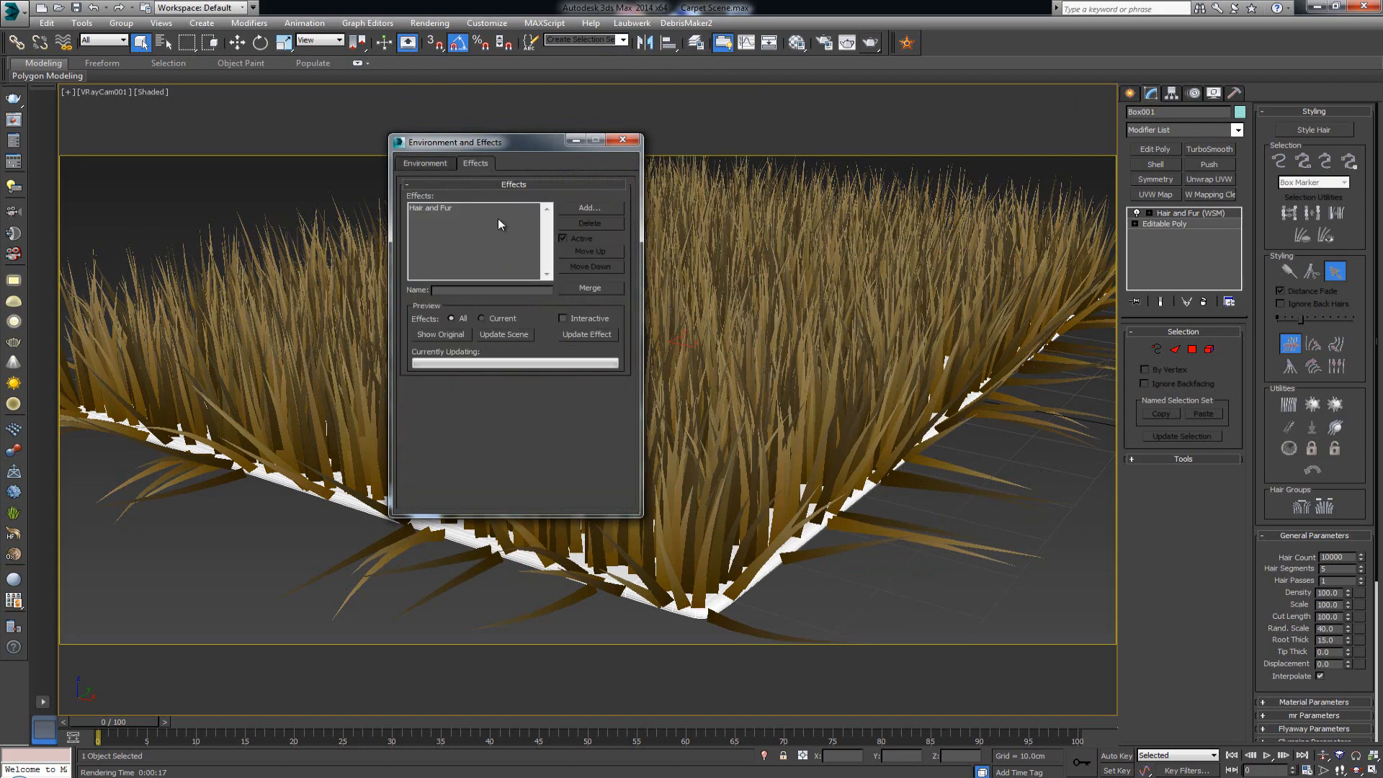
click(418, 209)
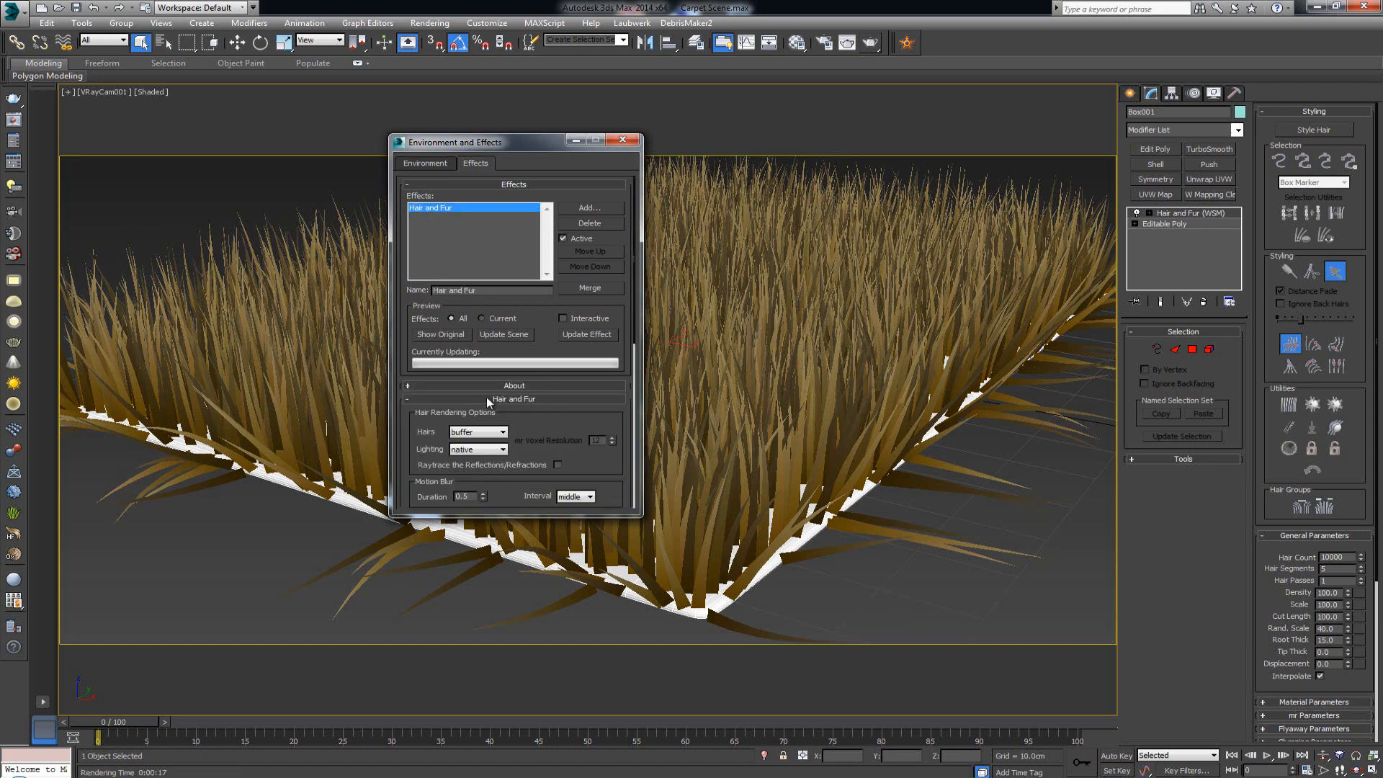
click(503, 432)
click(502, 433)
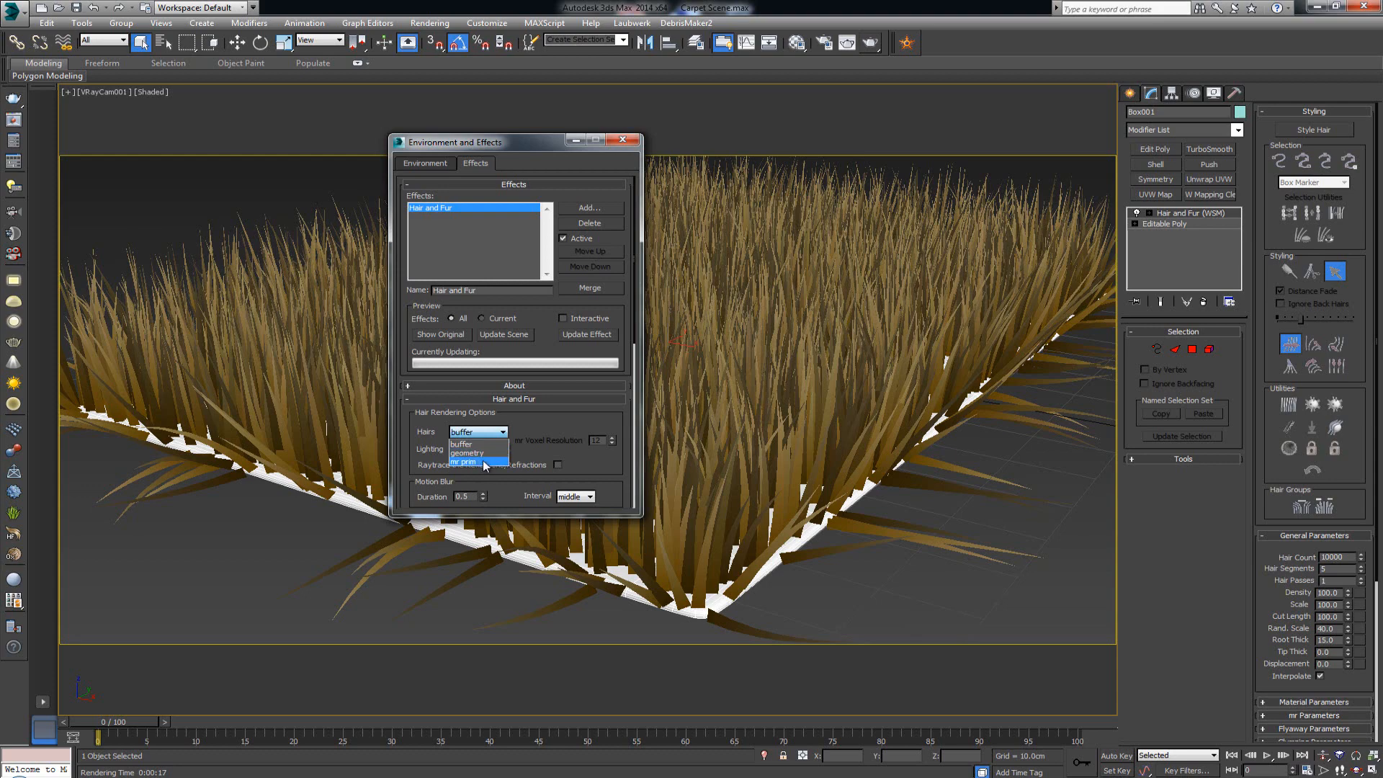
click(482, 462)
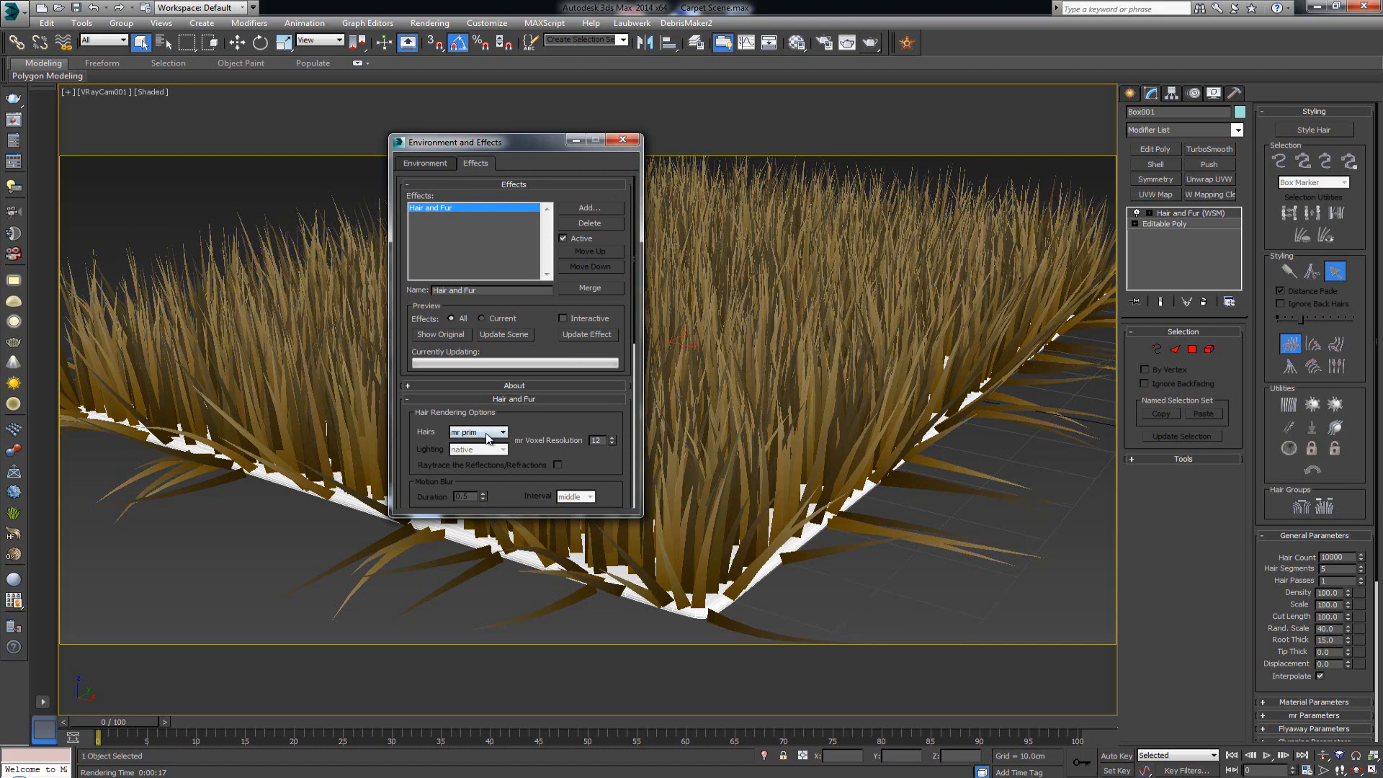
click(620, 142)
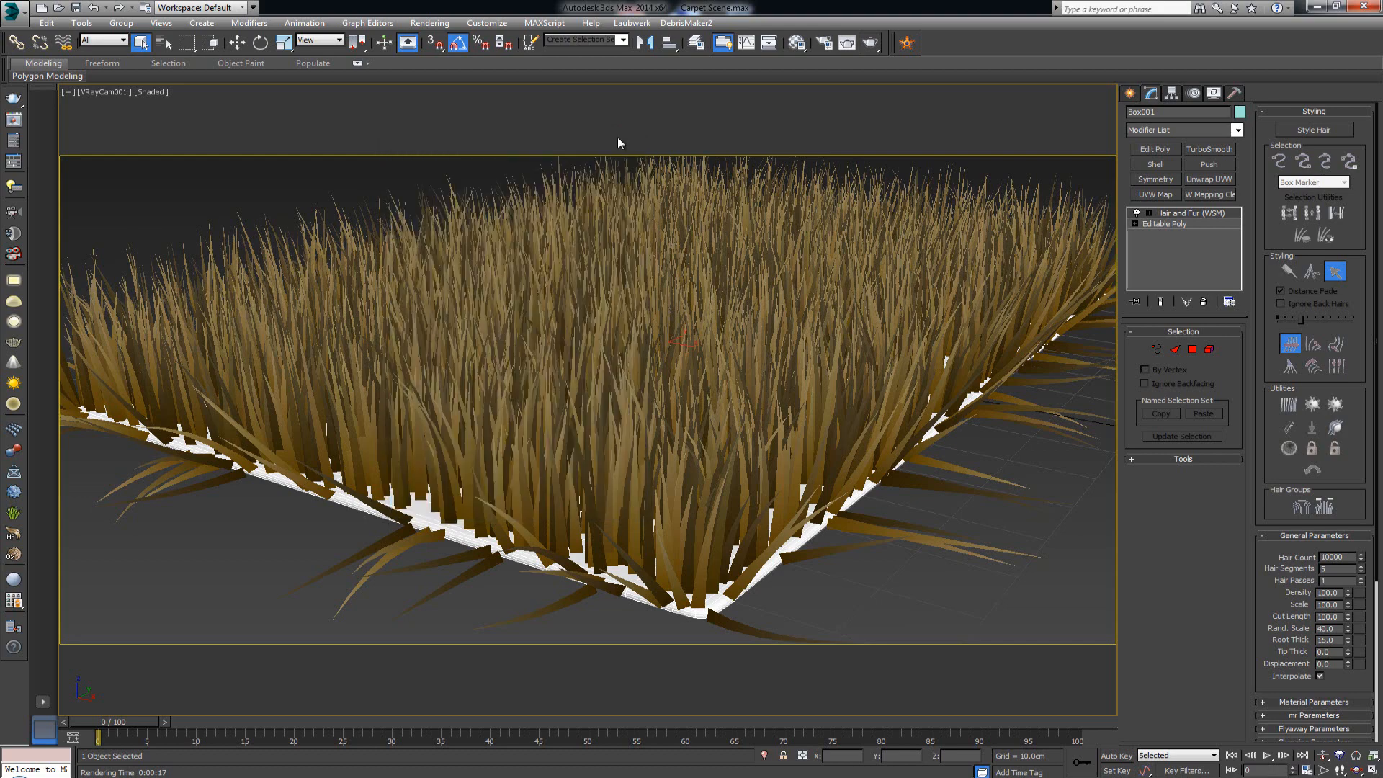
Step: Render the camera view with the default hair and save the scene as Carpet Scene01.max
click(874, 45)
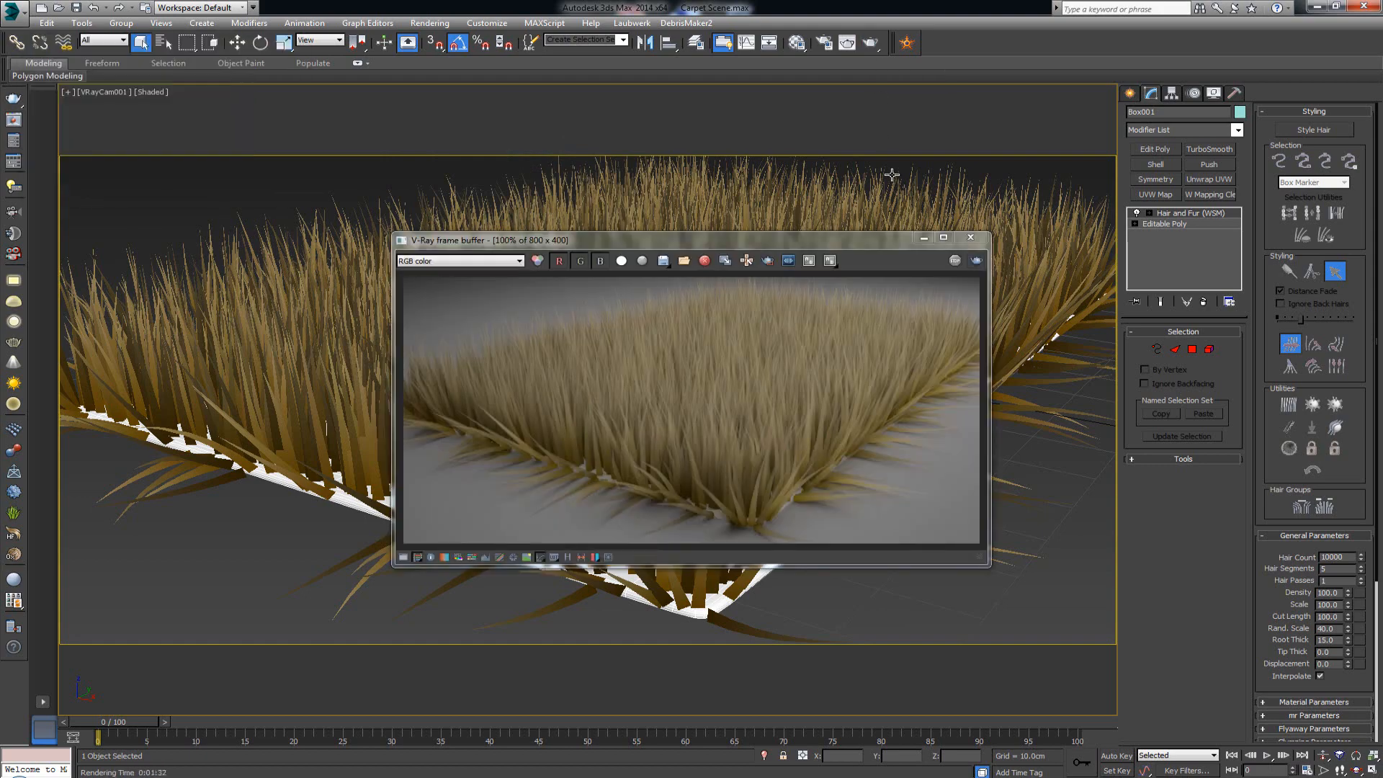
drag(762, 240, 823, 188)
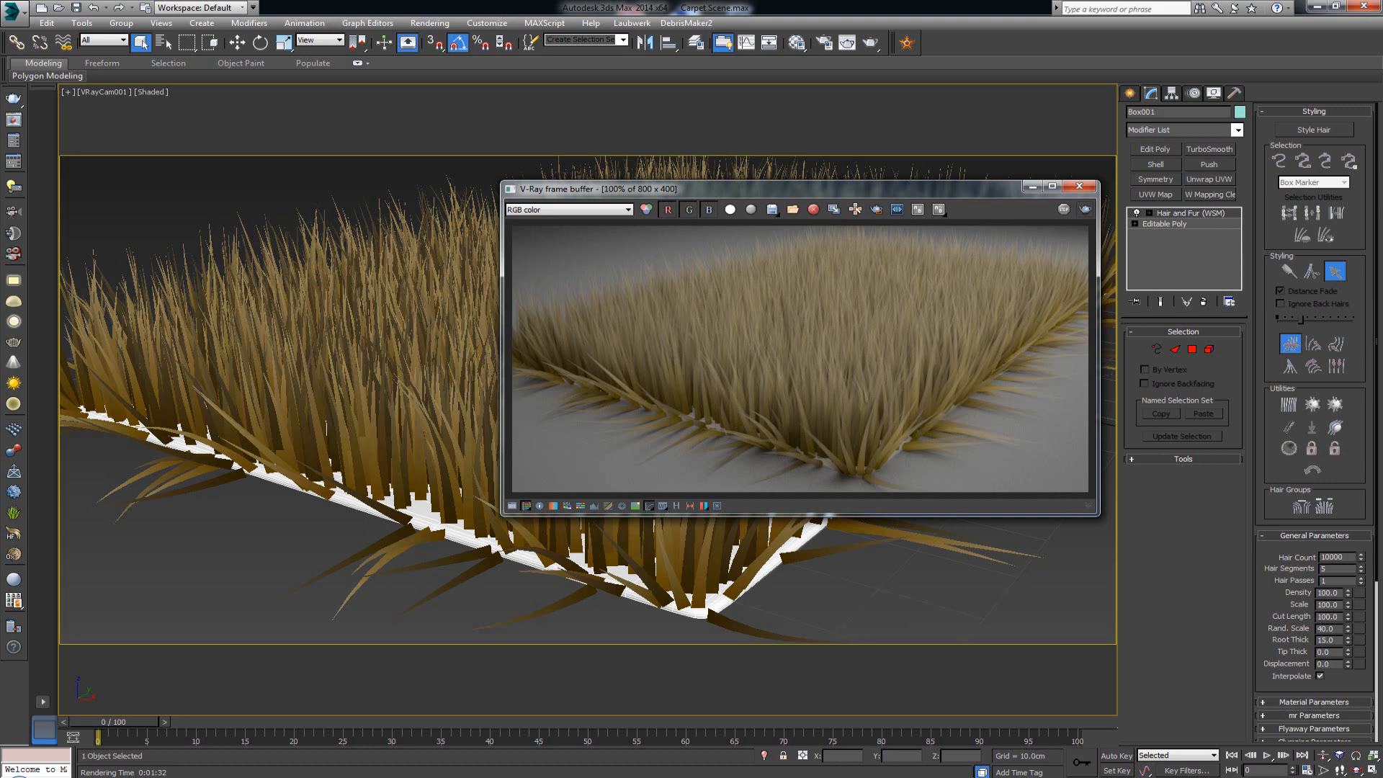
key(ctrl+s)
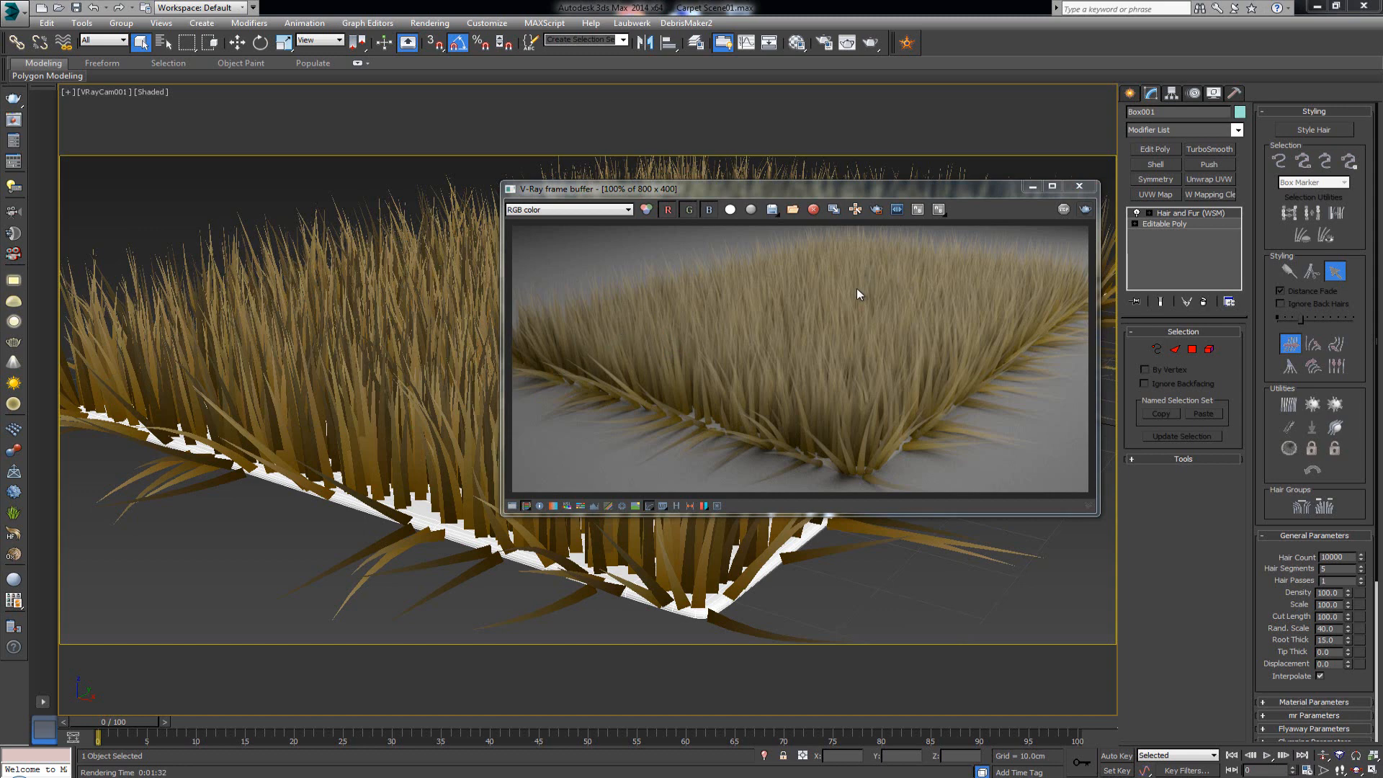
Step: Close the render and inspect the hair strands in the Rug_04 reference photo up close
drag(980, 197, 802, 204)
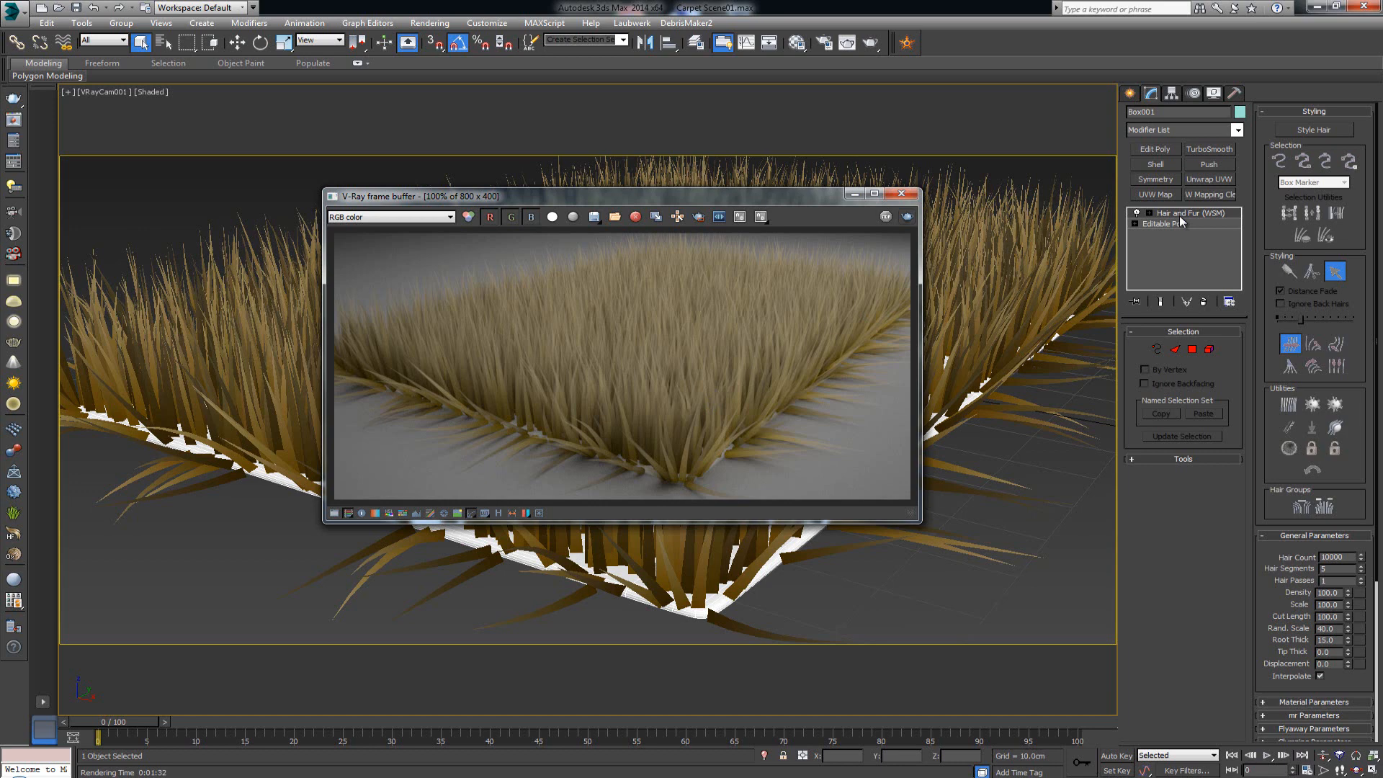
scroll(1178, 215, down, 2)
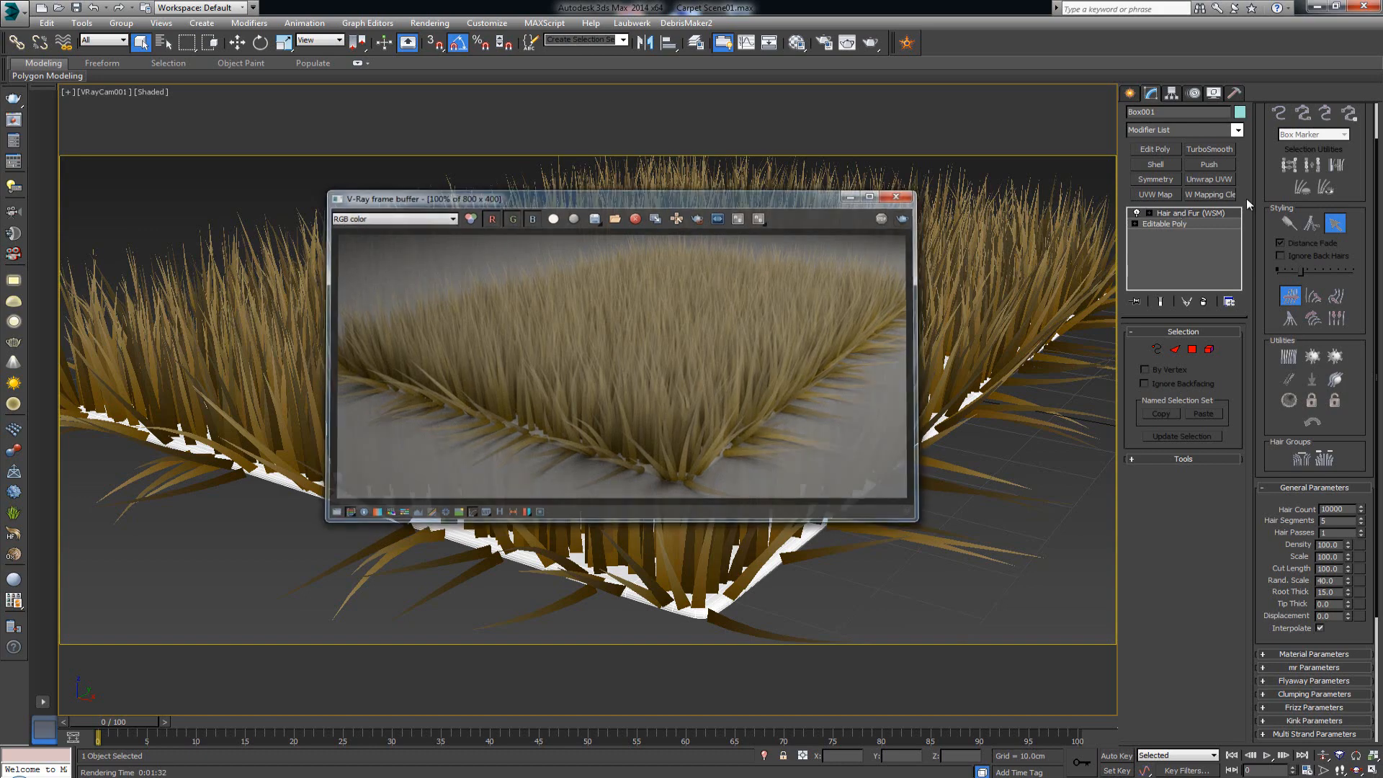
click(900, 193)
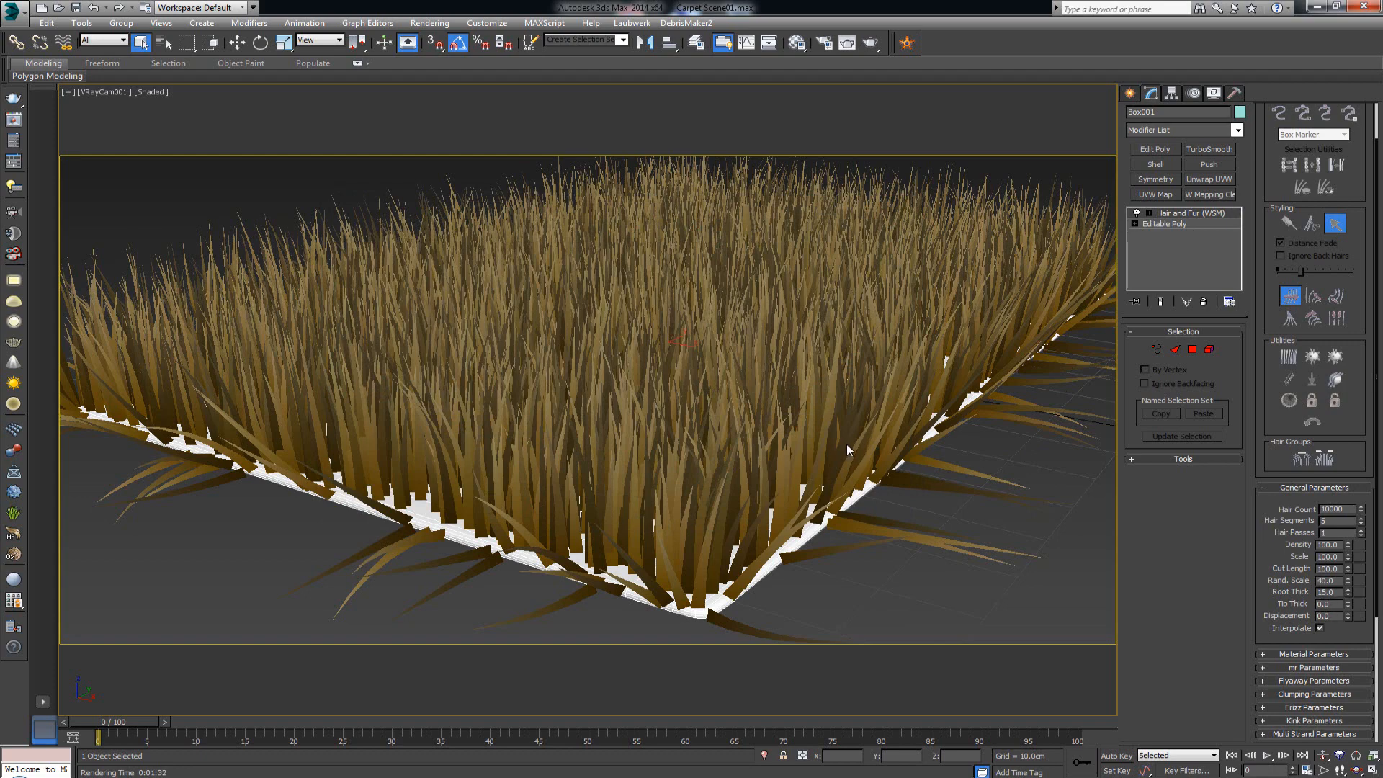
drag(638, 180, 912, 195)
scroll(913, 198, up, 5)
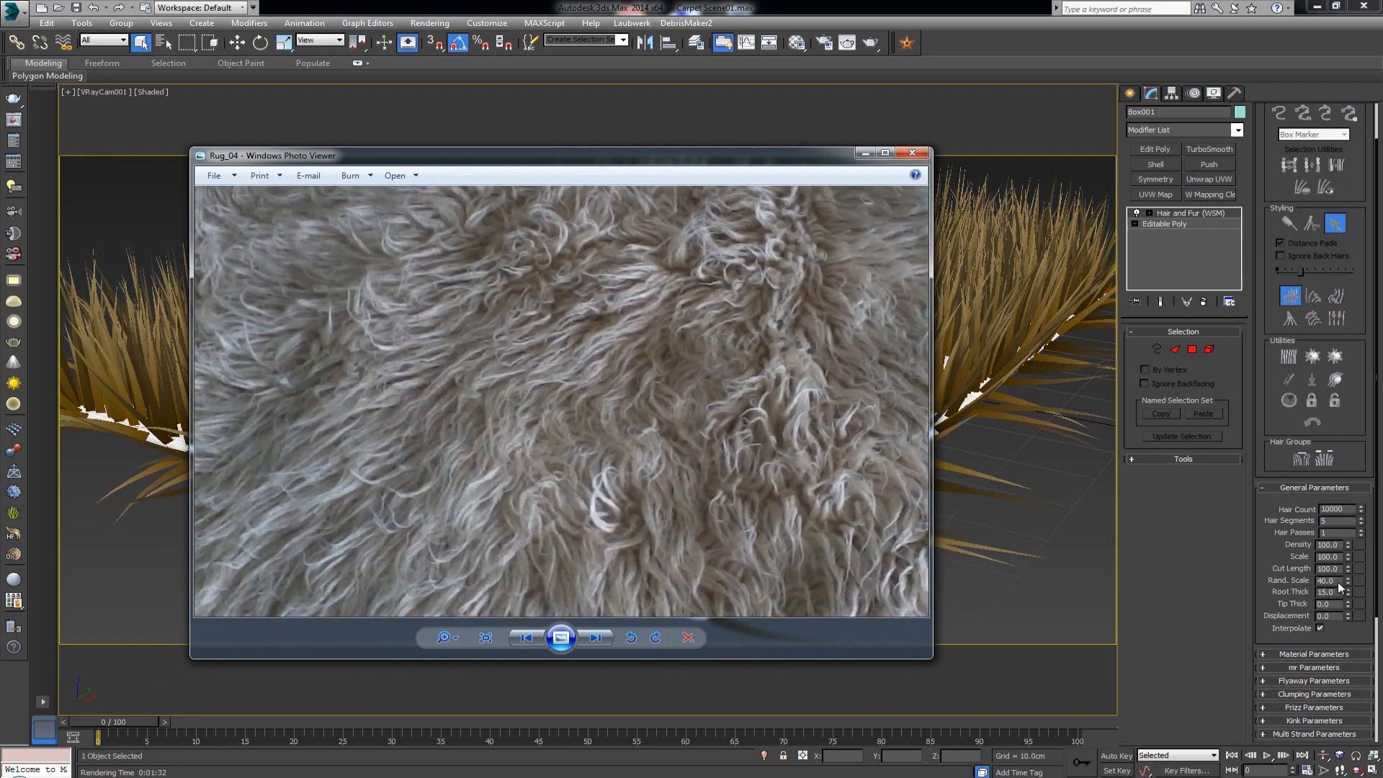
scroll(1308, 592, down, 5)
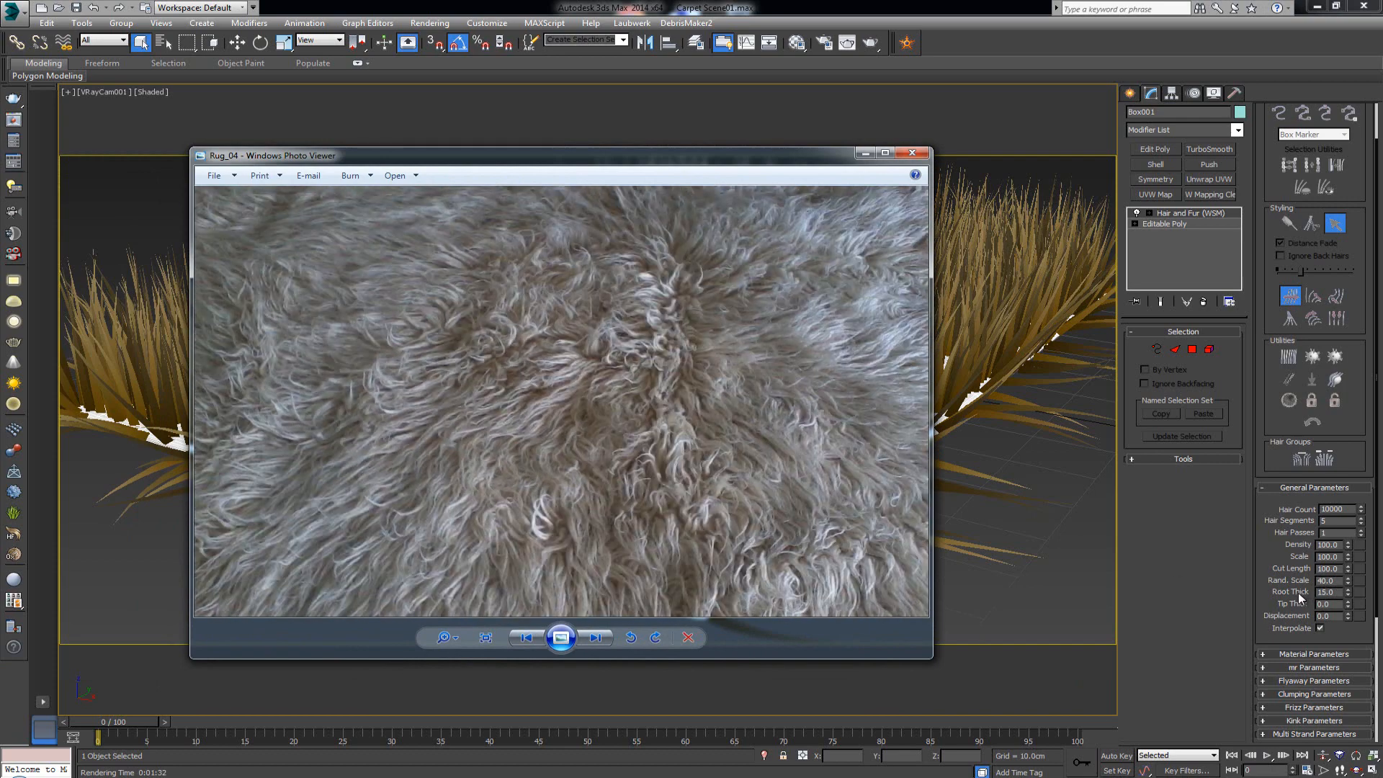
Step: Set the carpet hair's root thickness to 5
click(1302, 607)
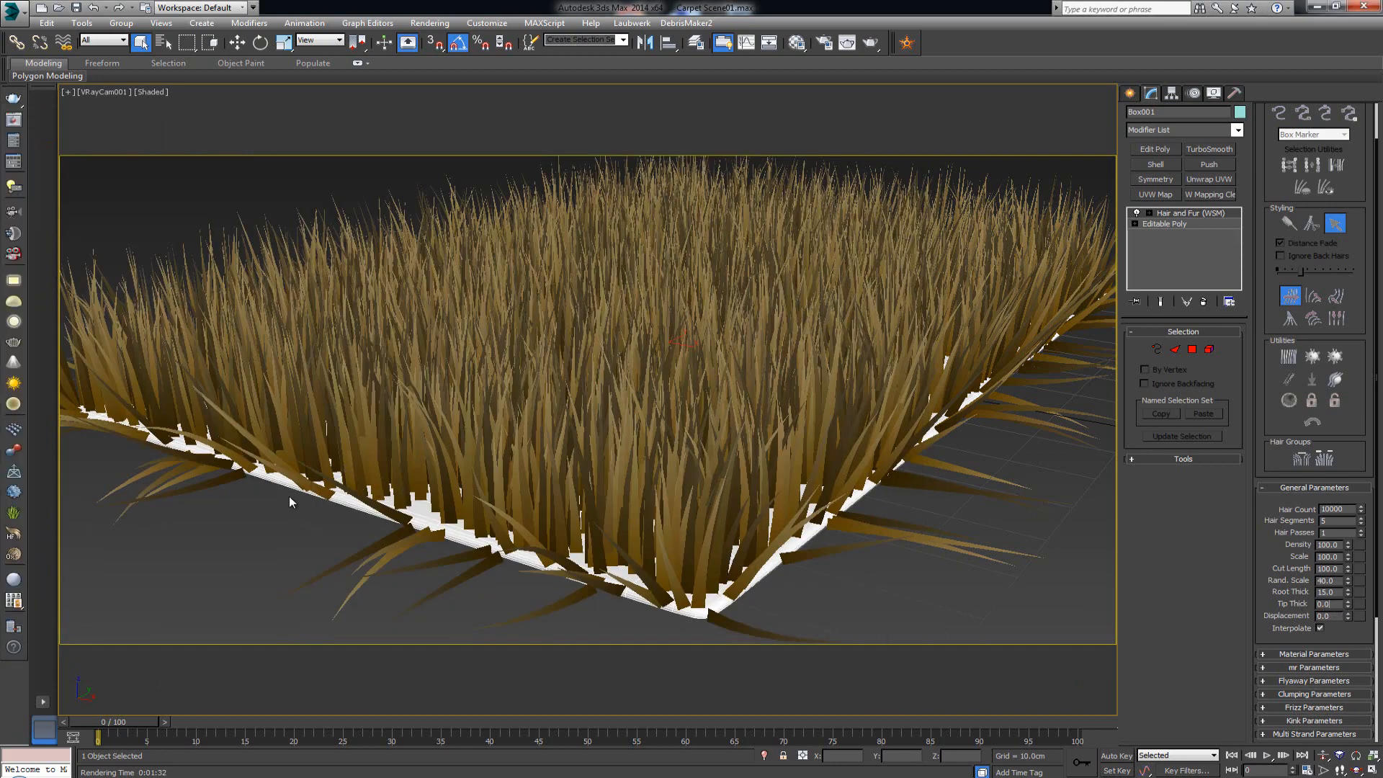
key(Return)
key(shift+Tab)
text(5)
key(Return)
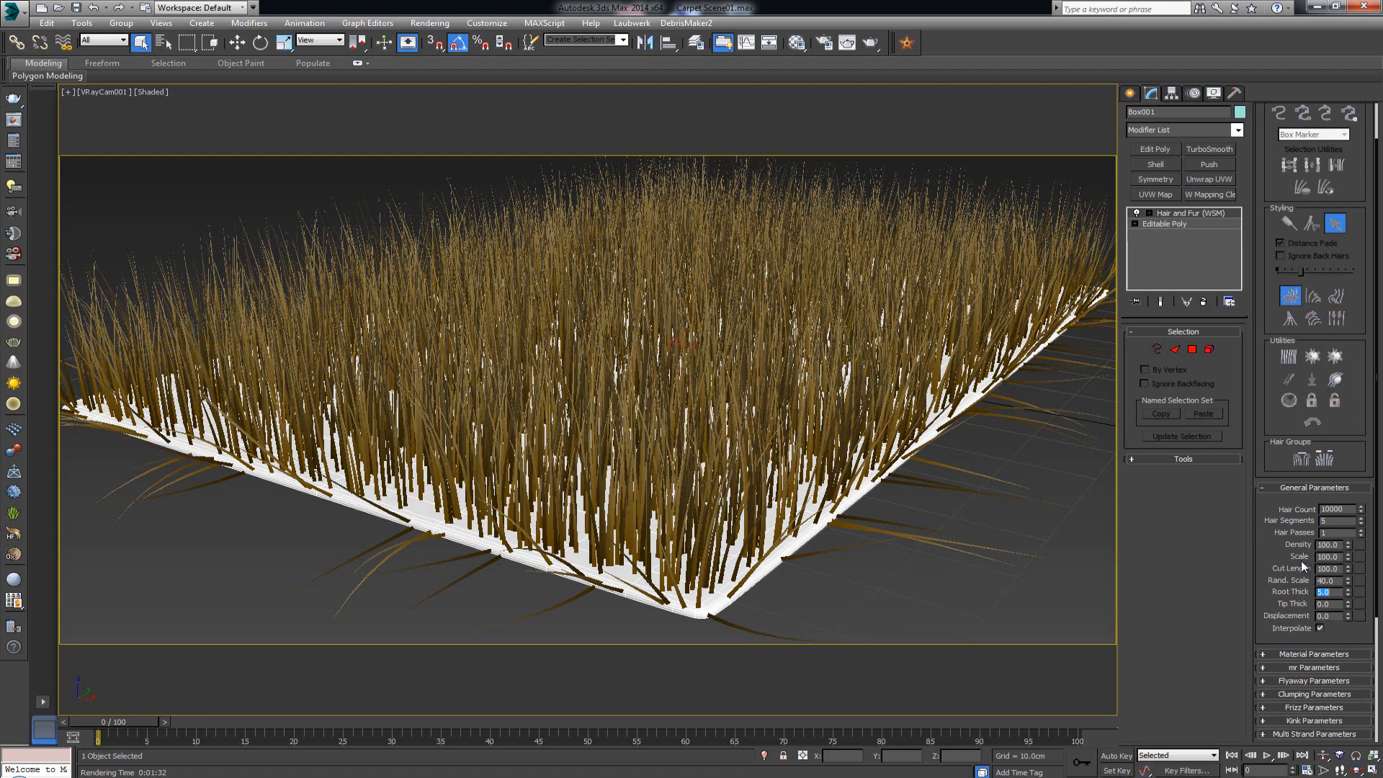
Step: Set the carpet hair's scale to 30 in the general parameters
double_click(1334, 557)
text(30)
key(Return)
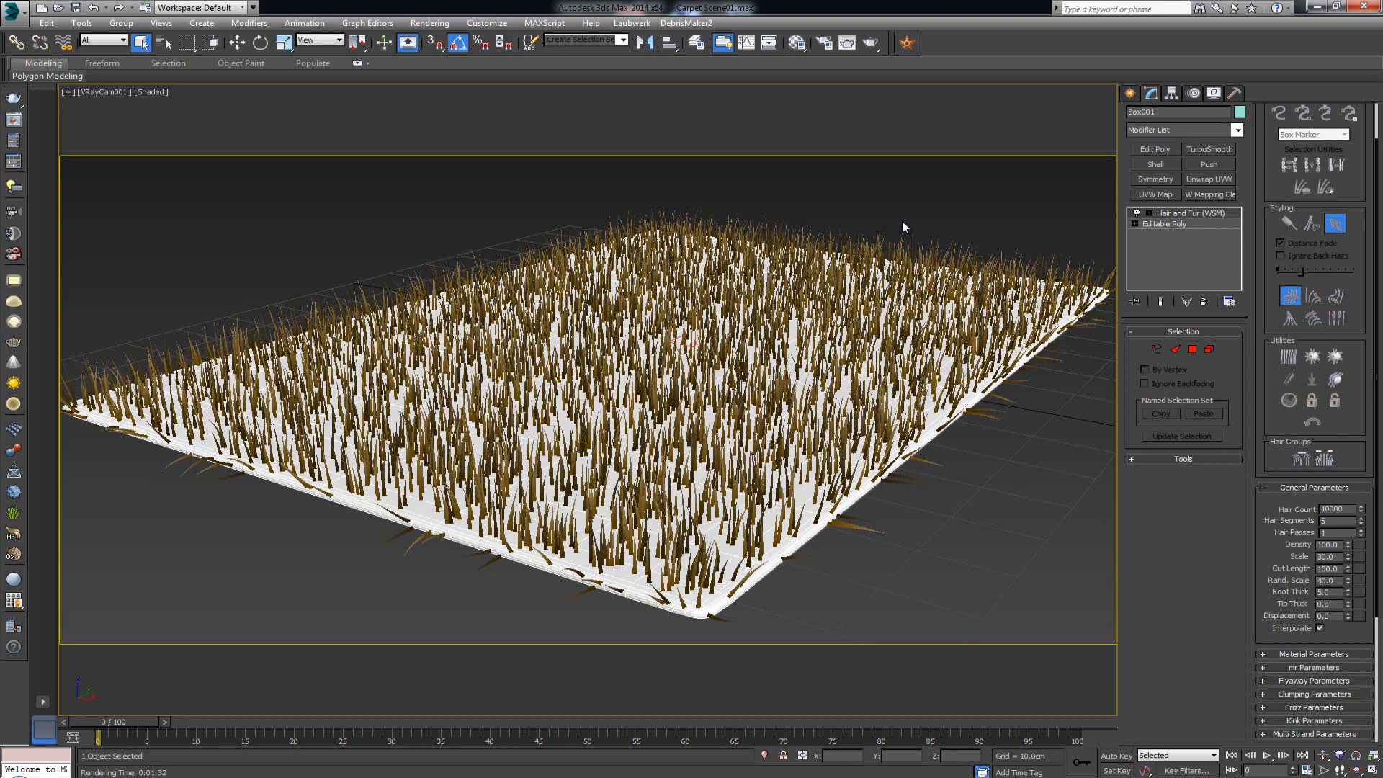
Step: Render the camera view and inspect the shorter, thinner hair at 200% zoom
key(shift+q)
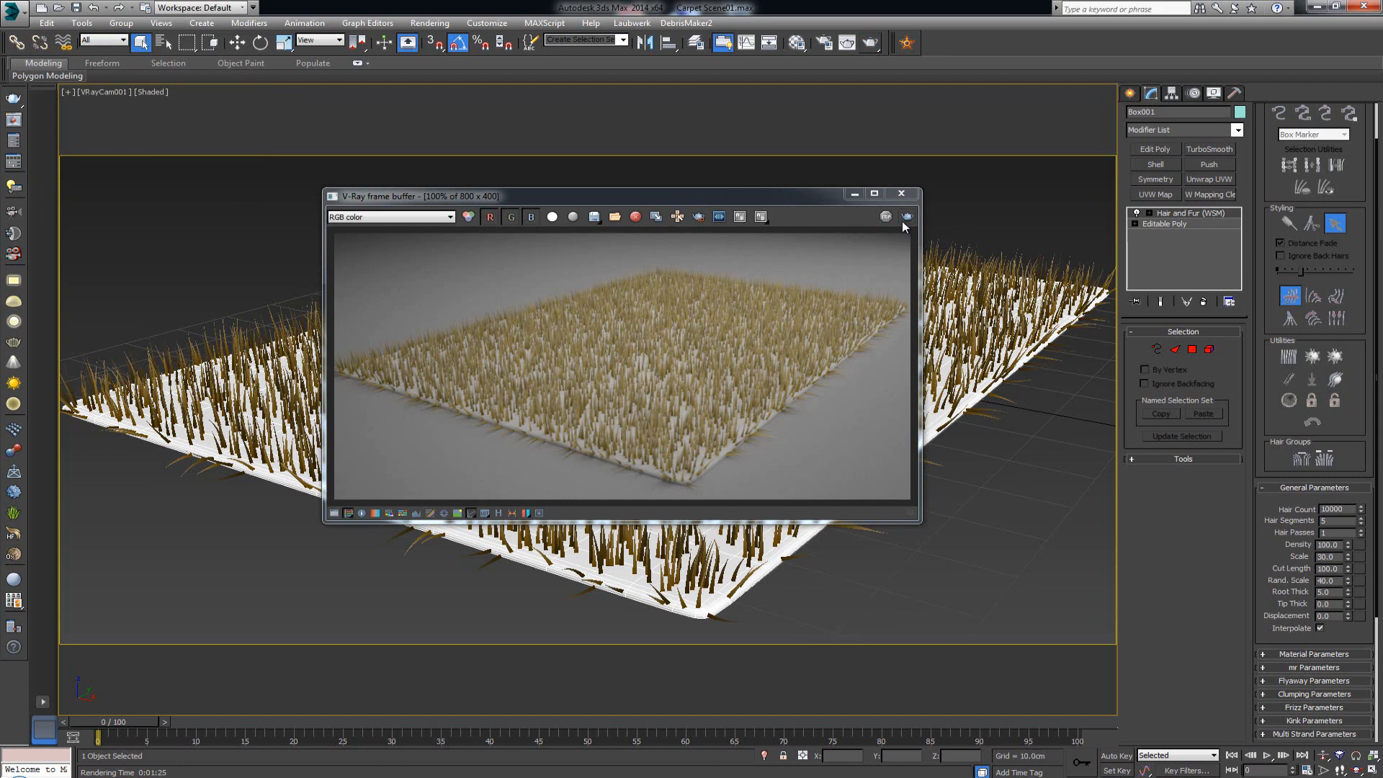
scroll(902, 222, up, 4)
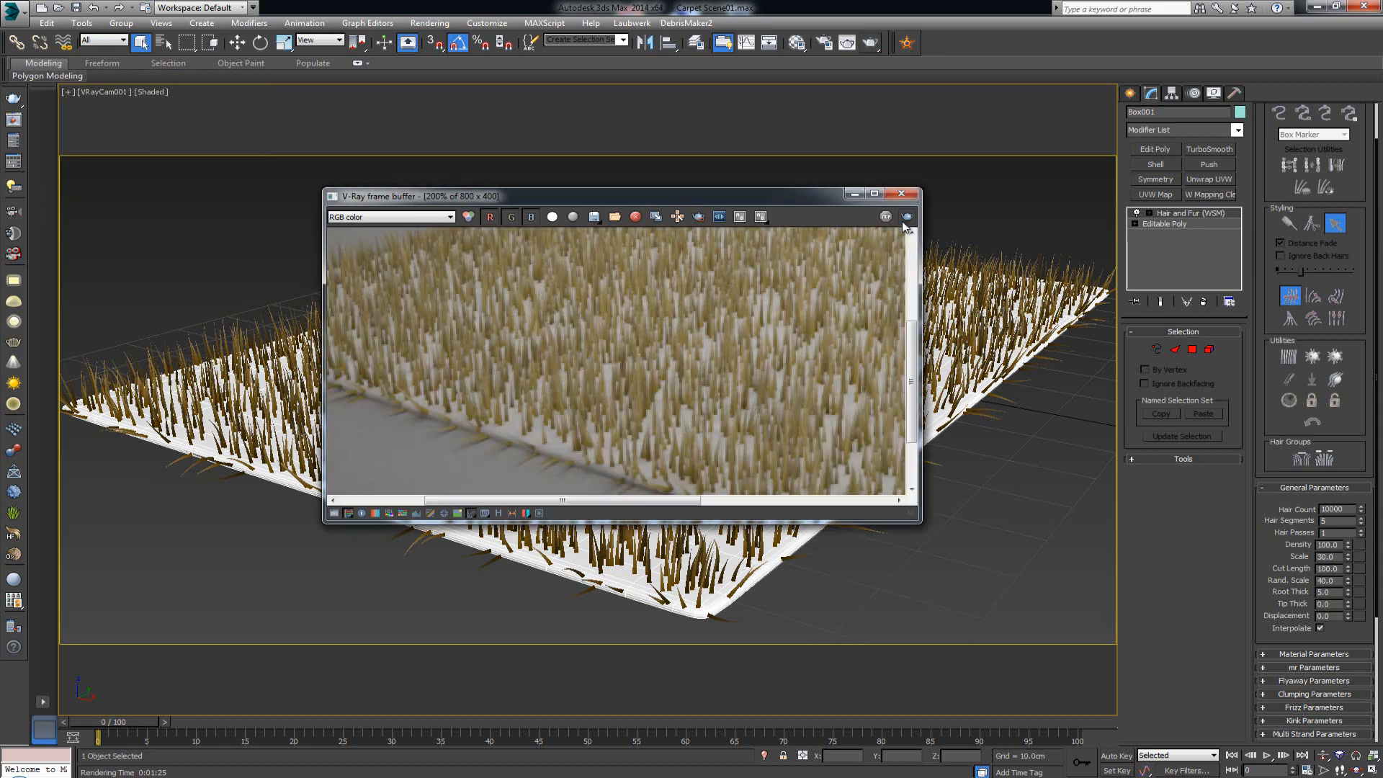
Step: Set the carpet's hair count to 50000 in the general parameters
scroll(903, 223, down, 4)
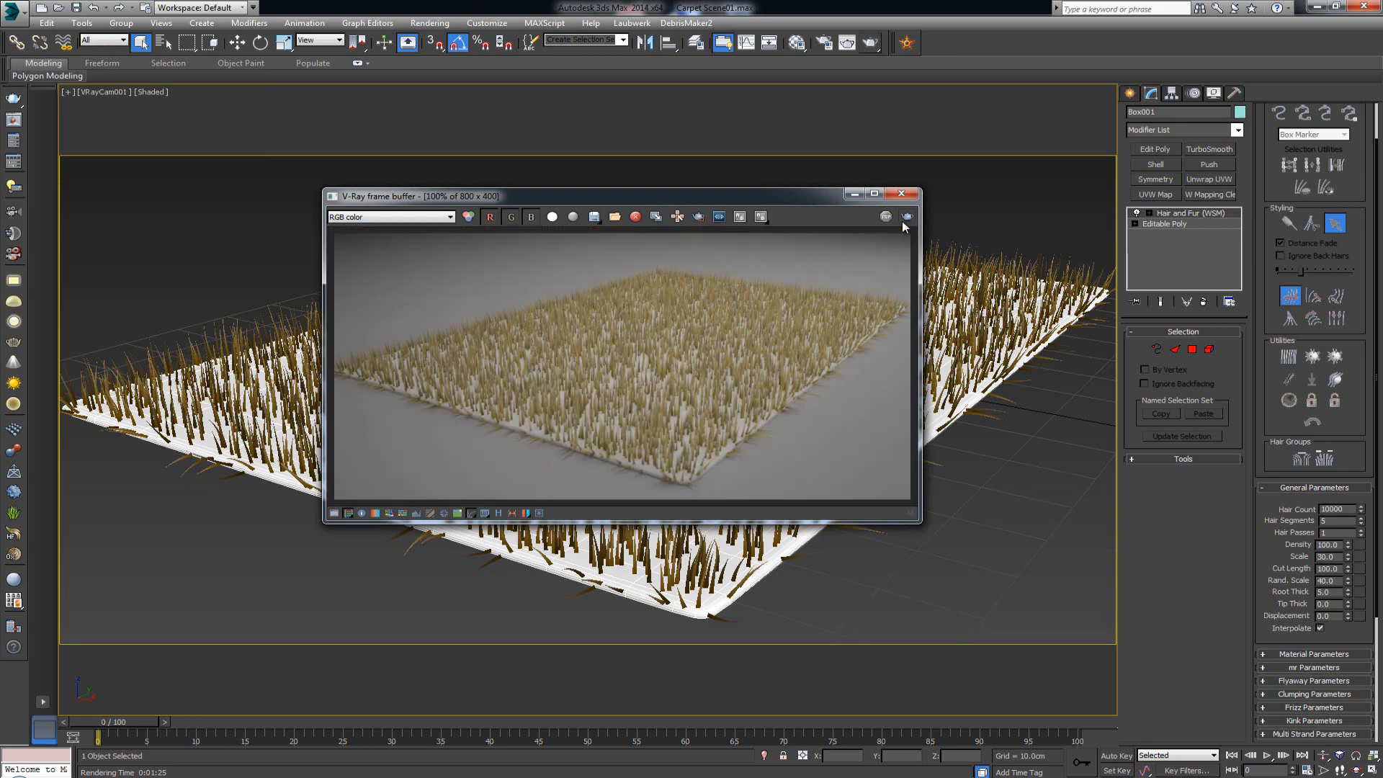
drag(619, 195, 433, 170)
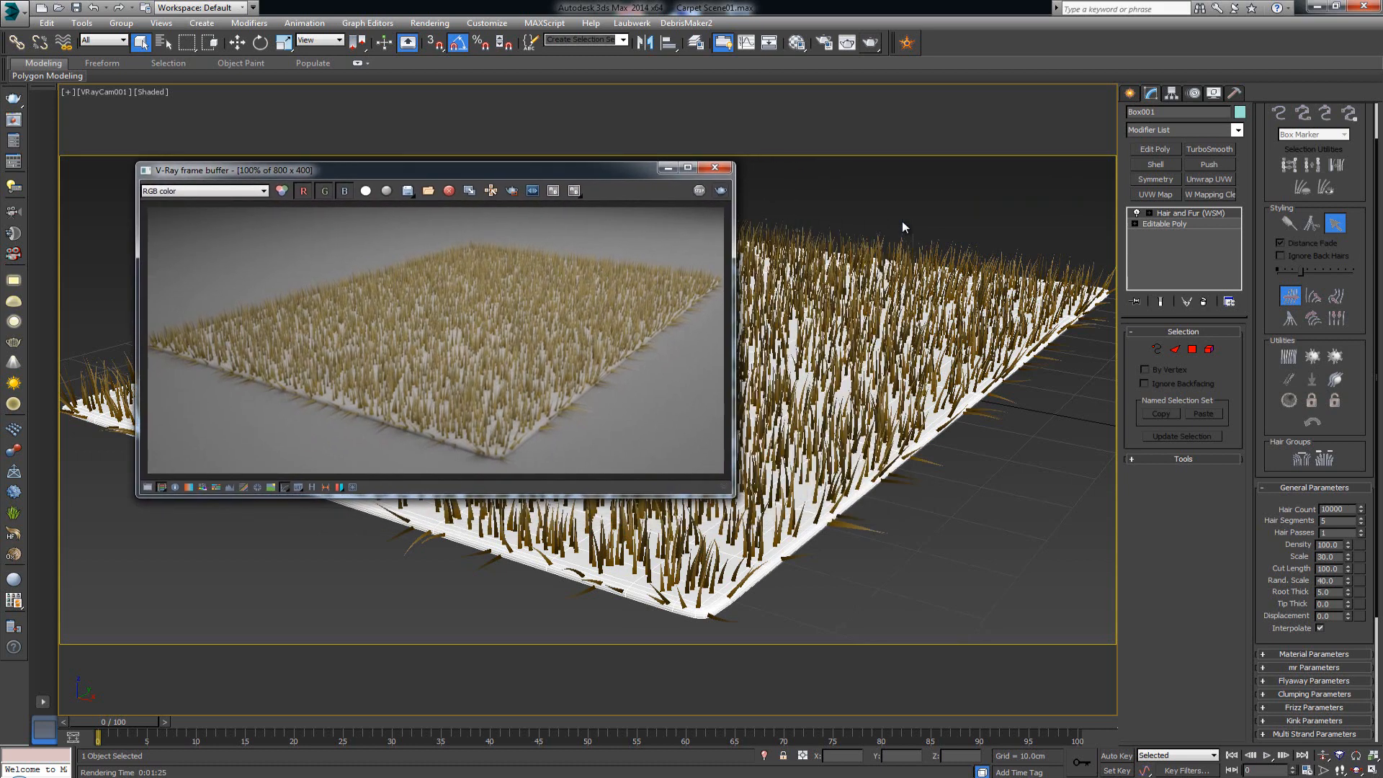
scroll(1314, 421, down, 1)
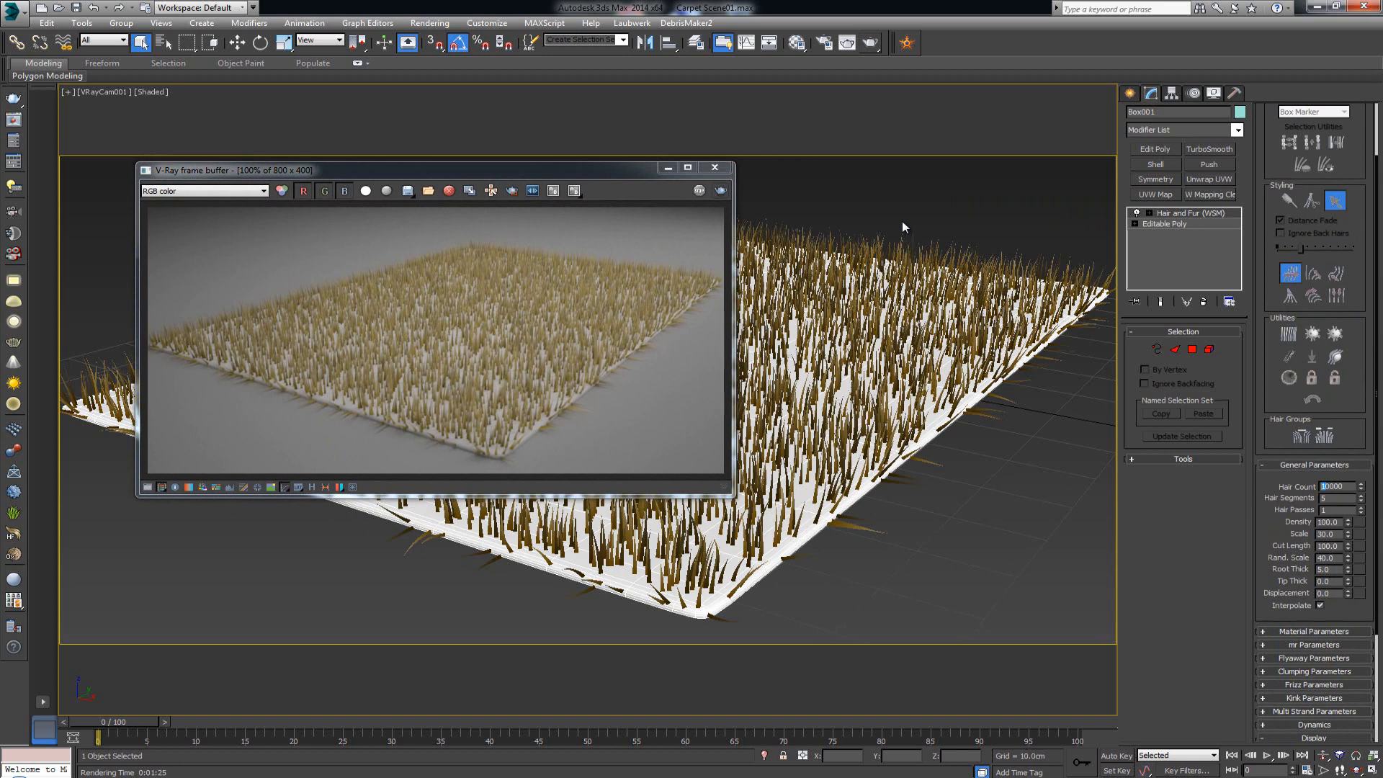
key(Return)
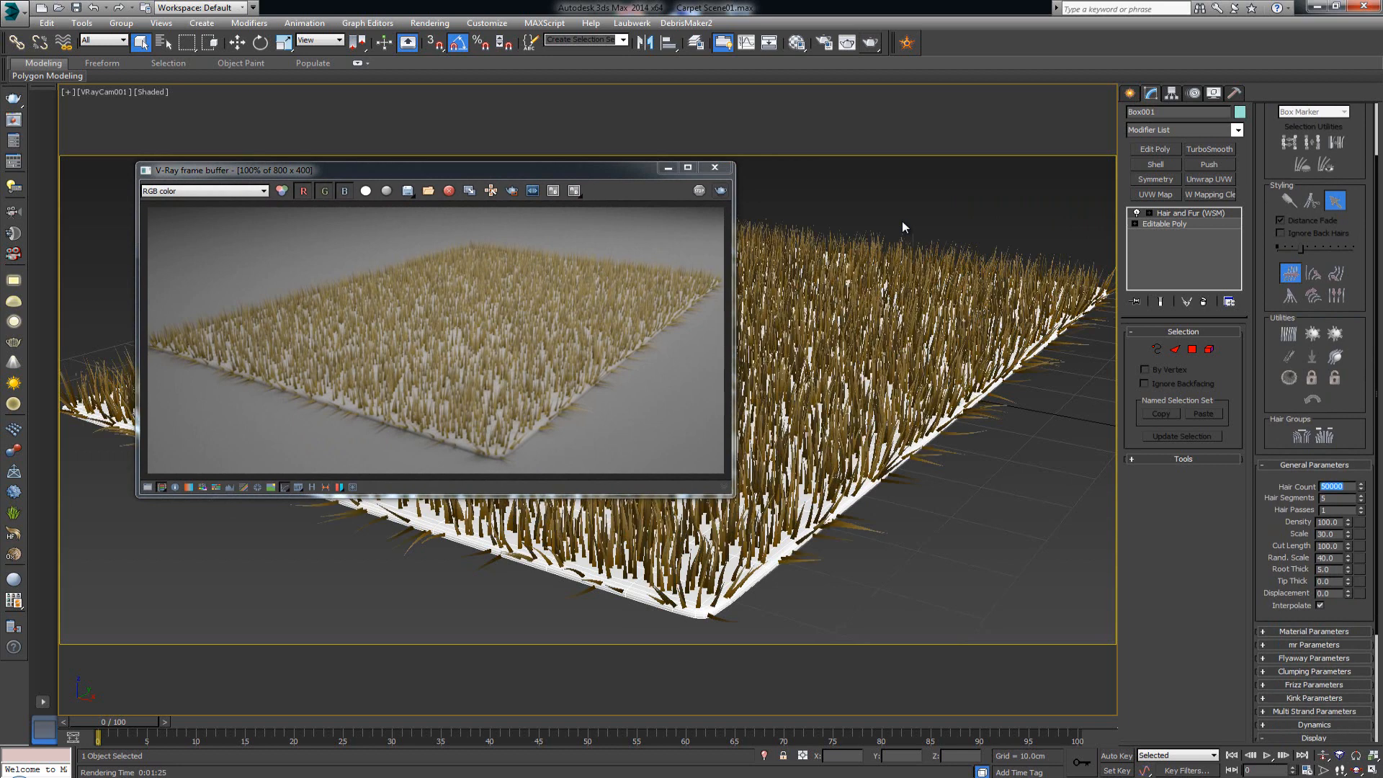
Step: Render only a small region at the carpet's near-left edge and inspect the denser hair at 200% zoom
key(shift+q)
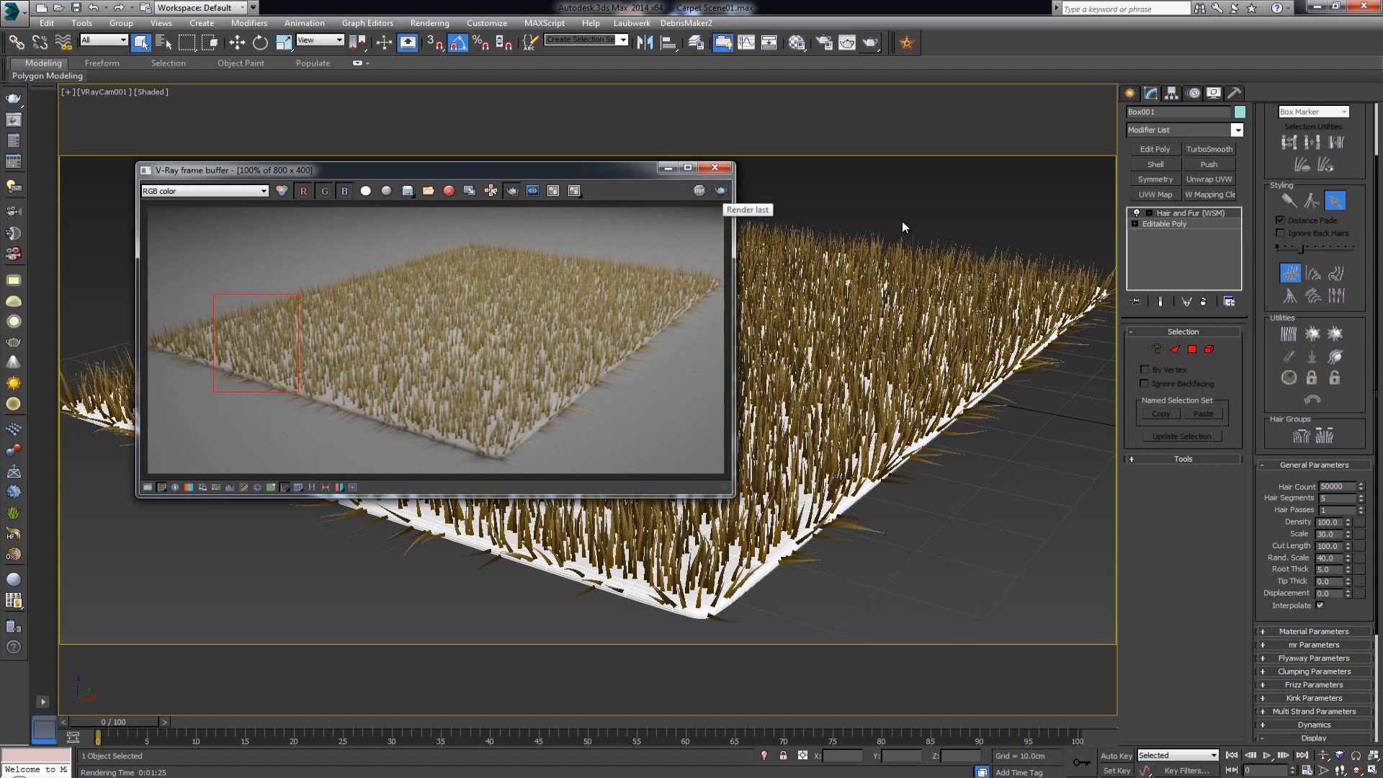
click(720, 191)
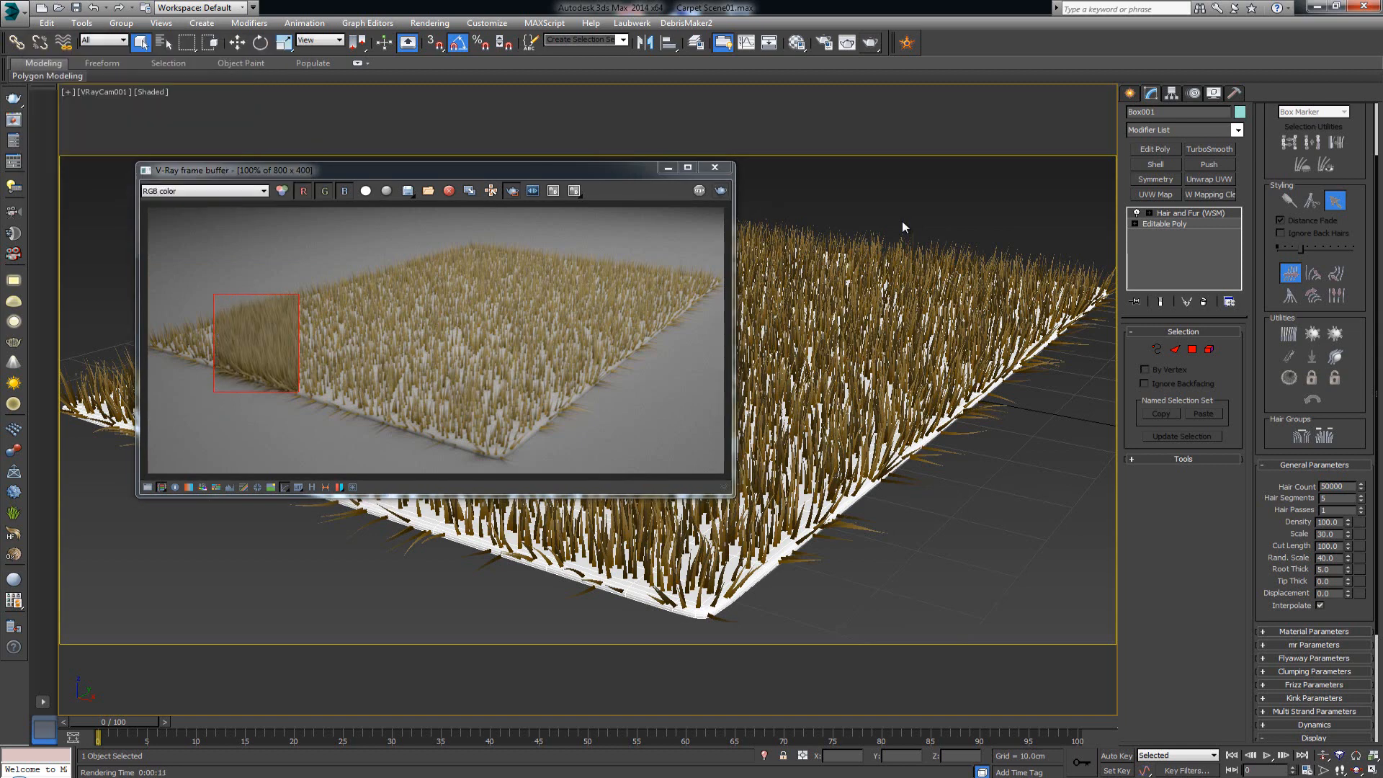
click(512, 191)
scroll(270, 341, up, 1)
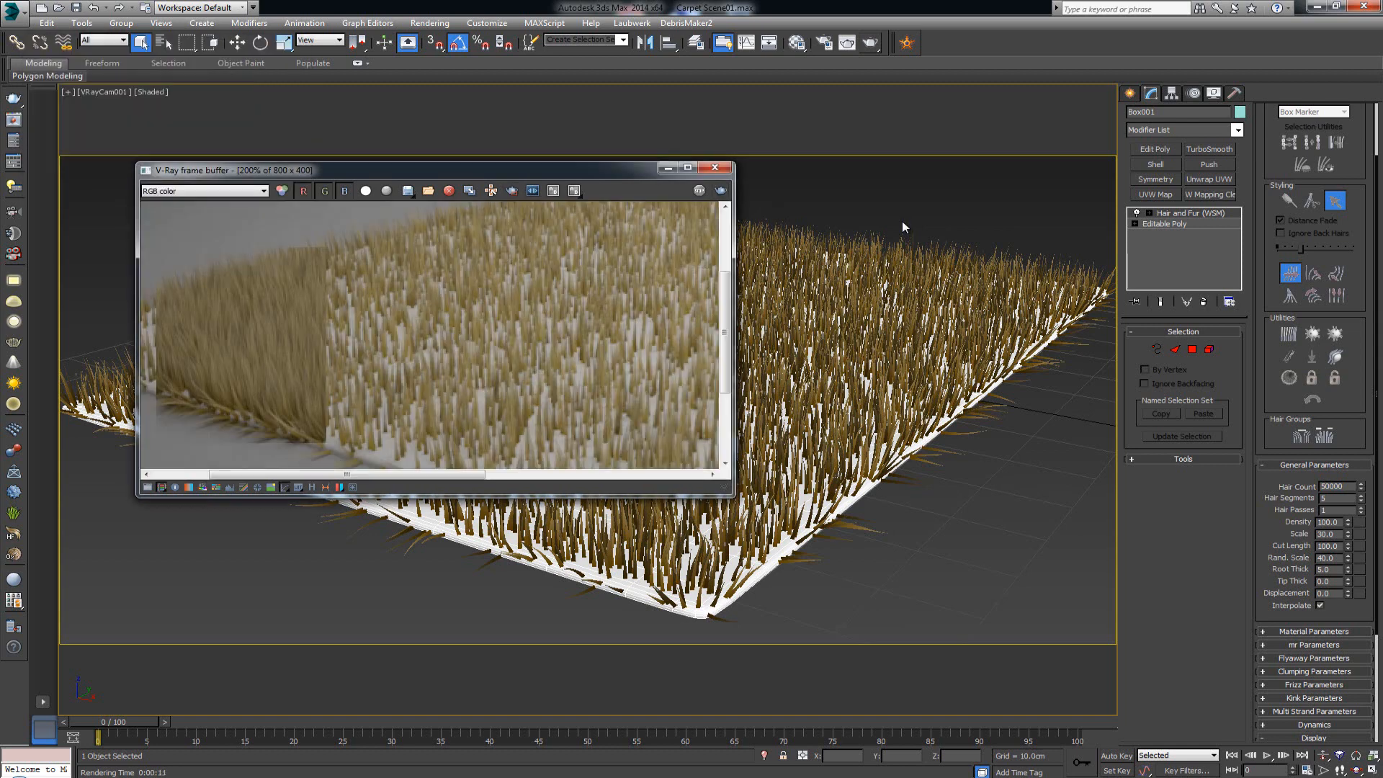
drag(396, 170, 604, 177)
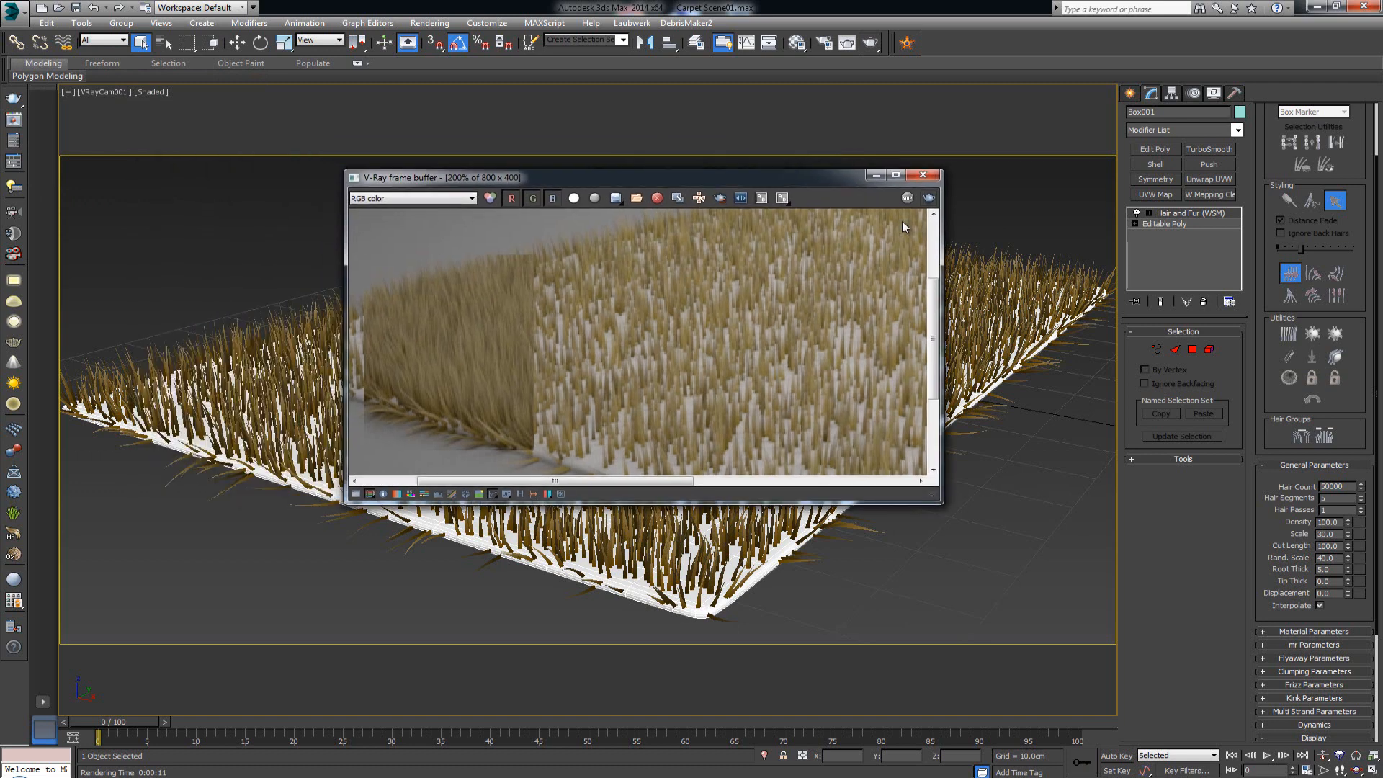
scroll(902, 221, down, 1)
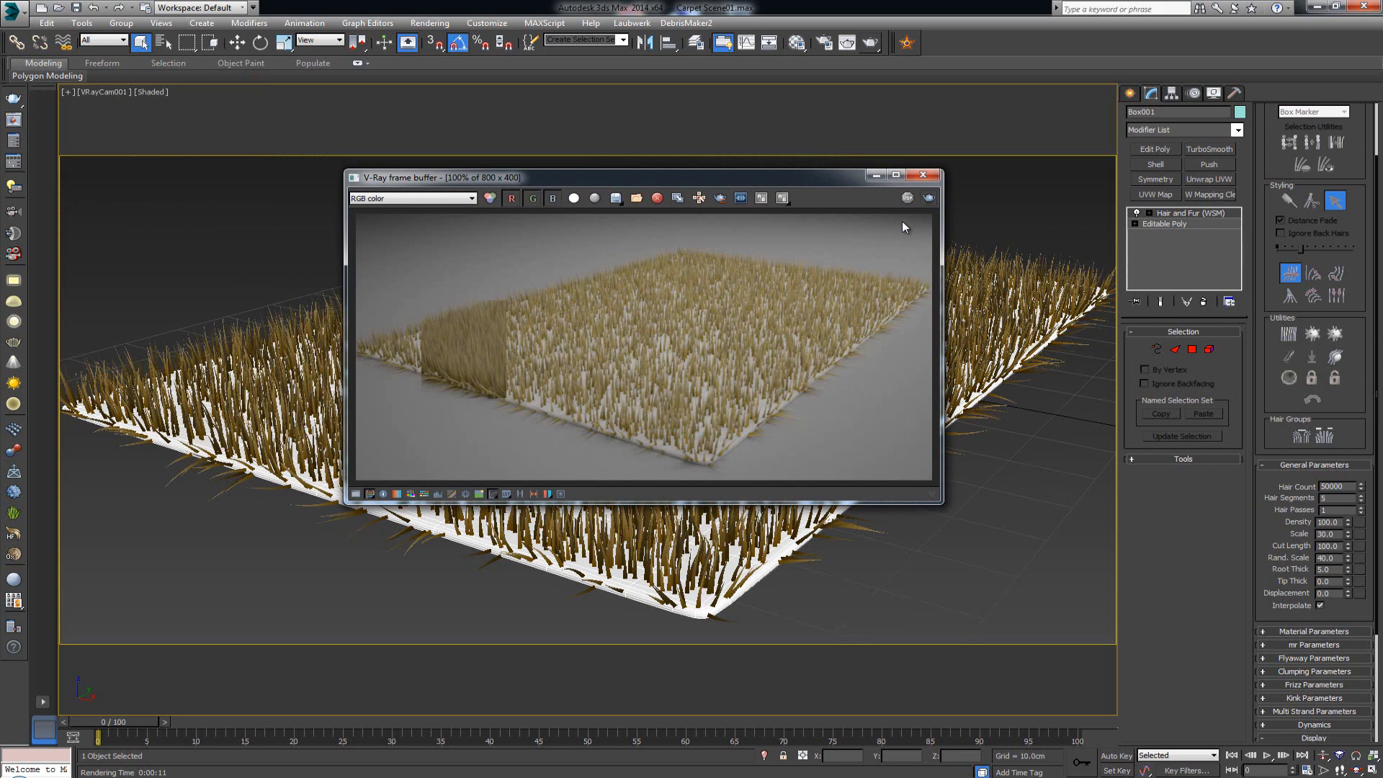
Step: Compare the density of the region render and the viewport hair with the Rug_04 reference photo
drag(603, 177, 314, 168)
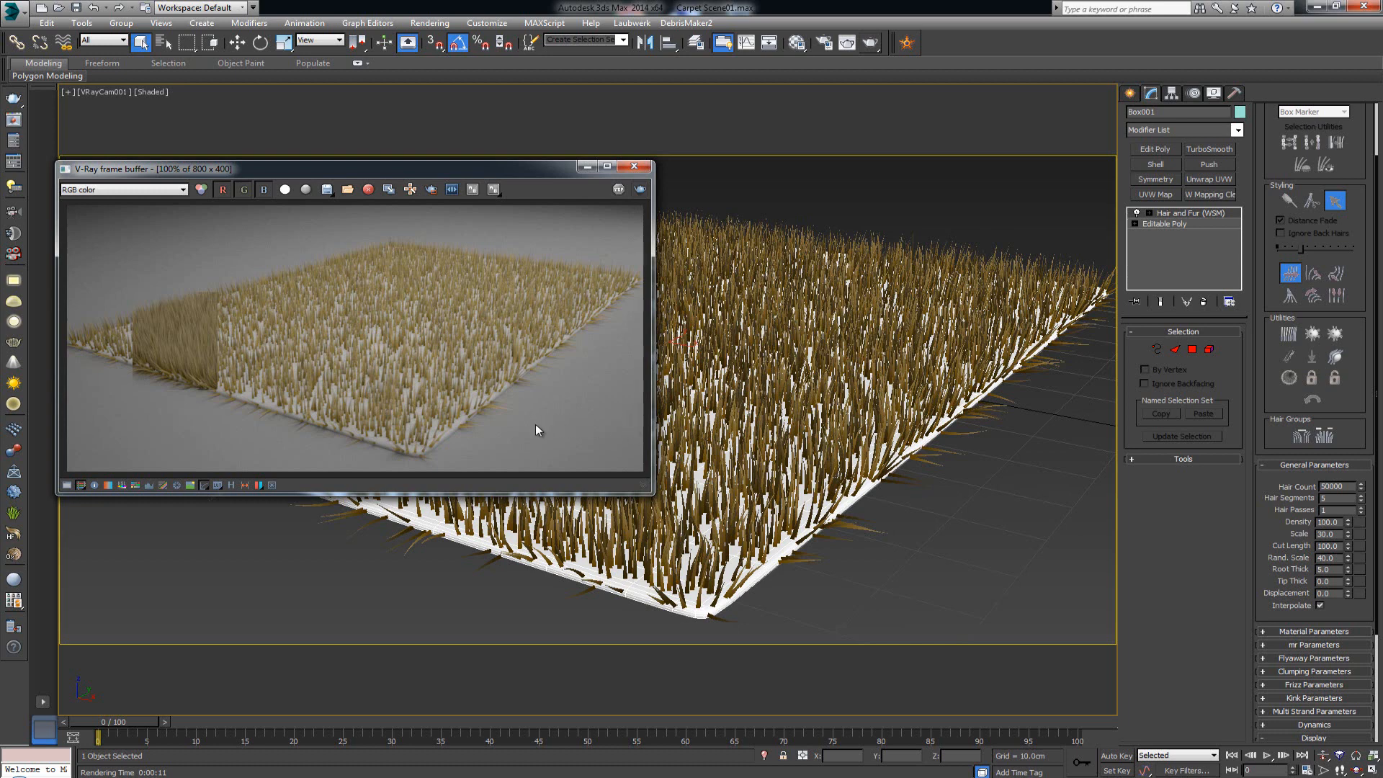
drag(324, 169, 384, 175)
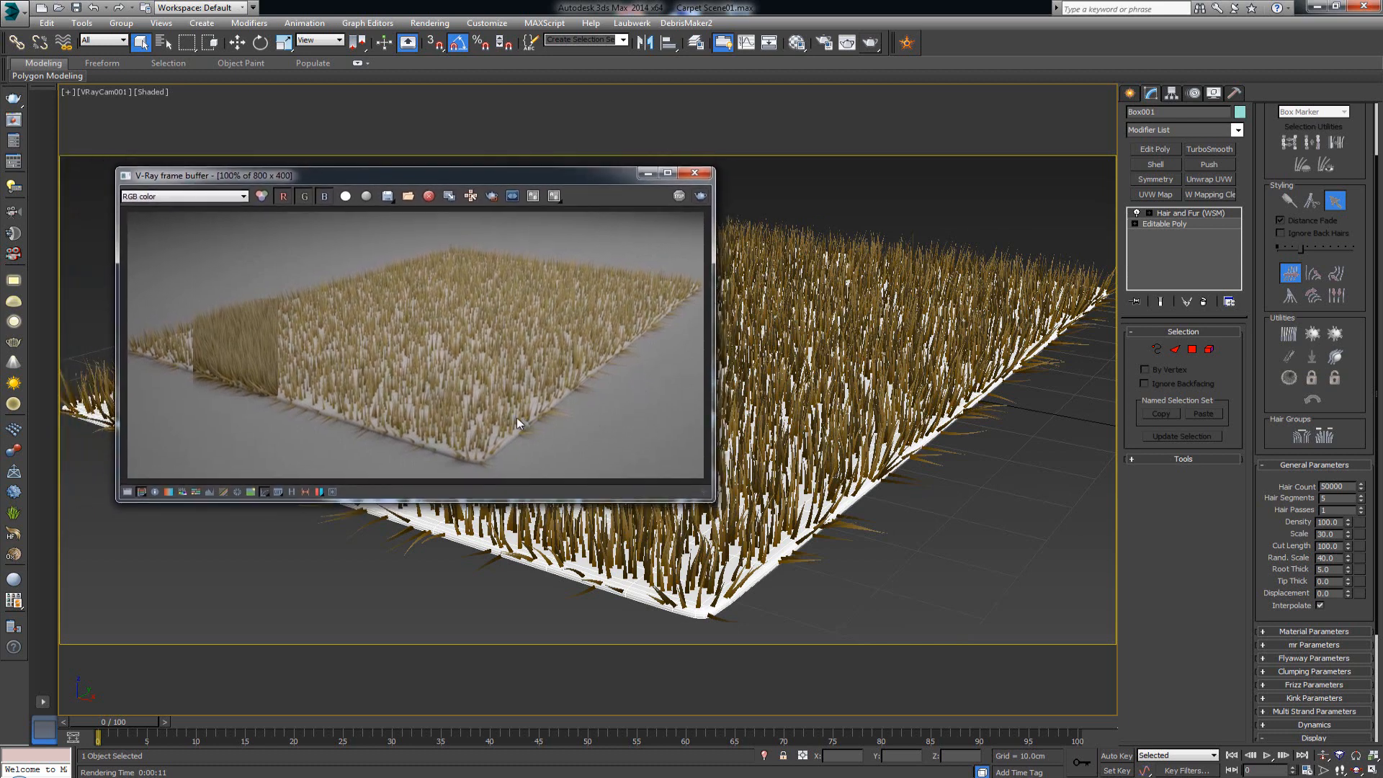
drag(385, 175, 733, 141)
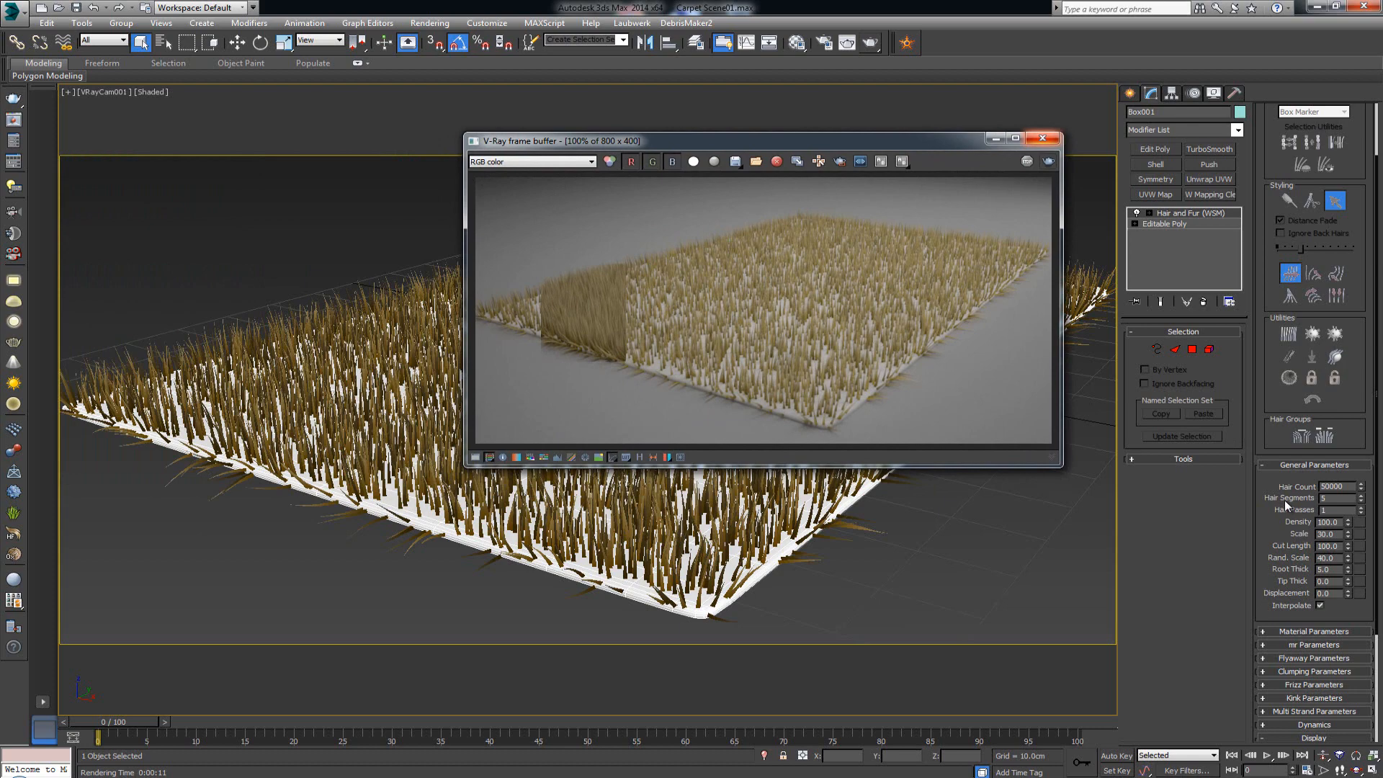
click(1341, 487)
key(alt+Tab)
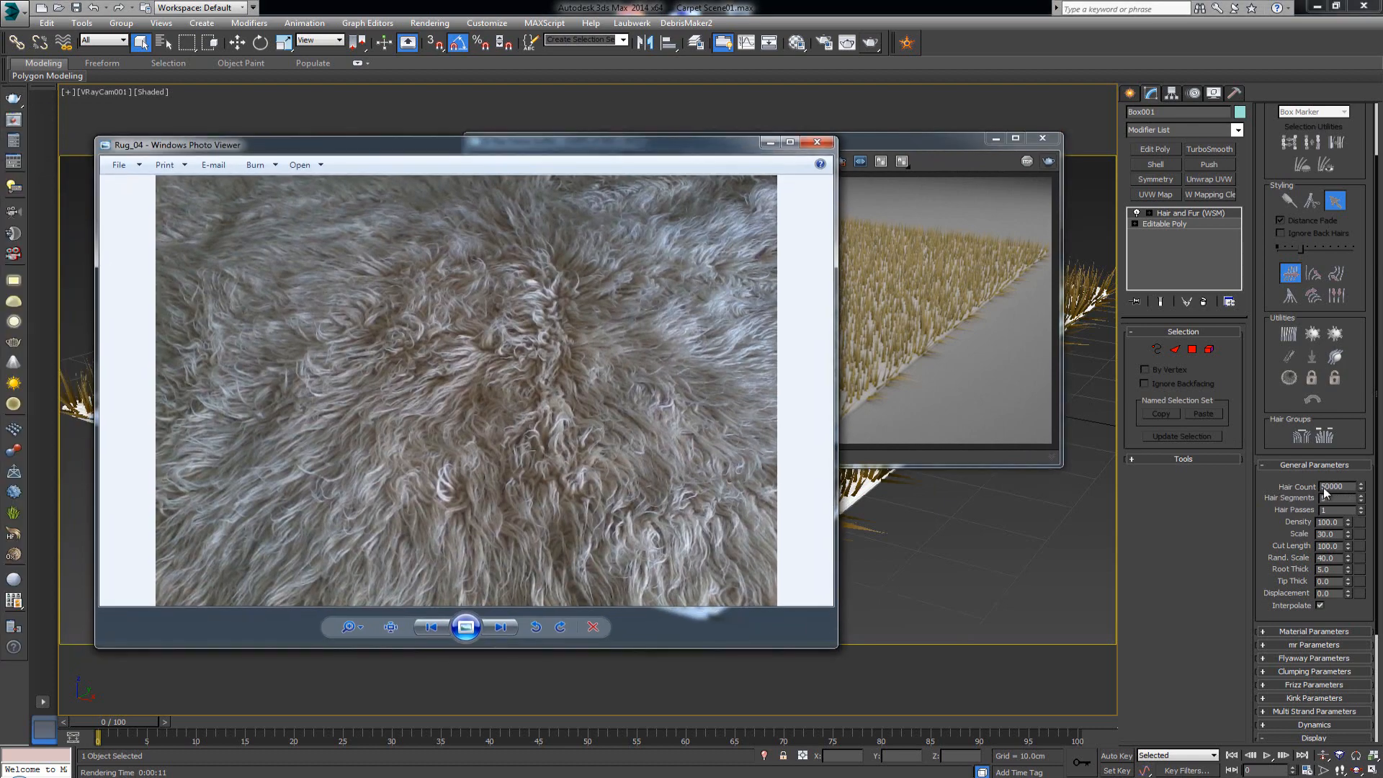
key(alt+Tab)
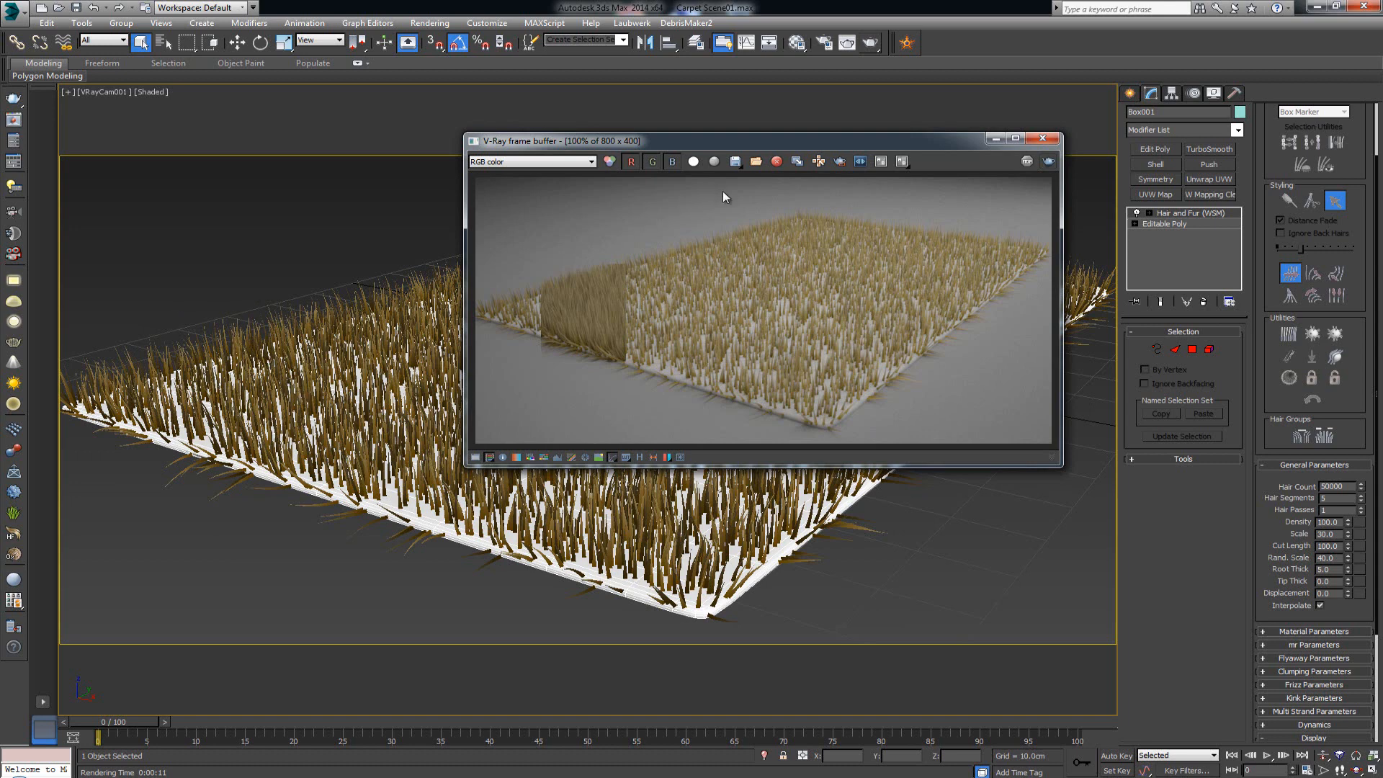
mouse_move(723, 141)
mouse_down()
mouse_move(854, 150)
mouse_move(760, 137)
mouse_up()
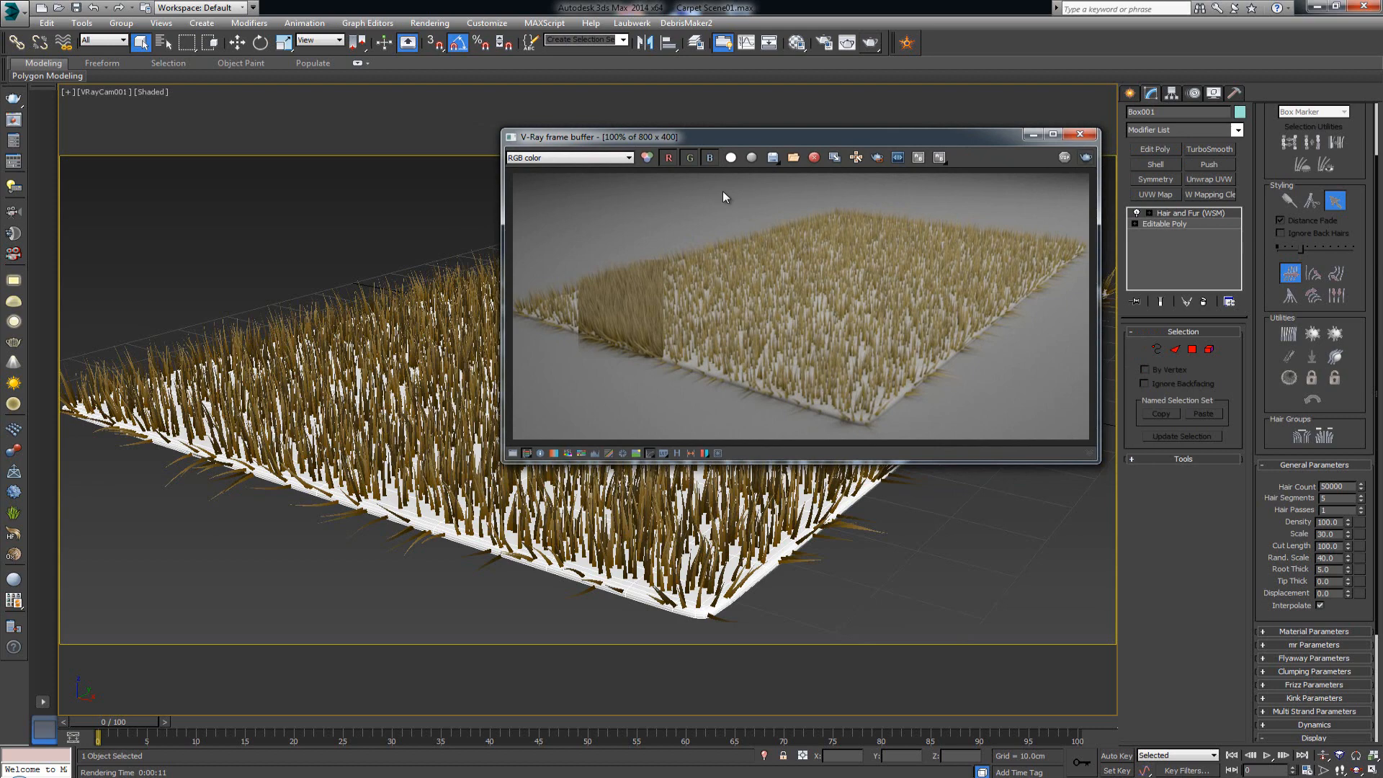
drag(761, 137, 755, 140)
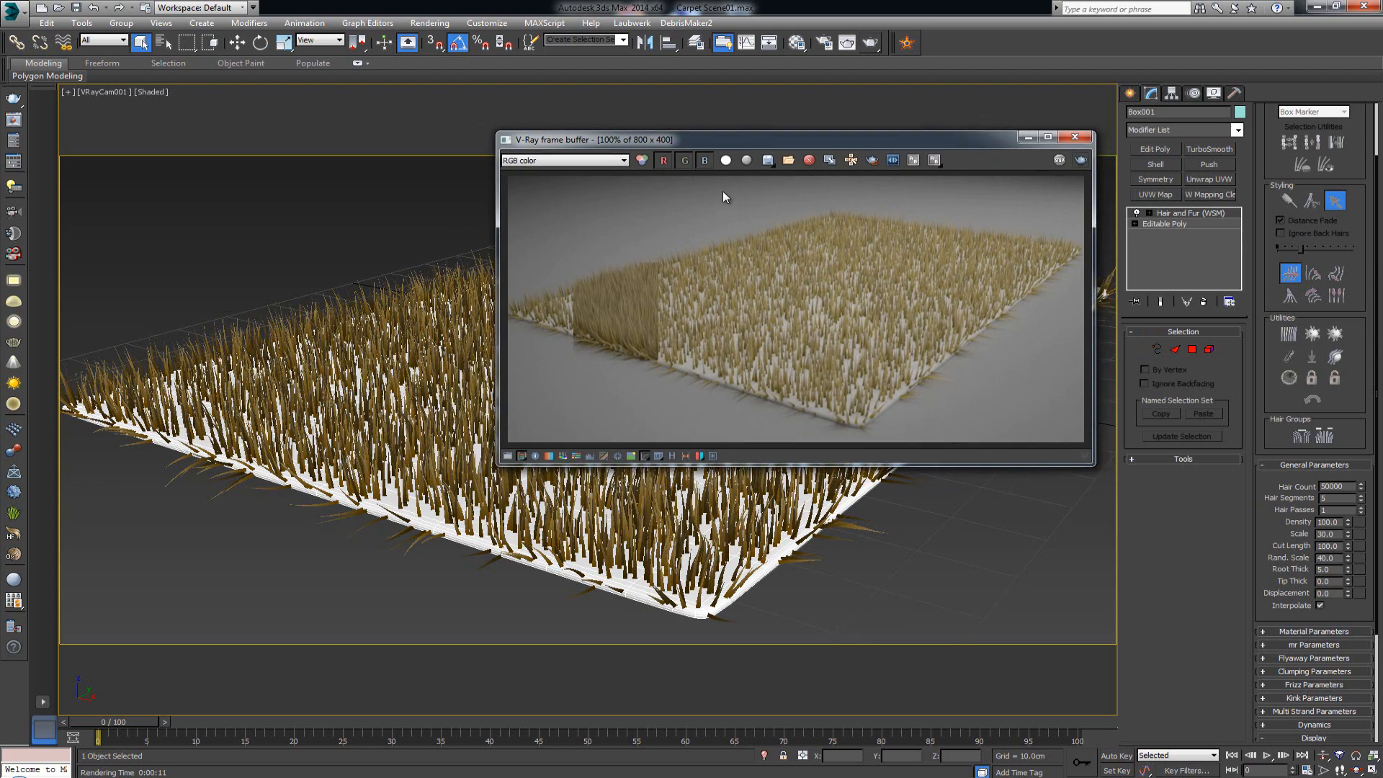
key(alt+Tab)
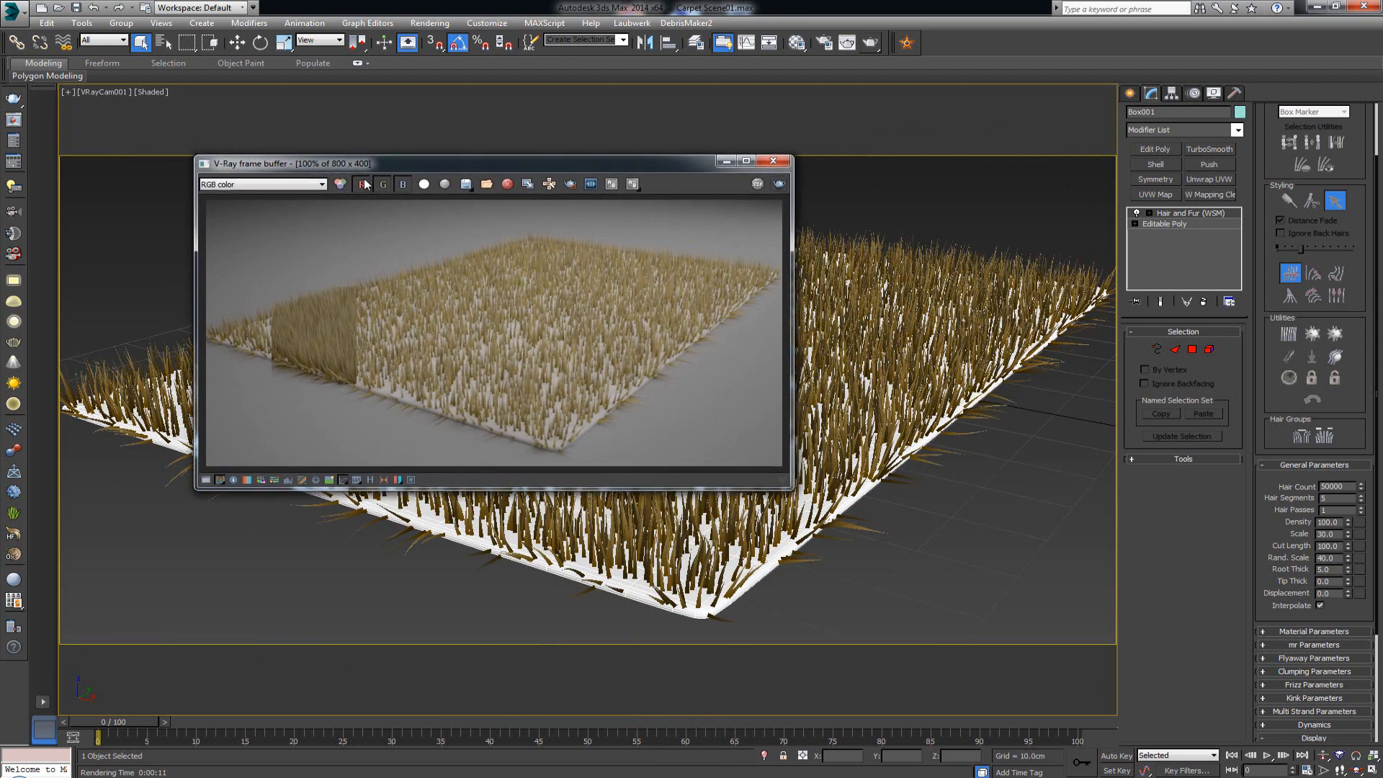
Step: Minimize the render, switch to a closer perspective view of the carpet and set the hair's clumping strength to 0.69
drag(1271, 618, 1272, 487)
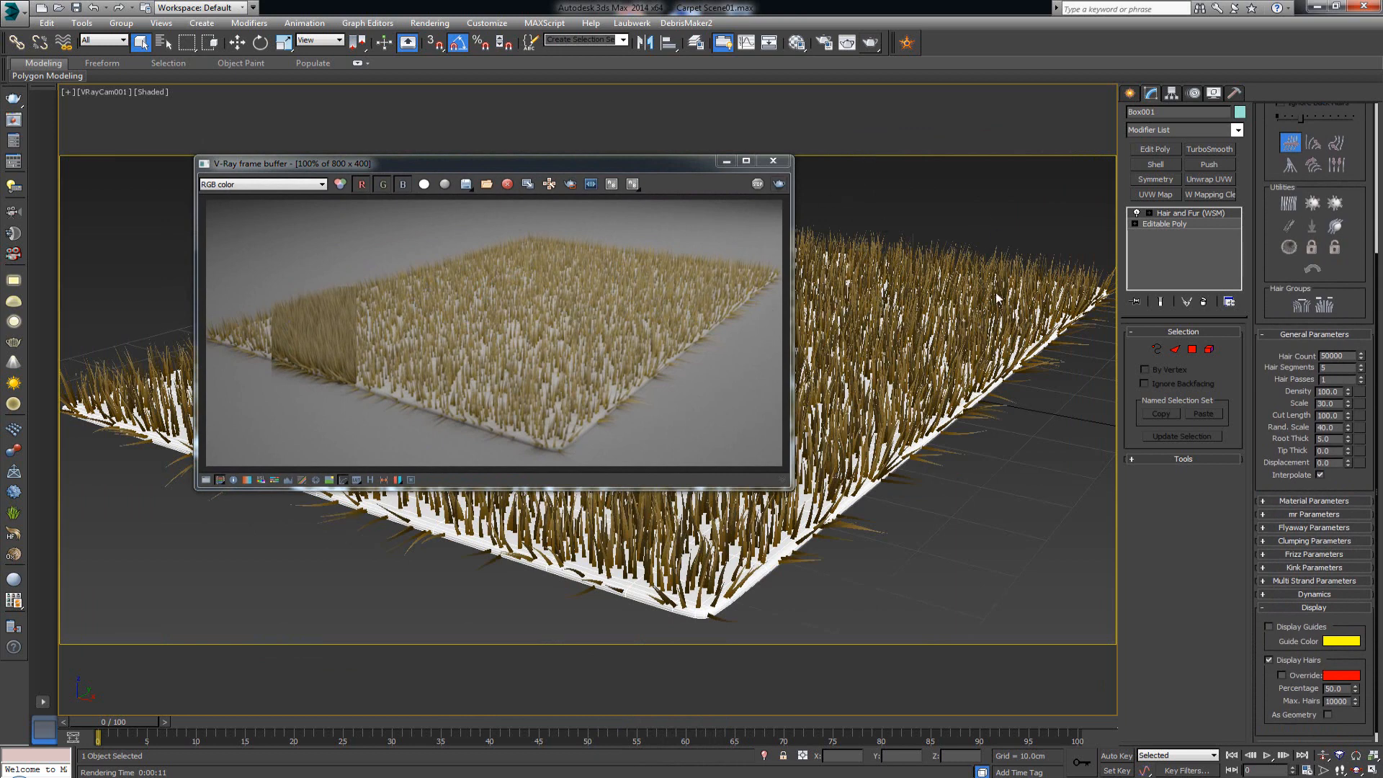
click(726, 161)
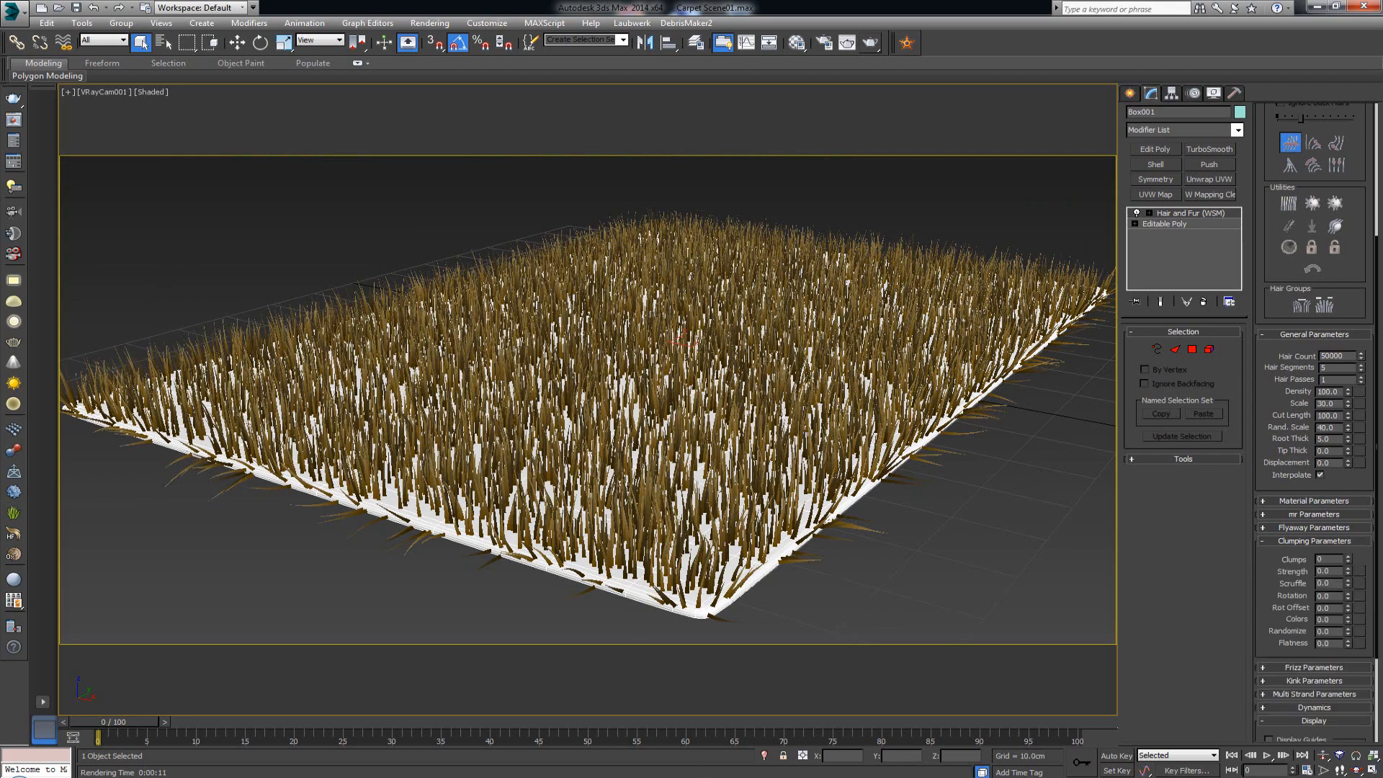
key(p)
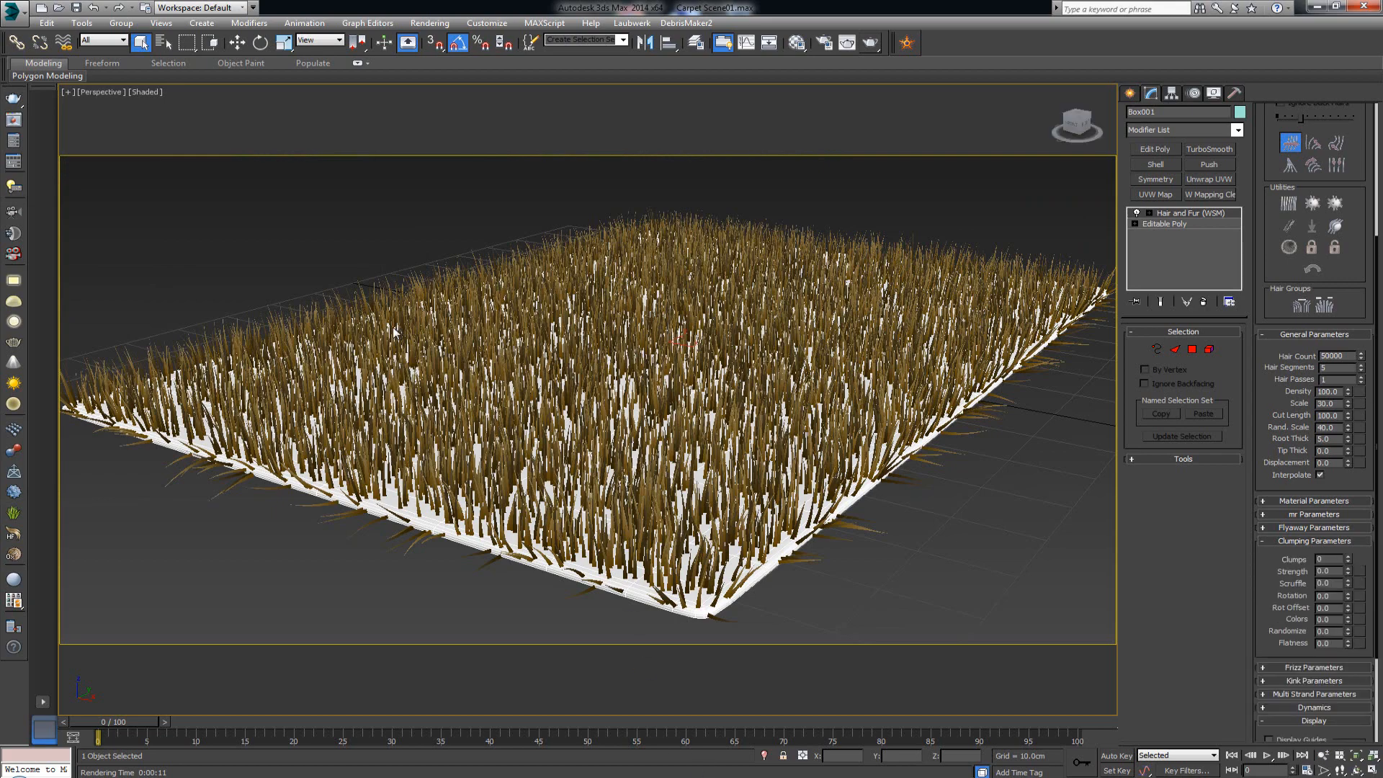
scroll(398, 333, down, 4)
alt+middle_drag(432, 288, 525, 296)
scroll(525, 296, up, 3)
alt+middle_drag(567, 257, 771, 146)
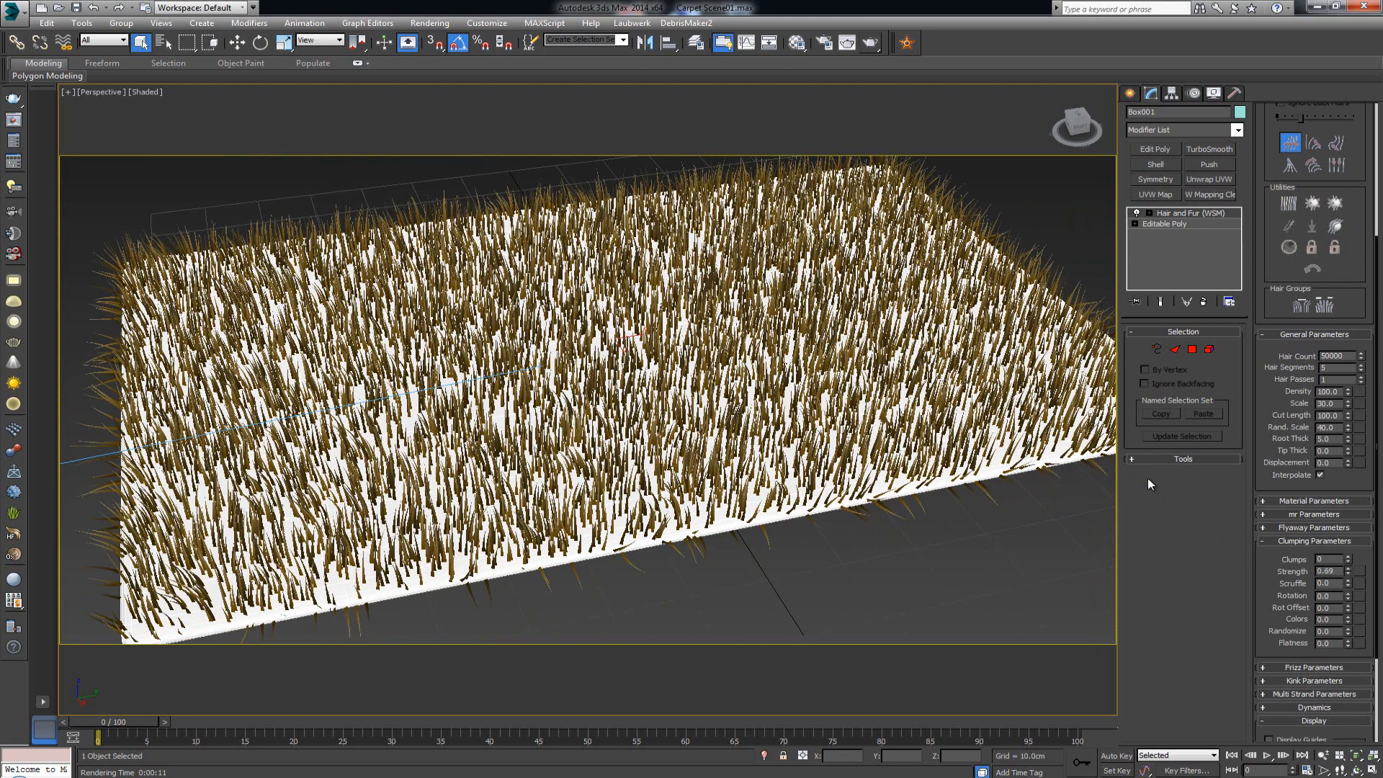
drag(1348, 572, 1348, 594)
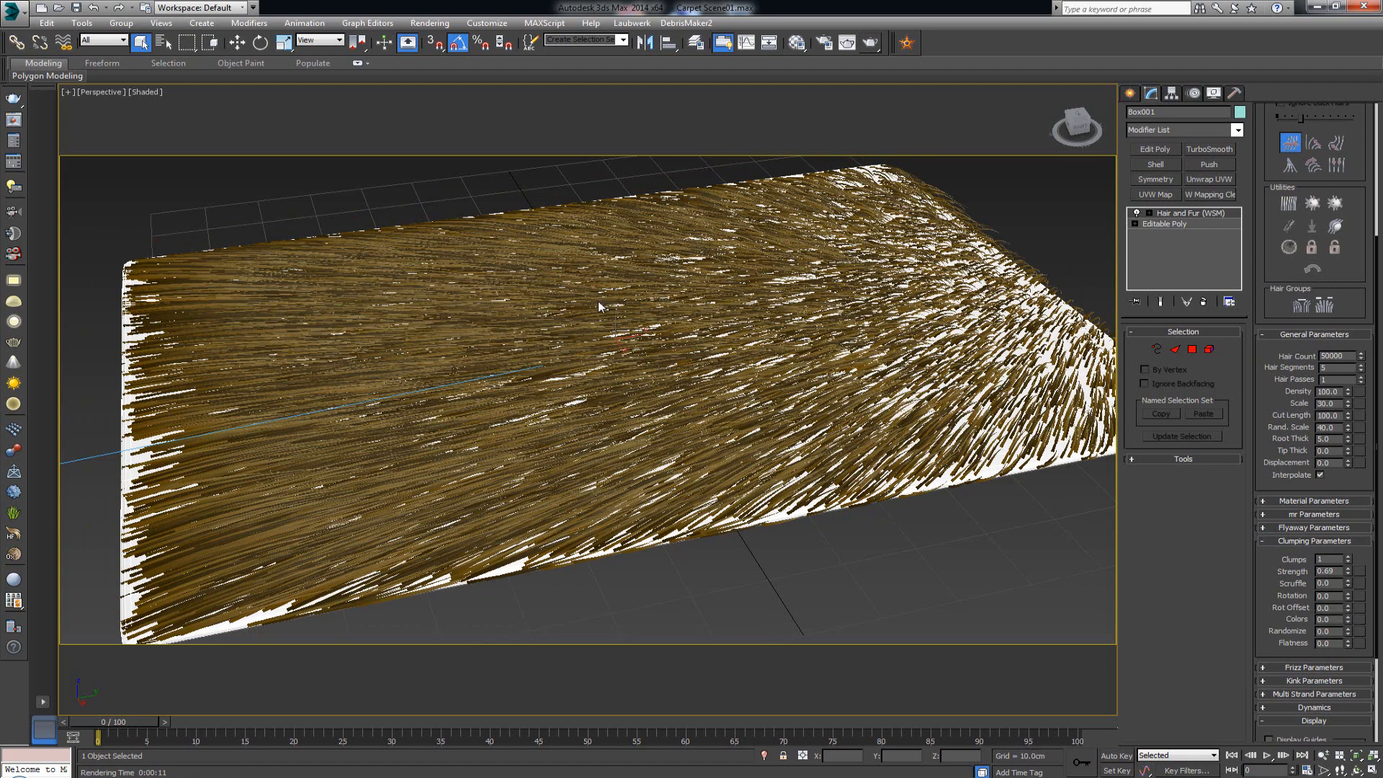
Step: Raise the number of hair clumps gradually up to 80 and return to the VRayCam001 view
click(1348, 557)
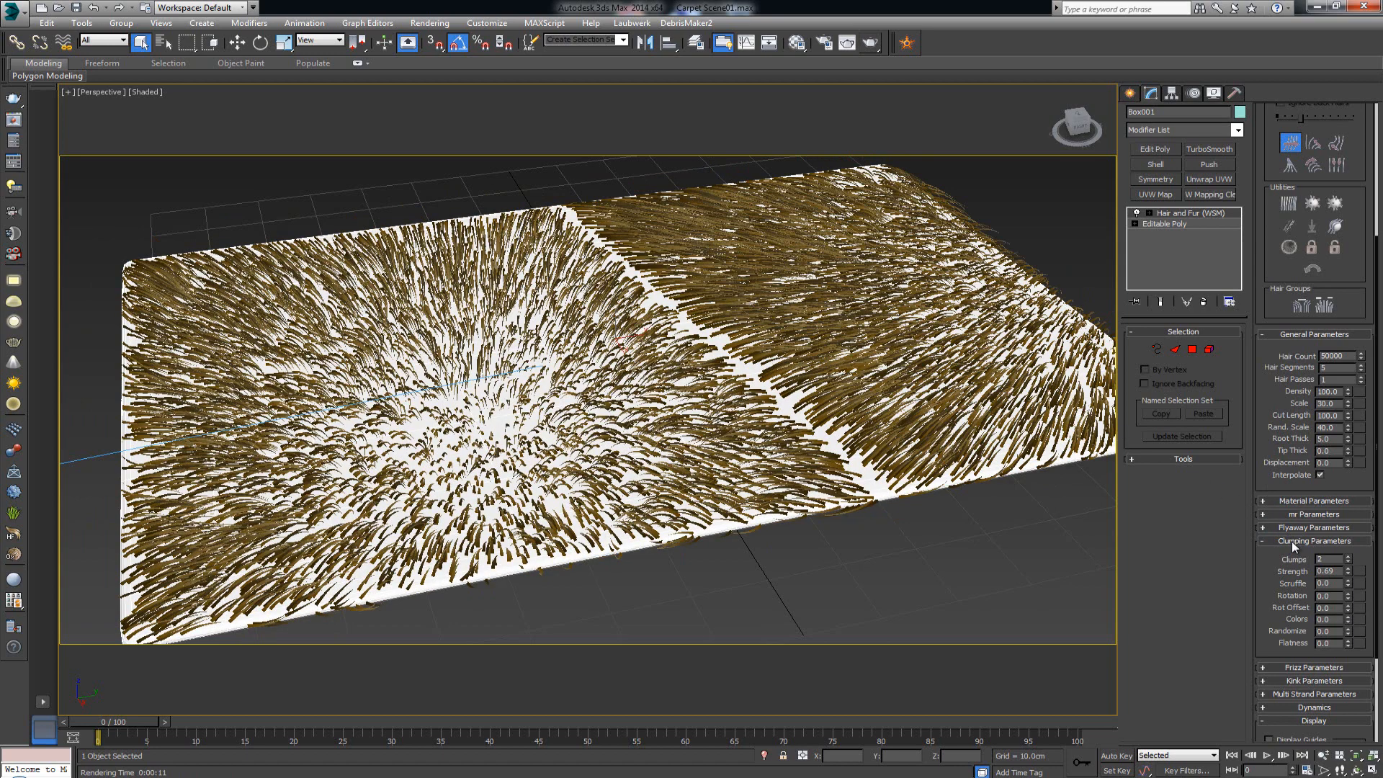
click(1348, 557)
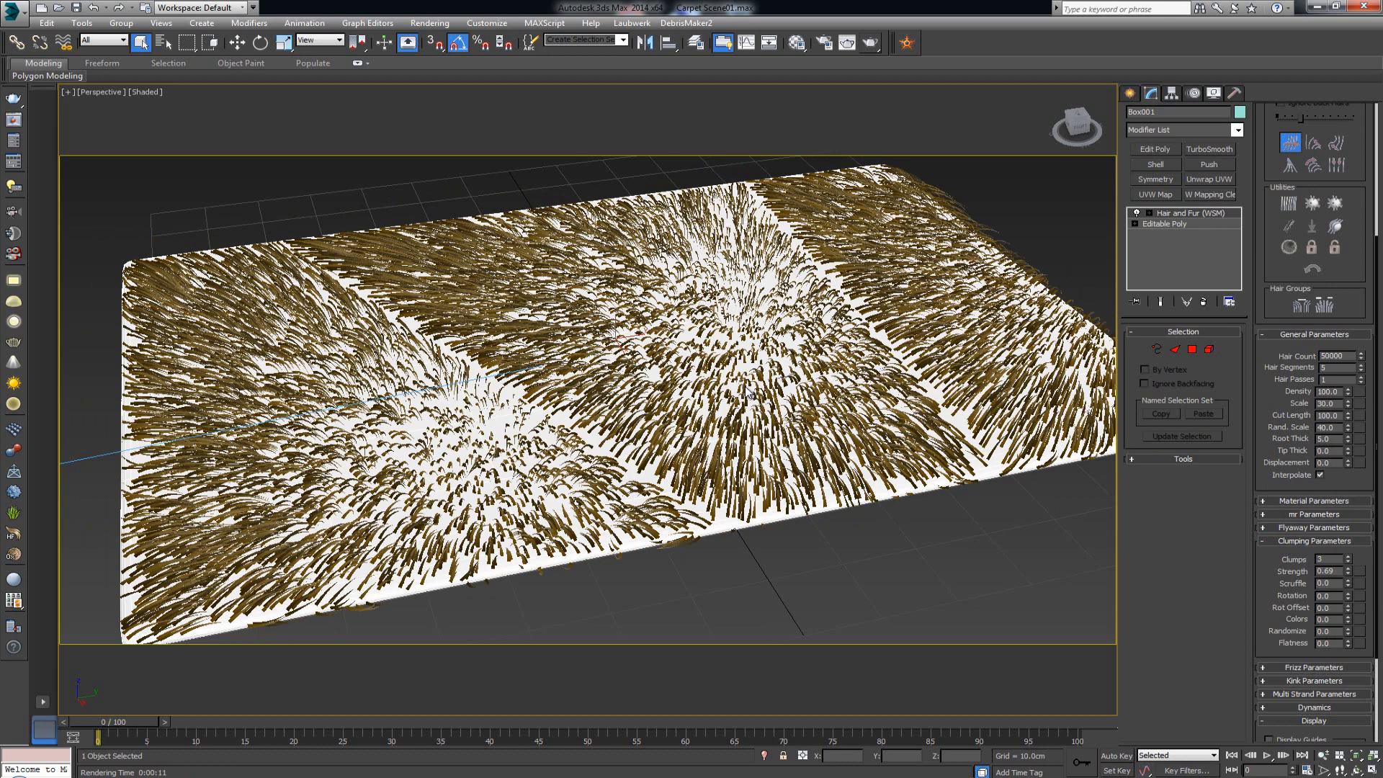
click(1348, 556)
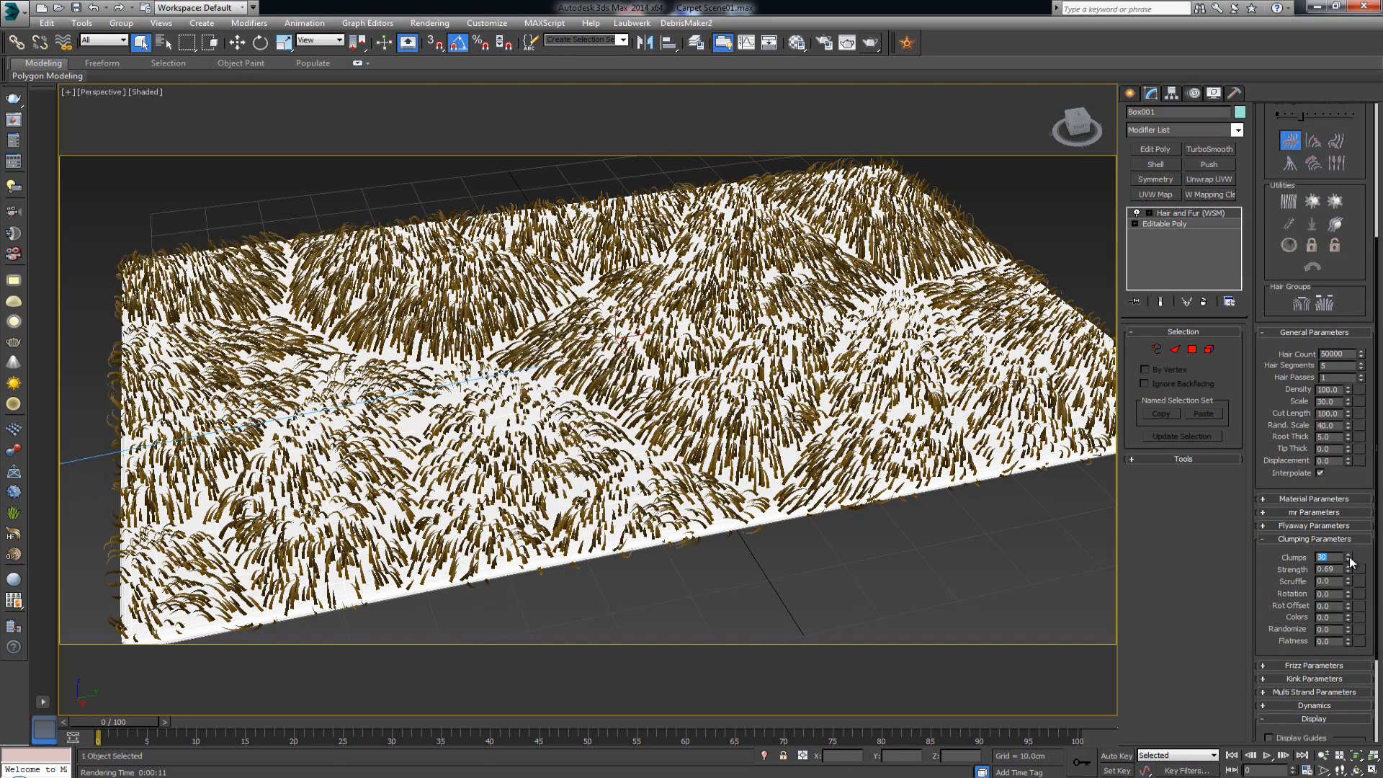
key(Return)
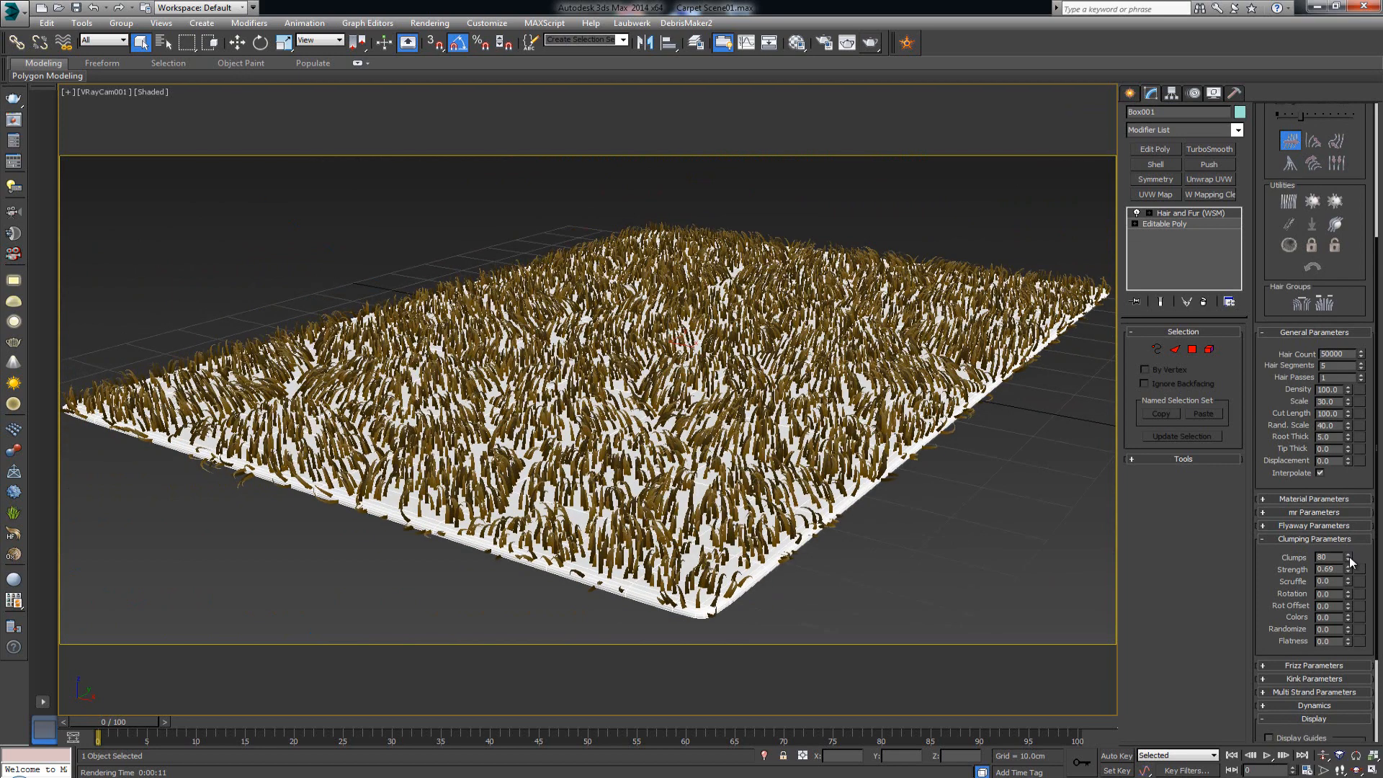
Step: Render the full camera view and inspect the clumped carpet hair at 200% zoom
key(shift+q)
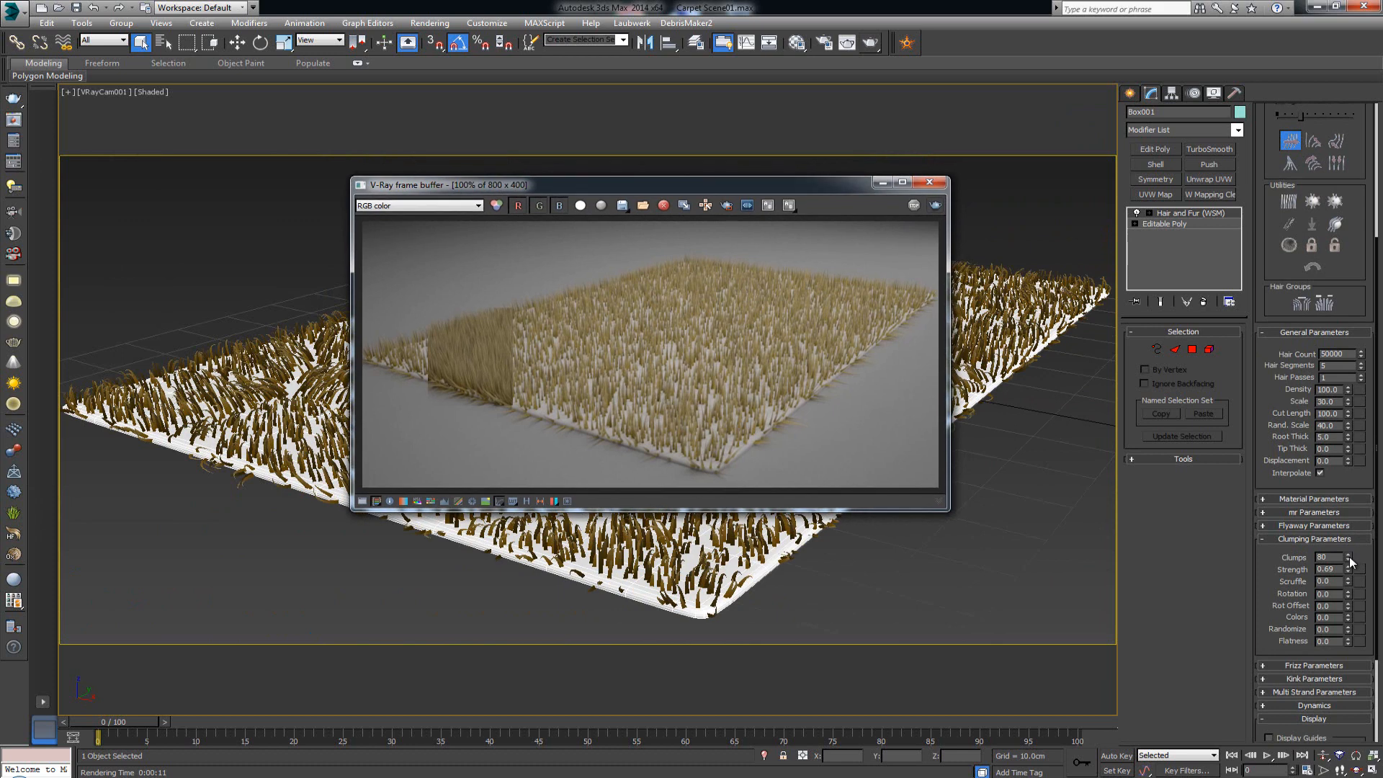
click(935, 205)
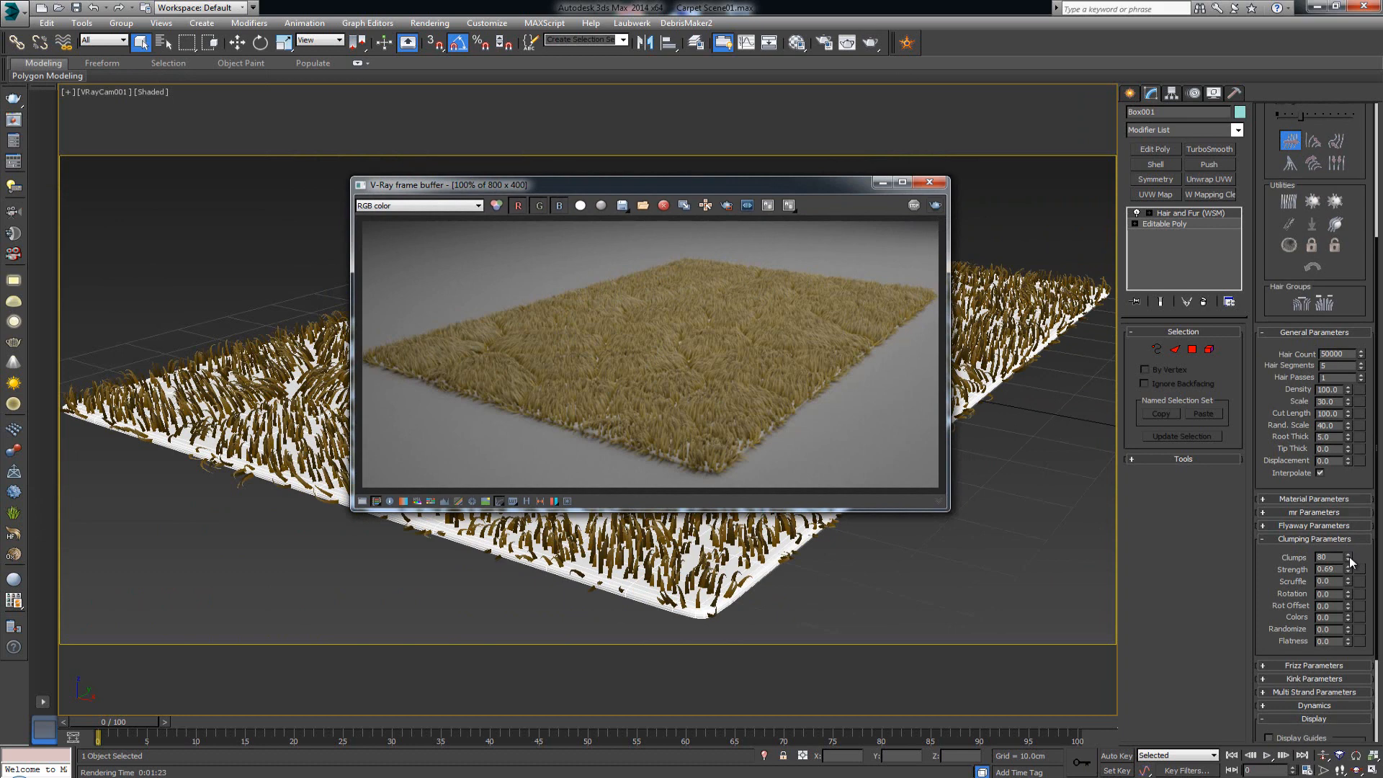
scroll(651, 355, up, 1)
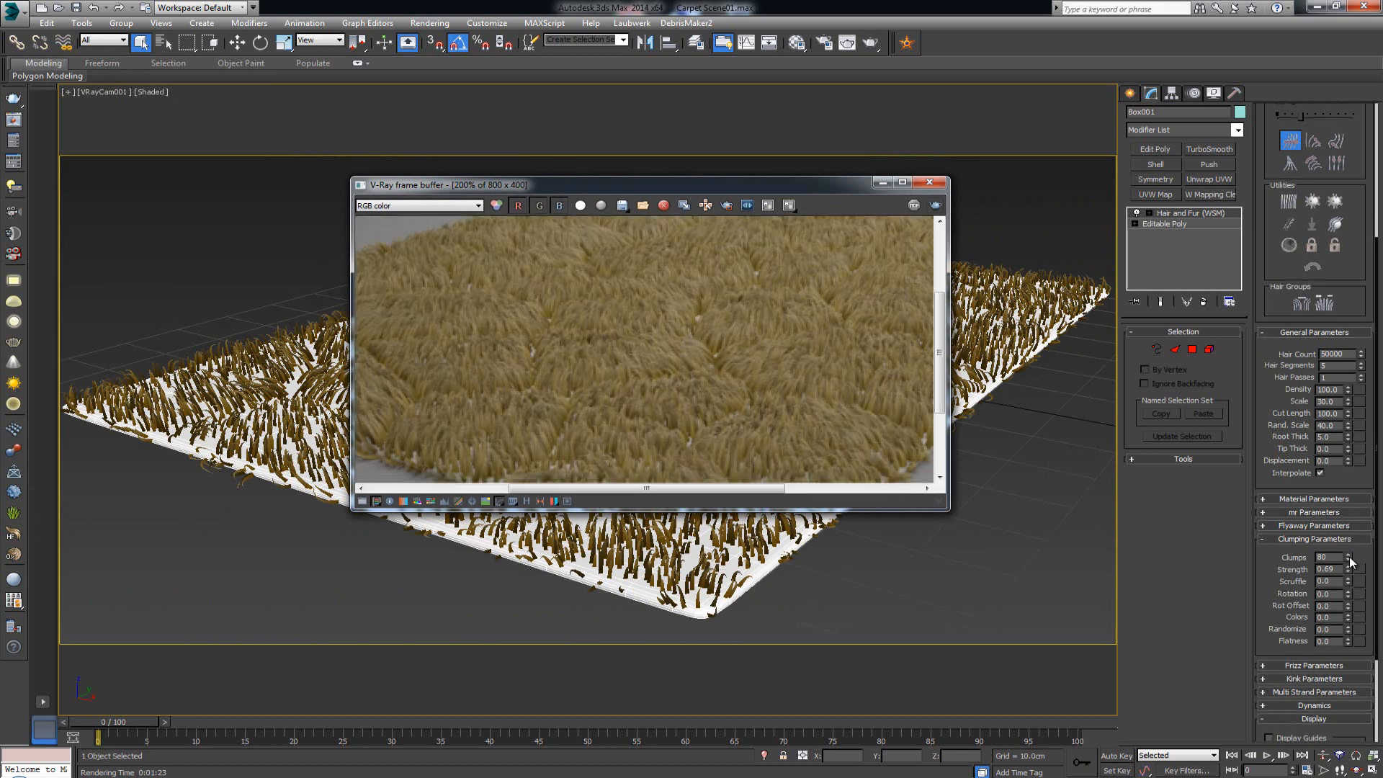
scroll(651, 355, down, 1)
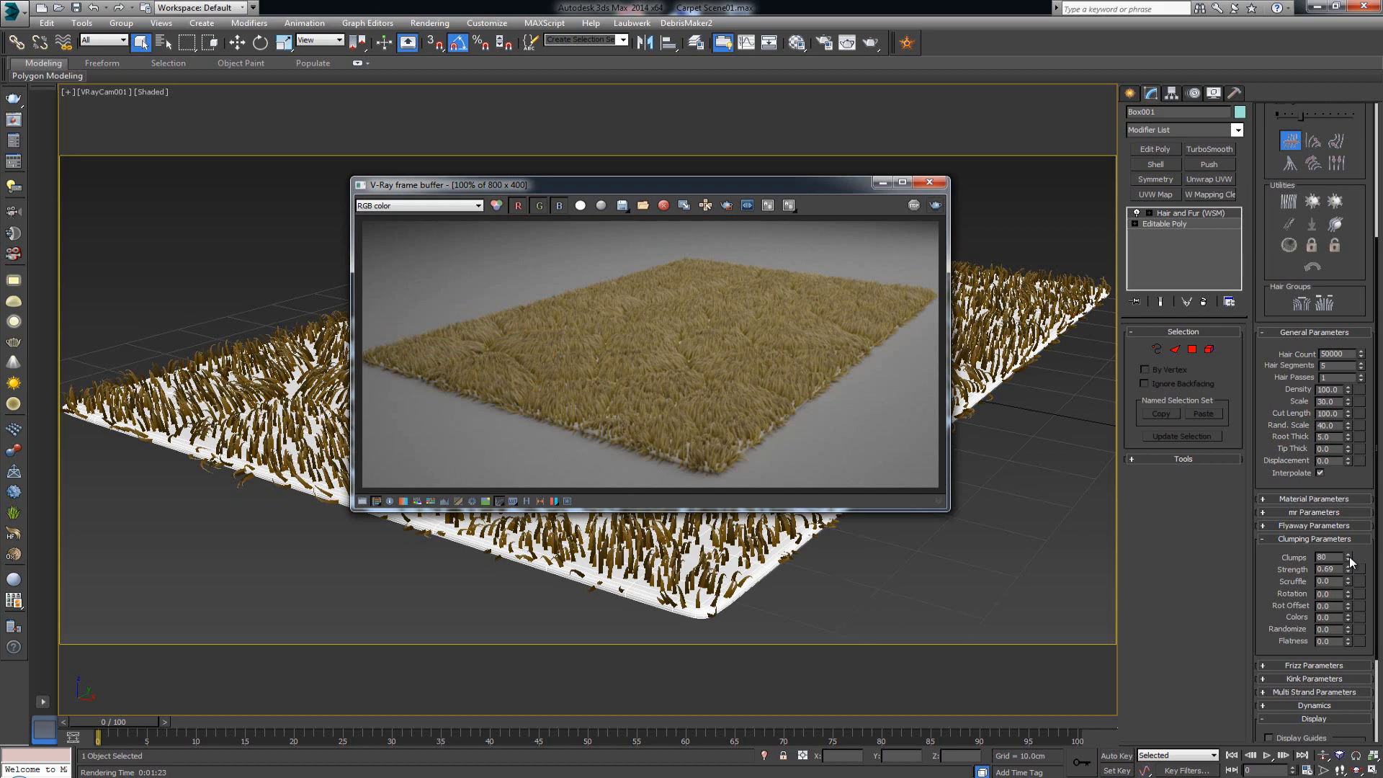
Step: Minimize the render and raise the hair's frizz root to 290.31 and frizz tip to 247.0
click(1314, 539)
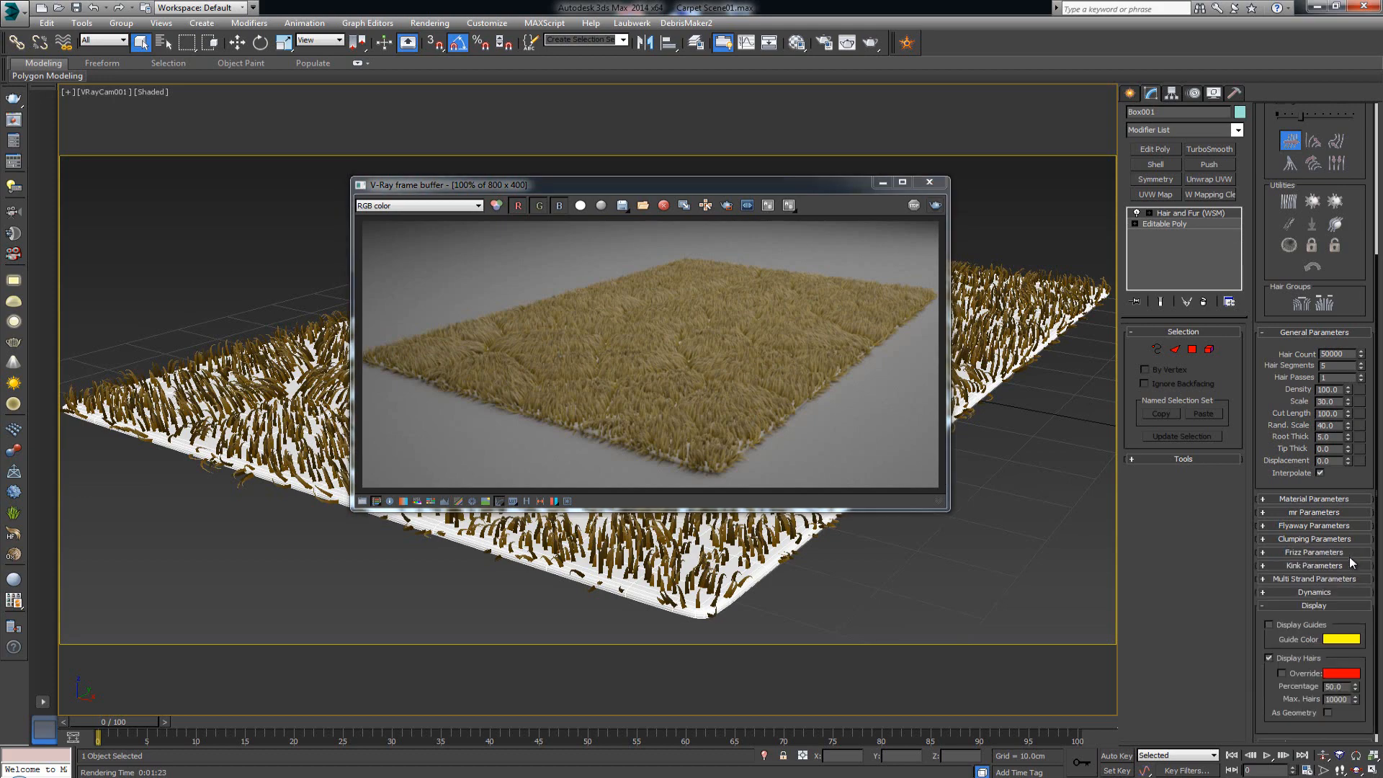
click(1350, 552)
click(883, 181)
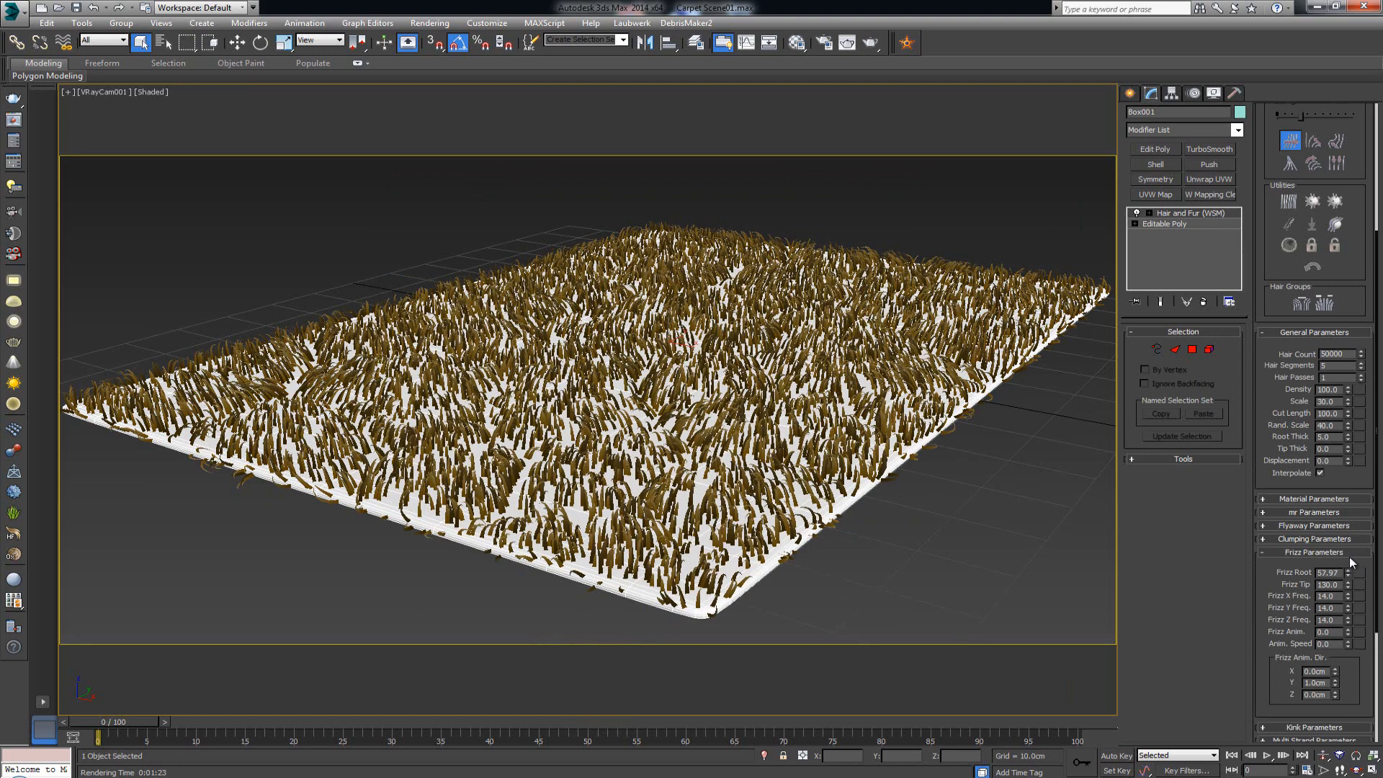
drag(1348, 572, 1350, 509)
mouse_move(1350, 556)
mouse_down()
mouse_move(1350, 540)
mouse_move(1350, 573)
mouse_move(1348, 542)
mouse_move(1347, 557)
mouse_up()
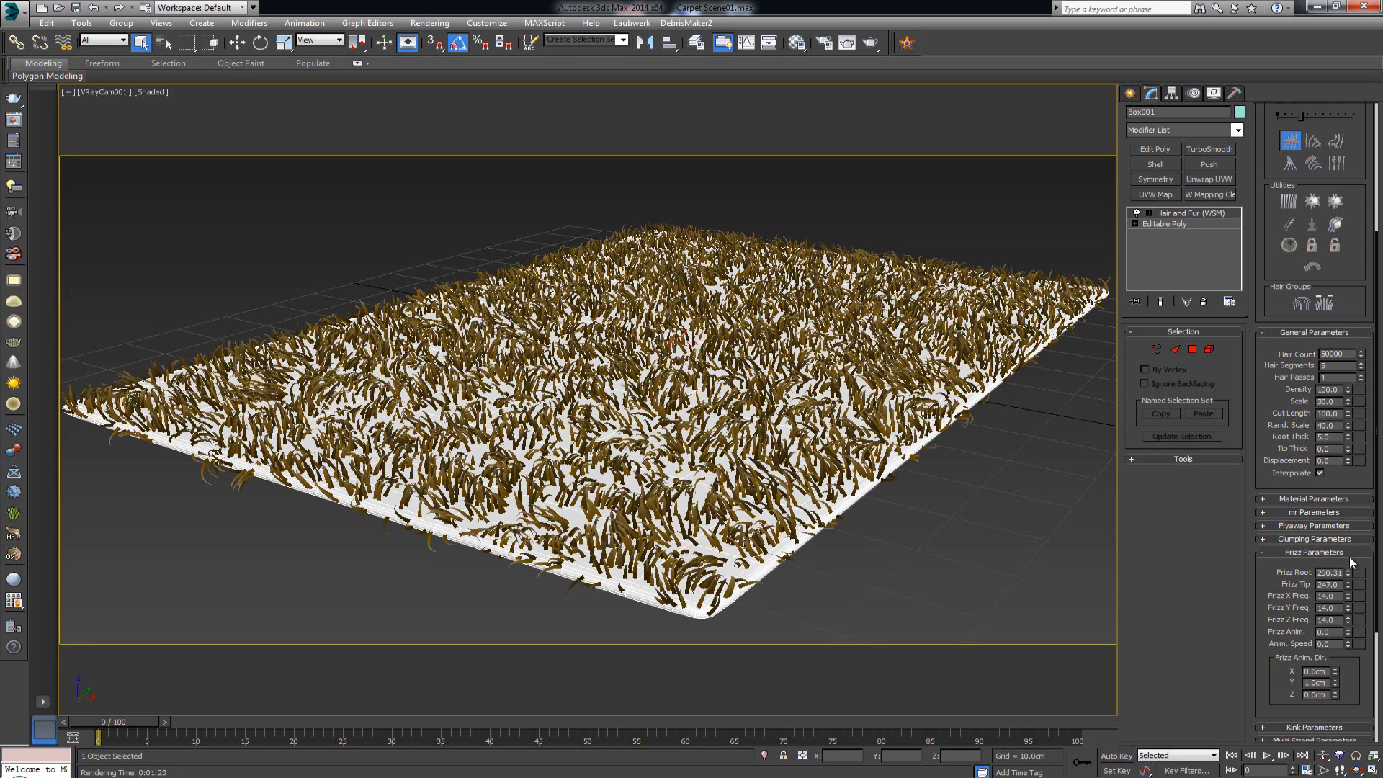
Step: Raise the hair's kink root in the Kink Parameters
click(1350, 555)
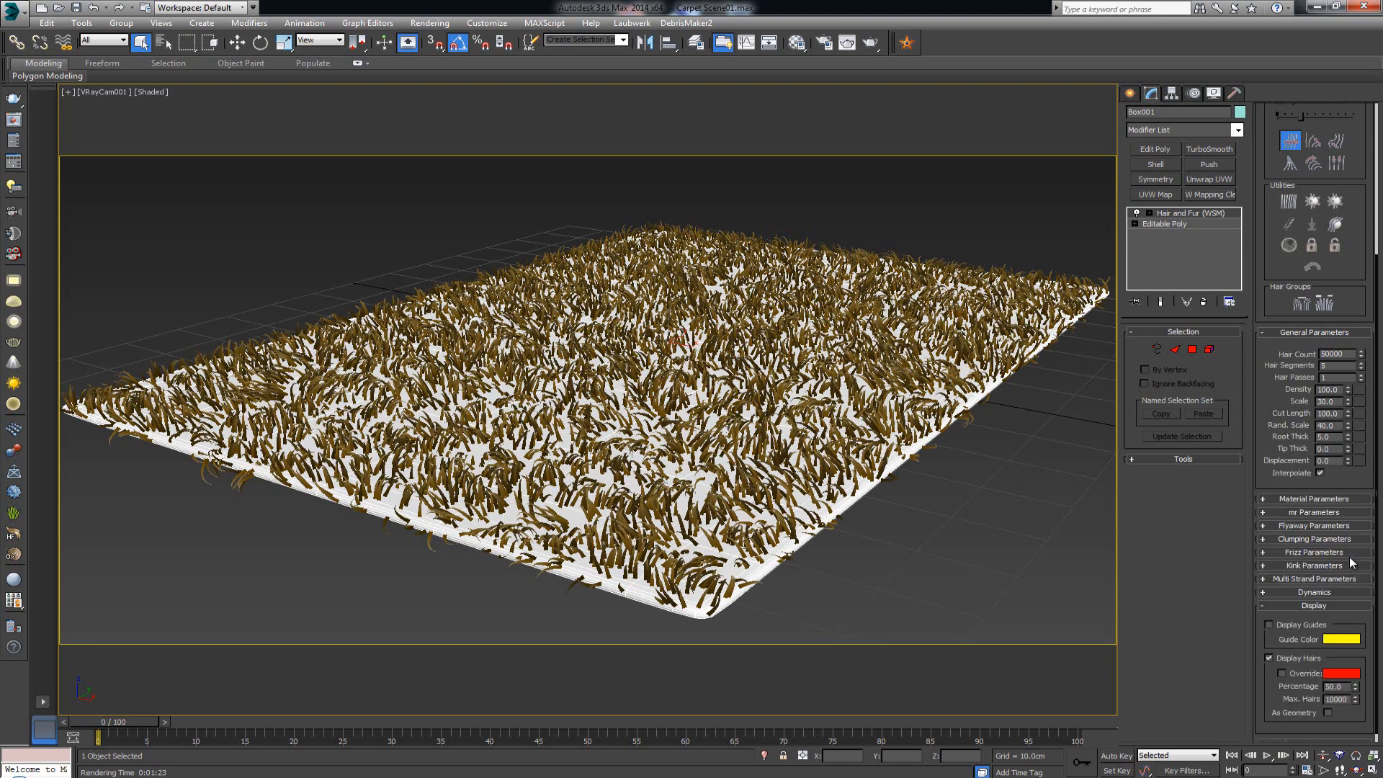
click(1349, 562)
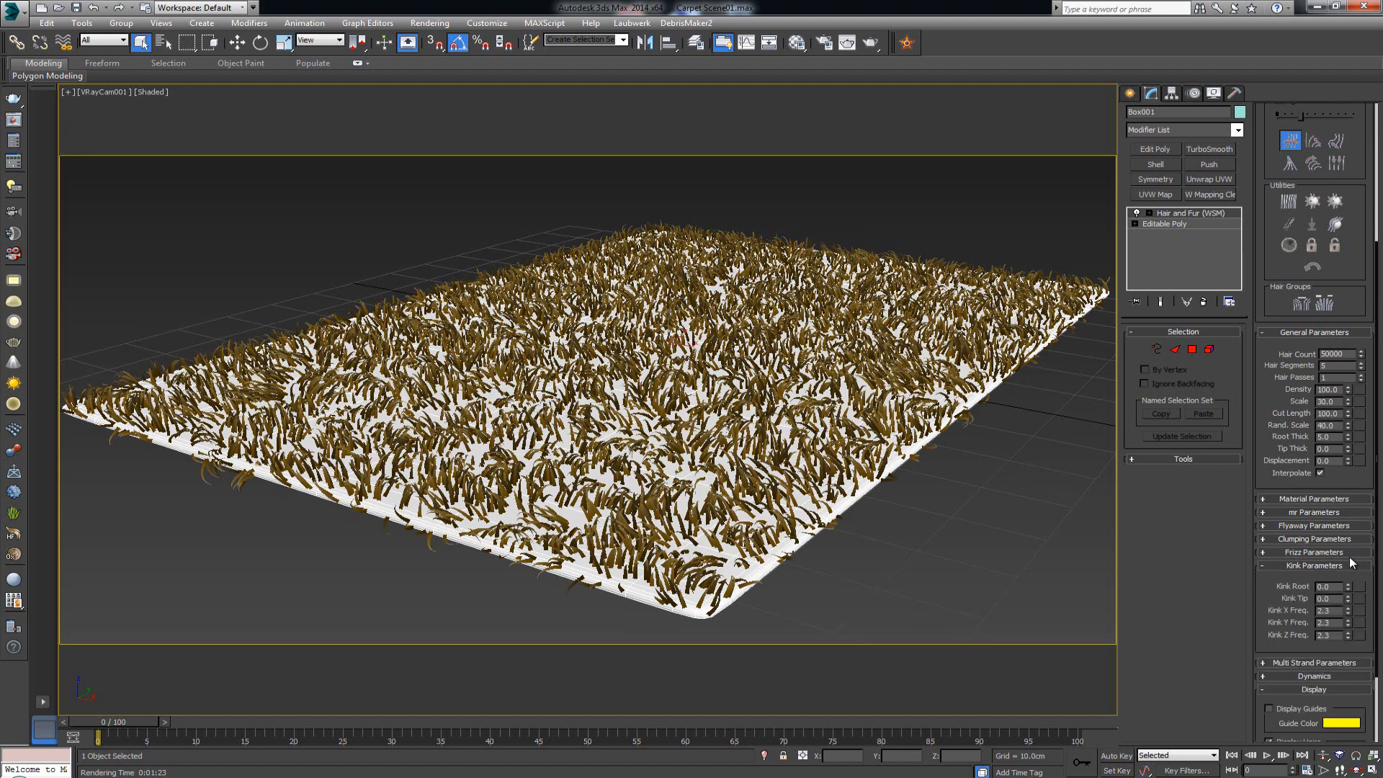
mouse_move(1348, 586)
mouse_down()
mouse_move(1347, 569)
mouse_move(1347, 585)
mouse_up()
scroll(1350, 556, up, 5)
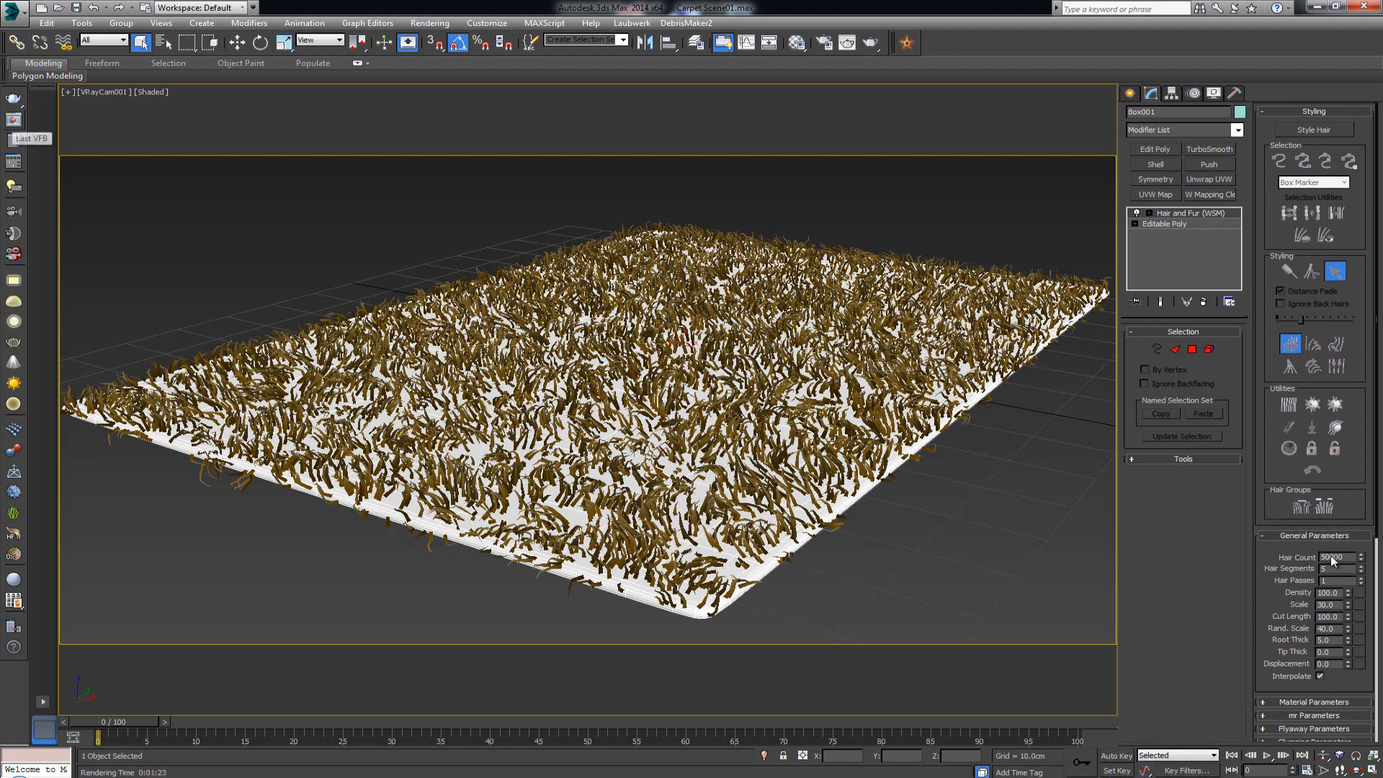
Step: Render the camera view of the kinked carpet and compare the result with the Rug_04 and Rug_06 reference photos
click(14, 120)
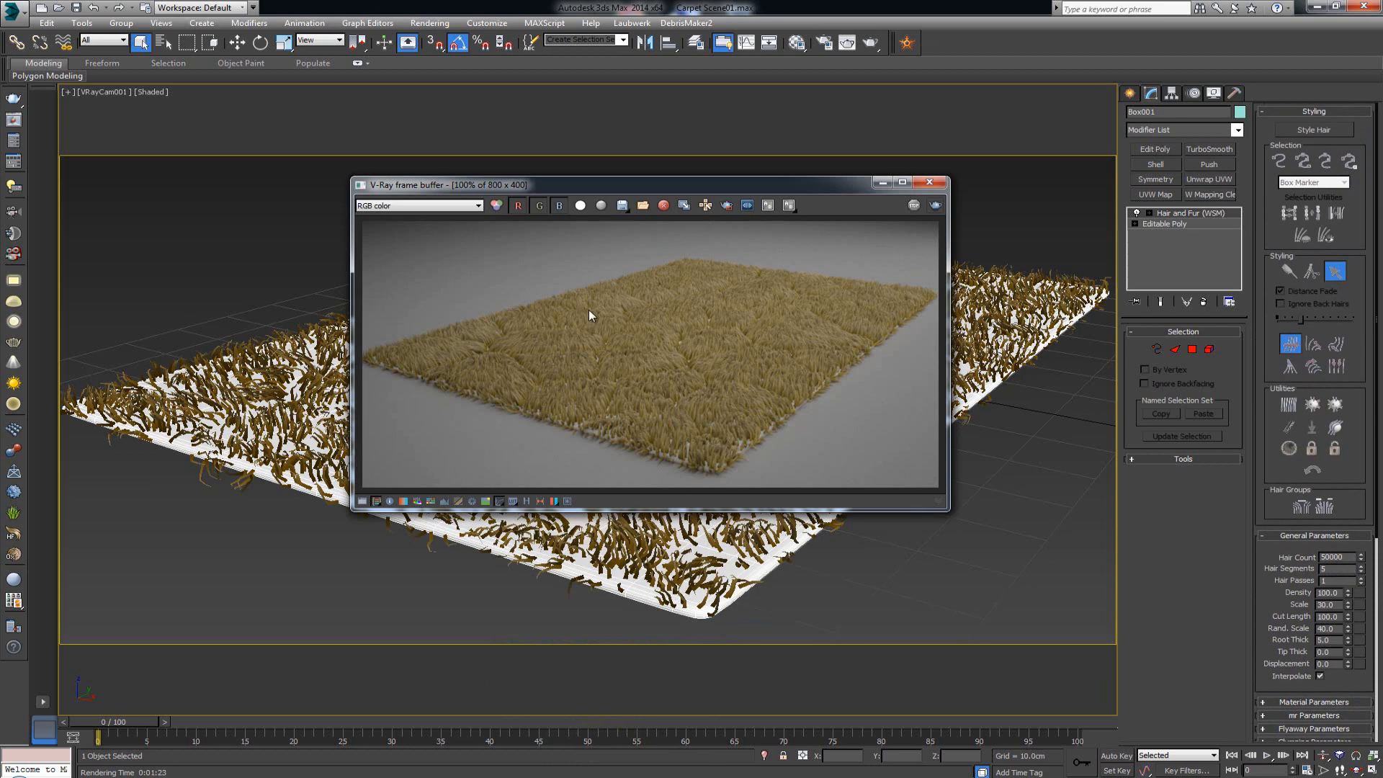
key(shift+q)
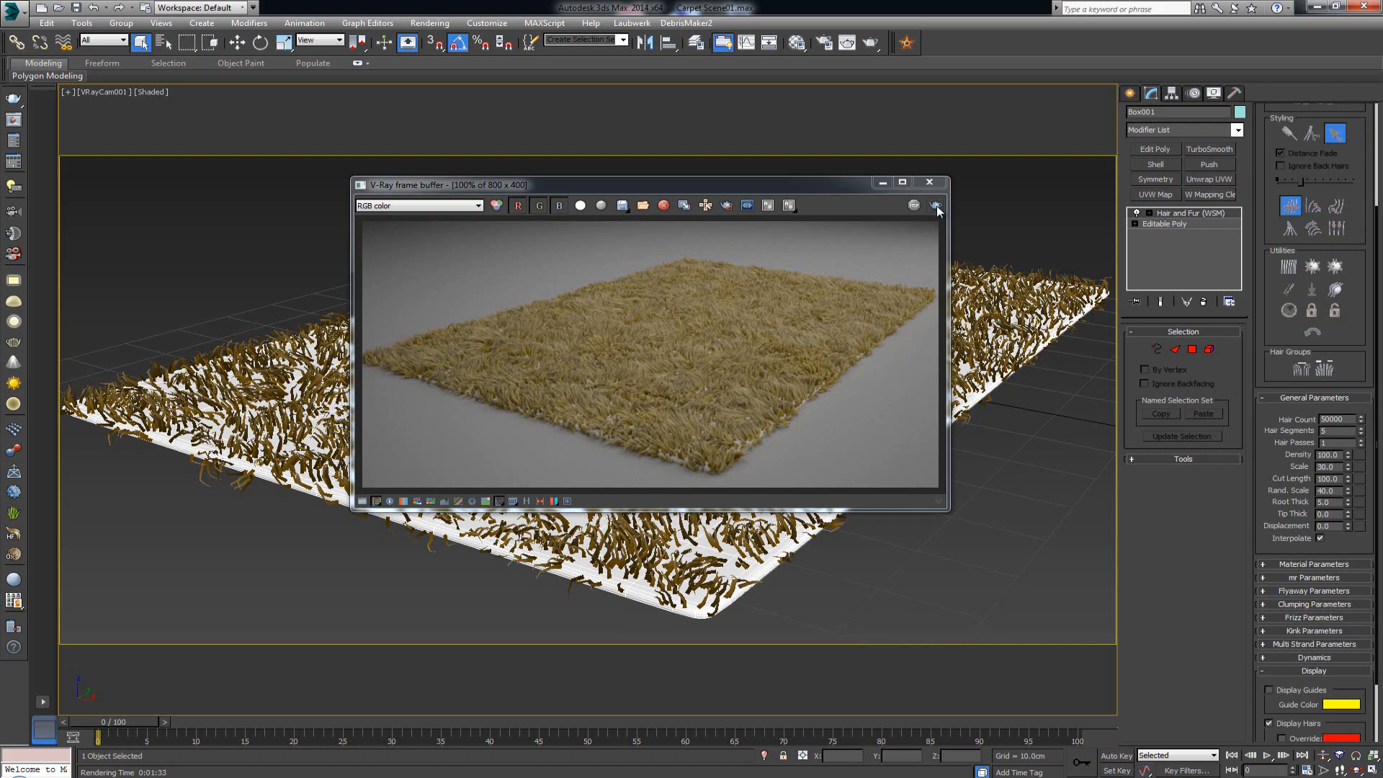
key(alt+Tab)
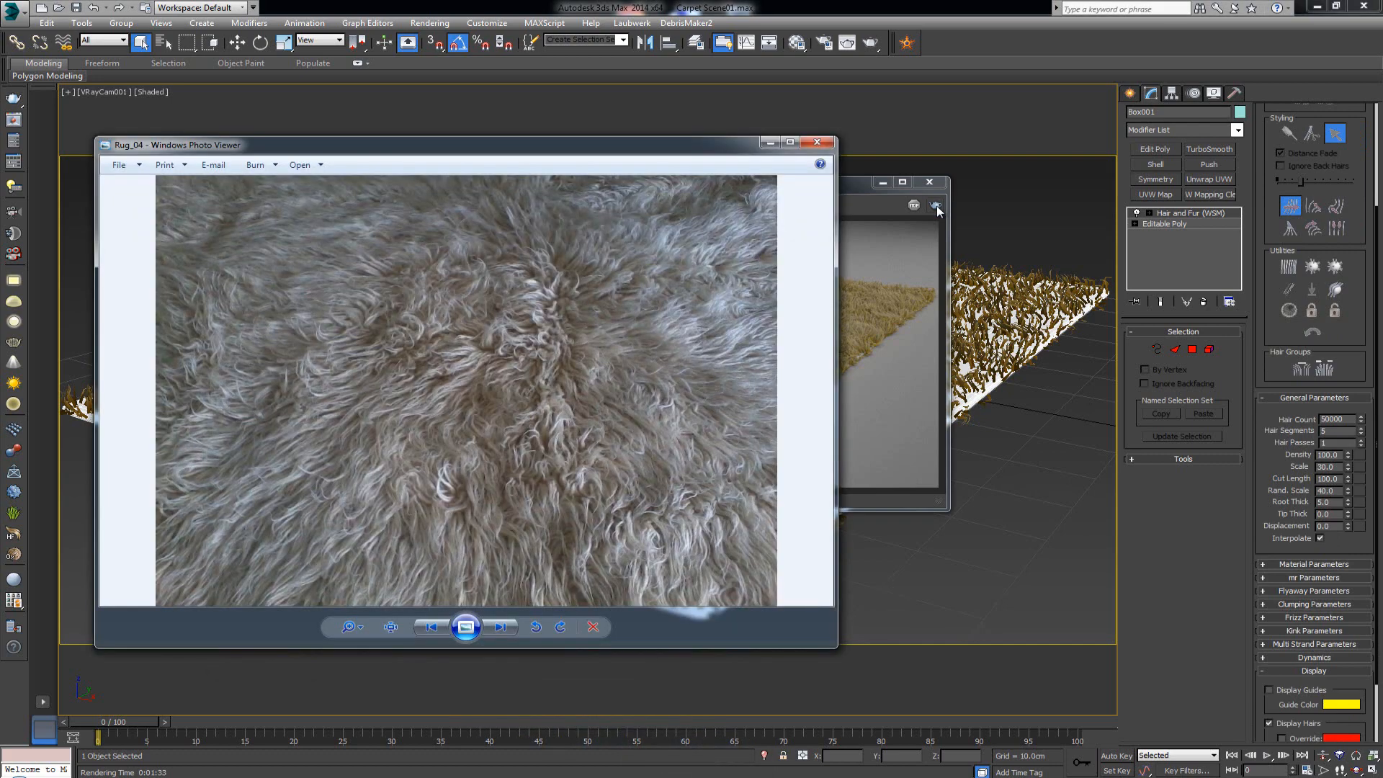
key(alt+Tab)
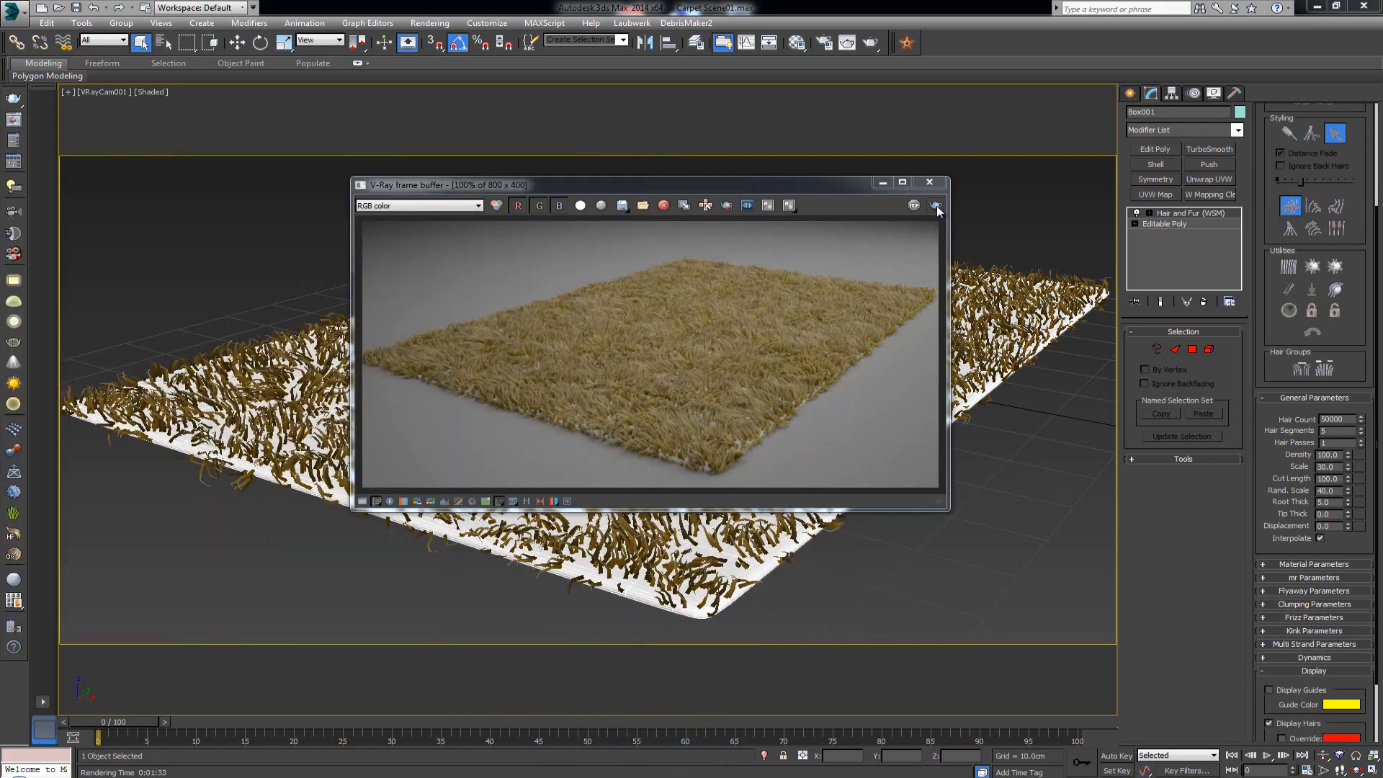
key(alt+Tab)
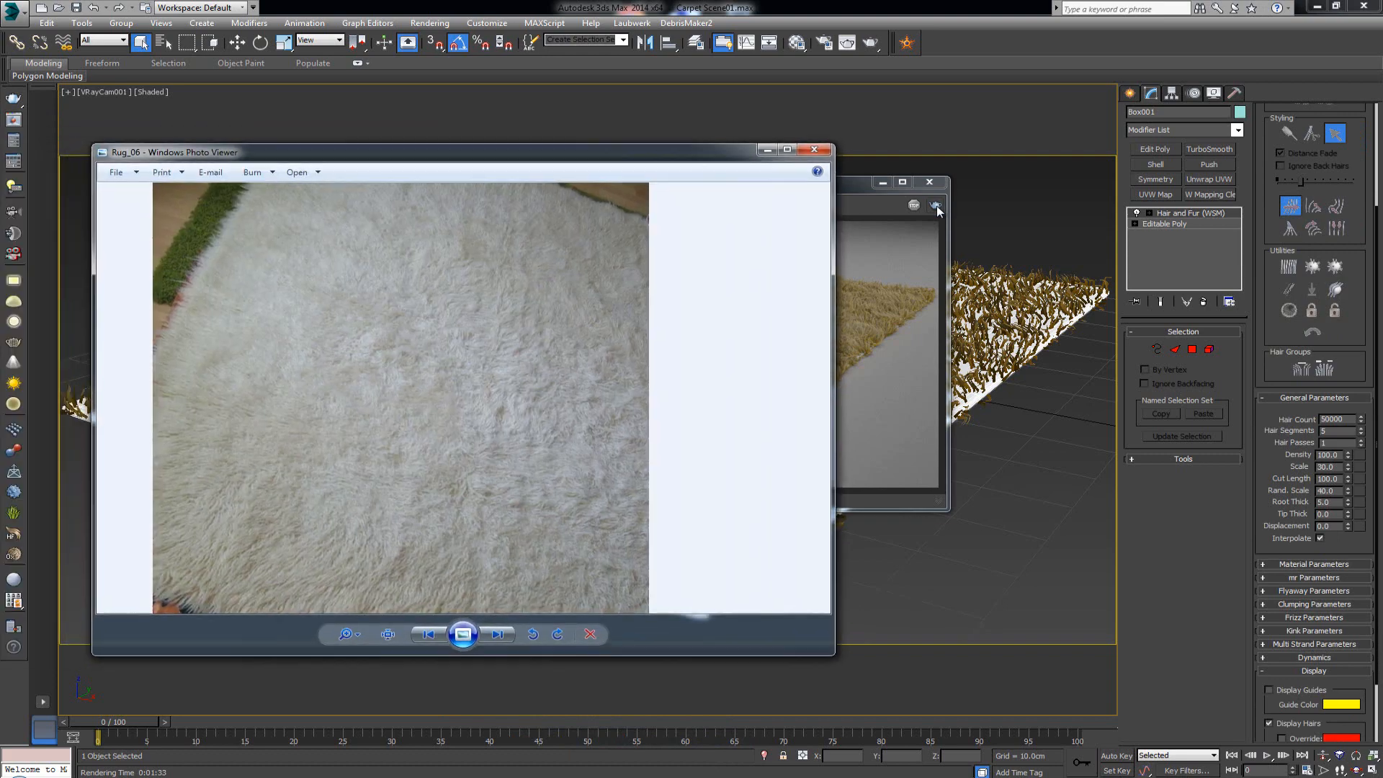
key(alt+Tab)
key(alt+Tab)
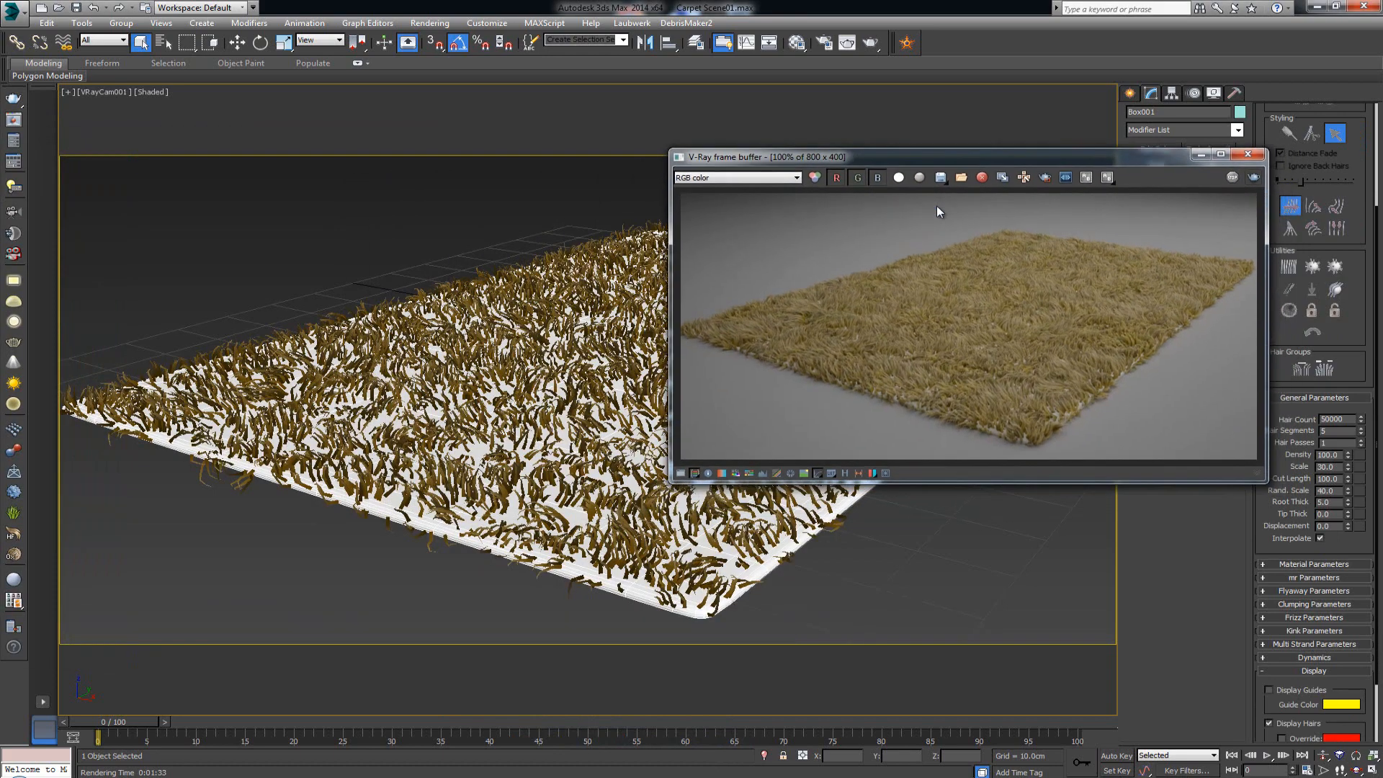
key(alt+Tab)
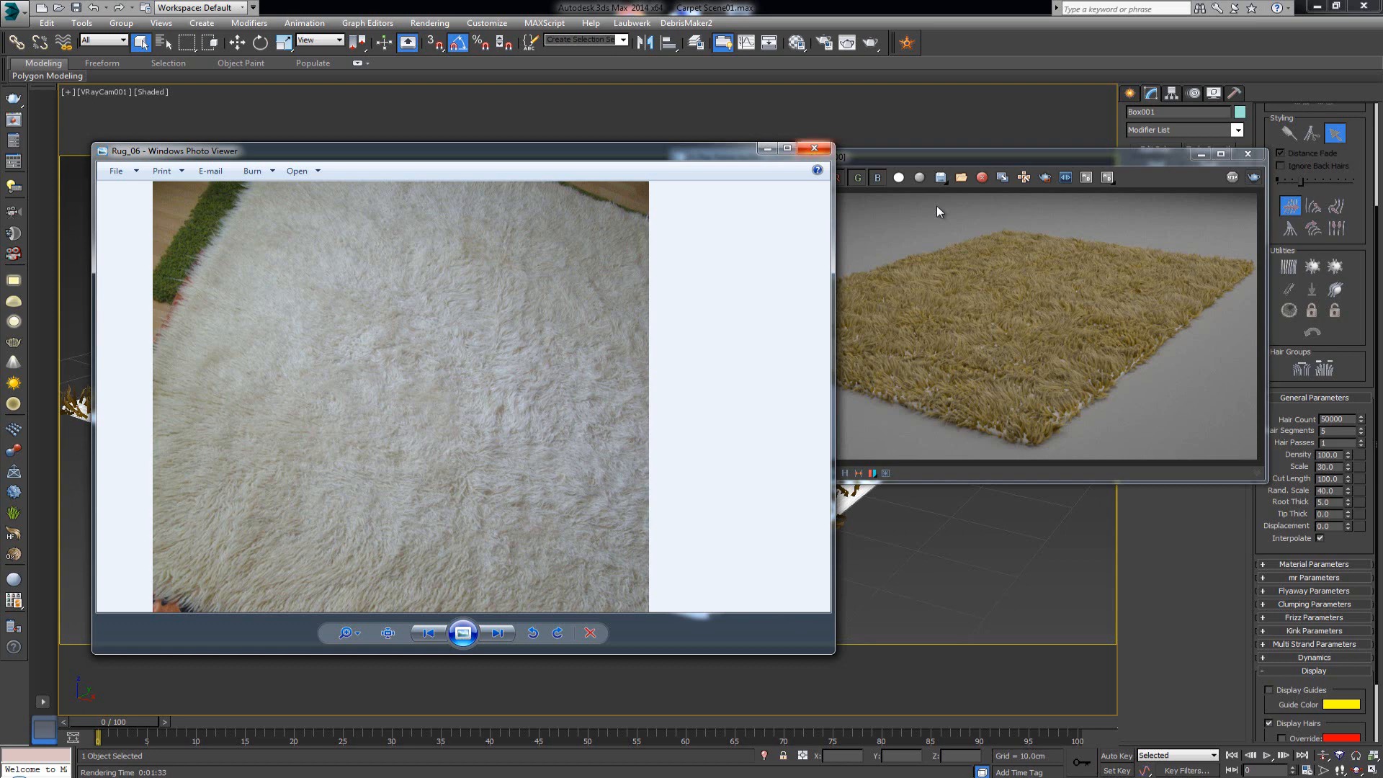
key(alt+Tab)
mouse_move(792, 156)
mouse_down()
mouse_move(499, 154)
mouse_move(437, 170)
mouse_up()
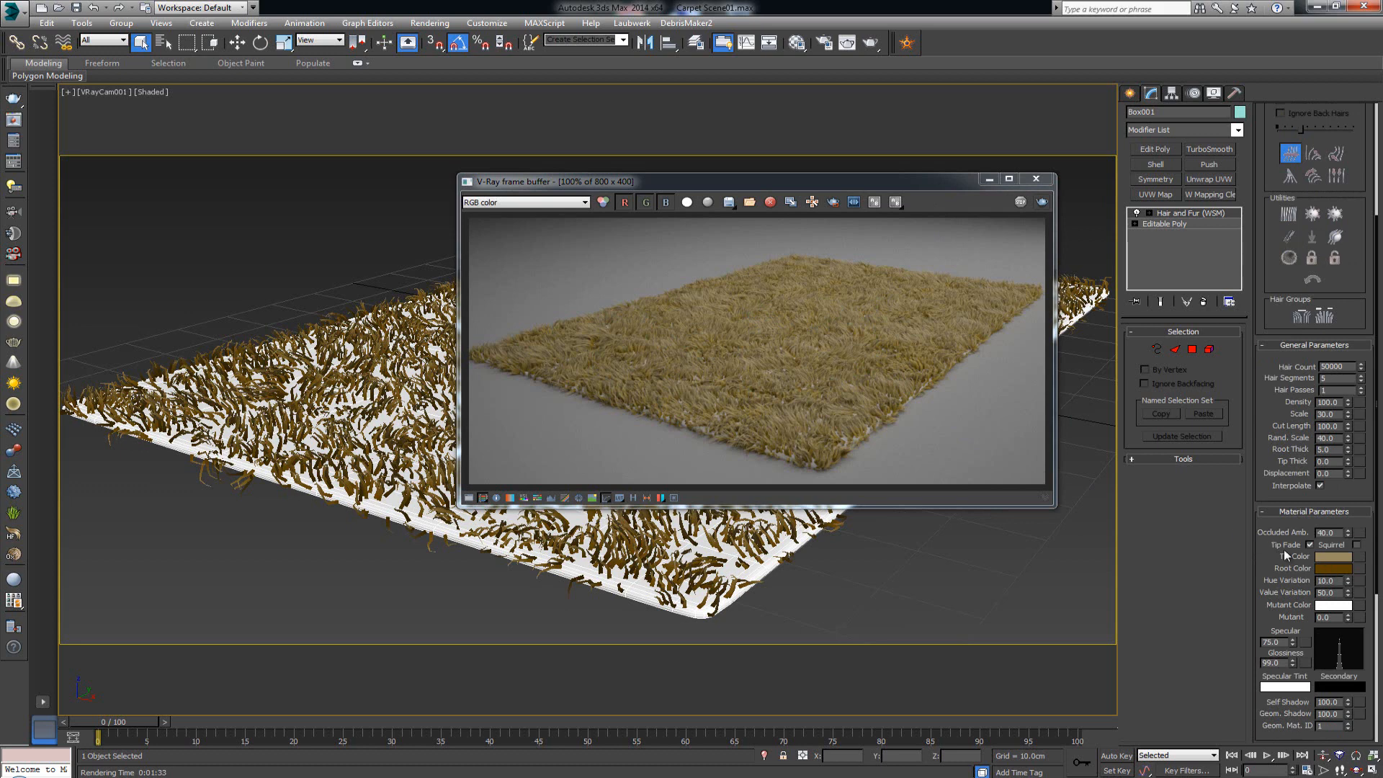
Step: Recolour the hair with a light beige root colour and an off-white tip colour of RGB 249, 248, 245
scroll(1340, 569, down, 3)
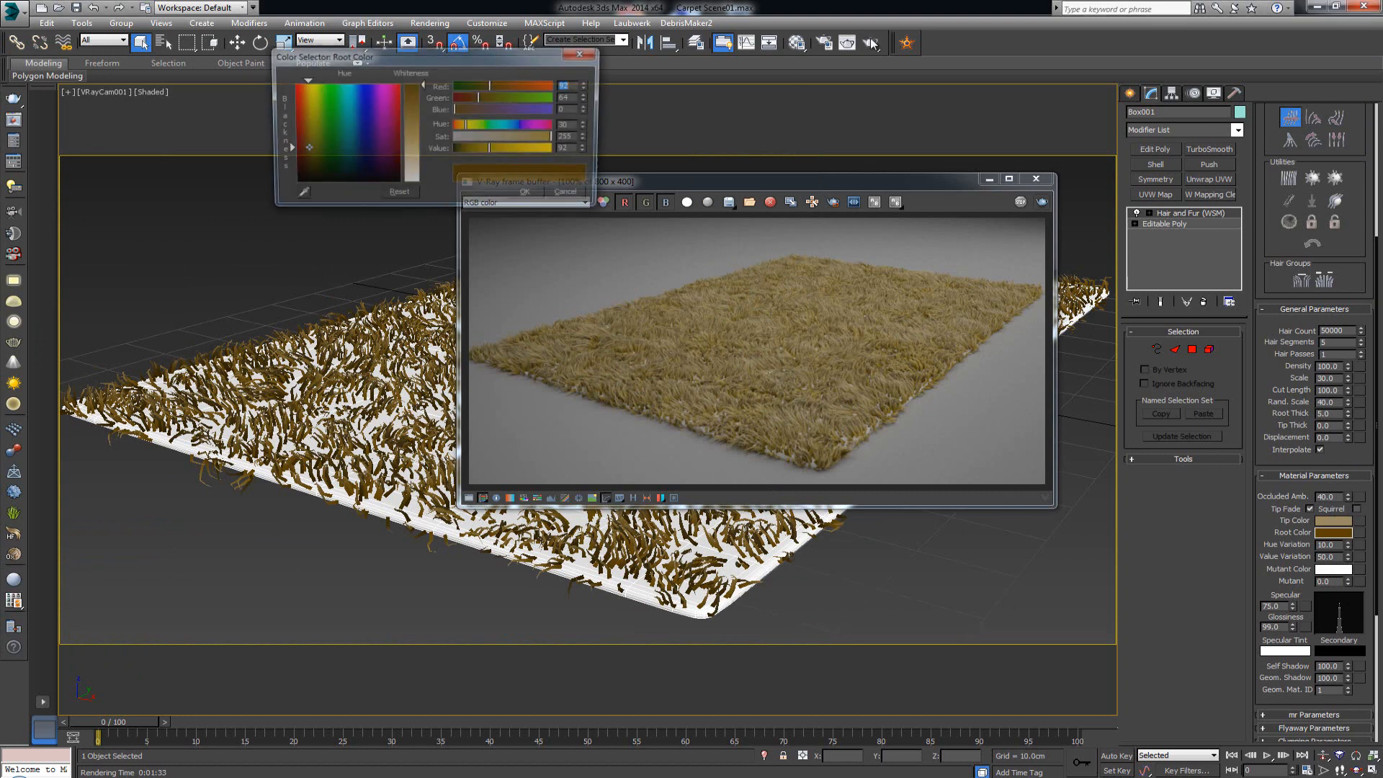
mouse_move(422, 85)
mouse_down()
mouse_move(422, 164)
mouse_move(423, 148)
mouse_up()
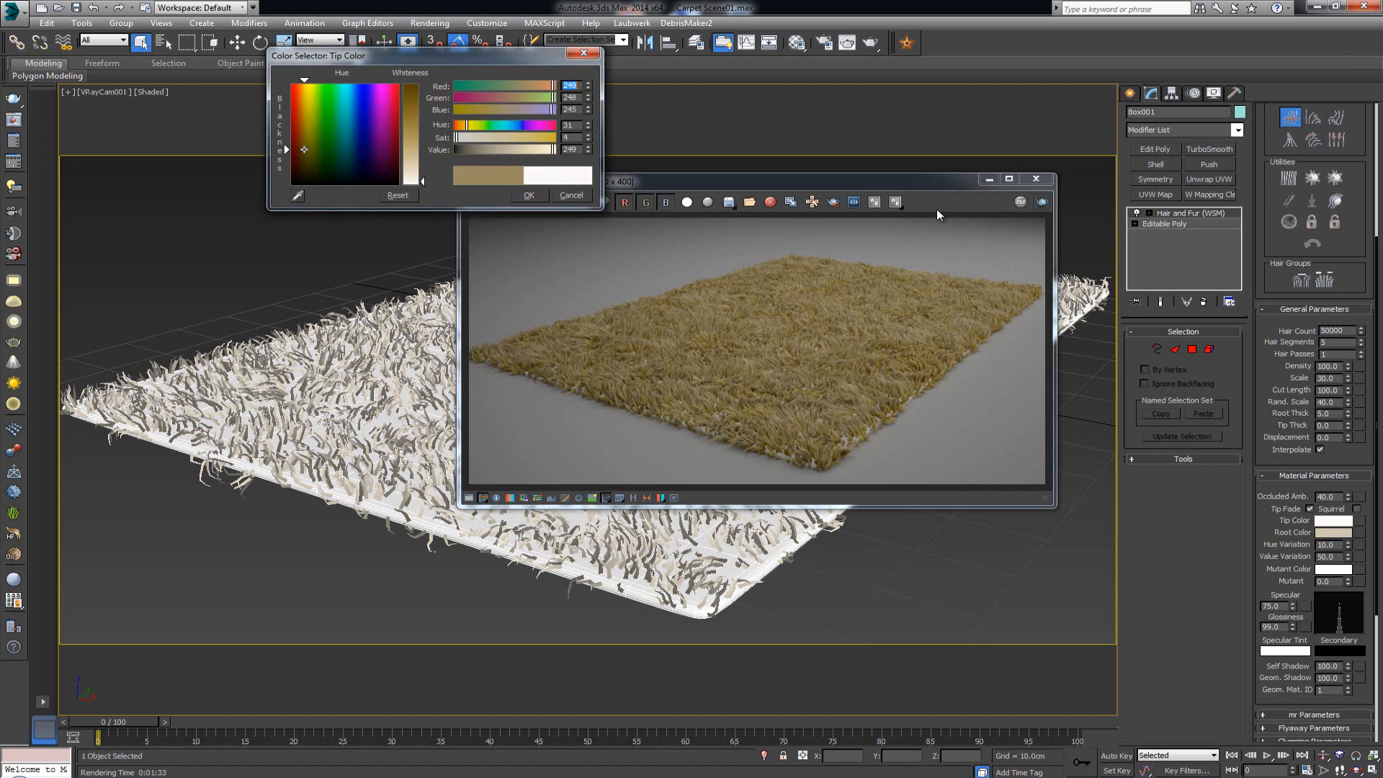
key(Return)
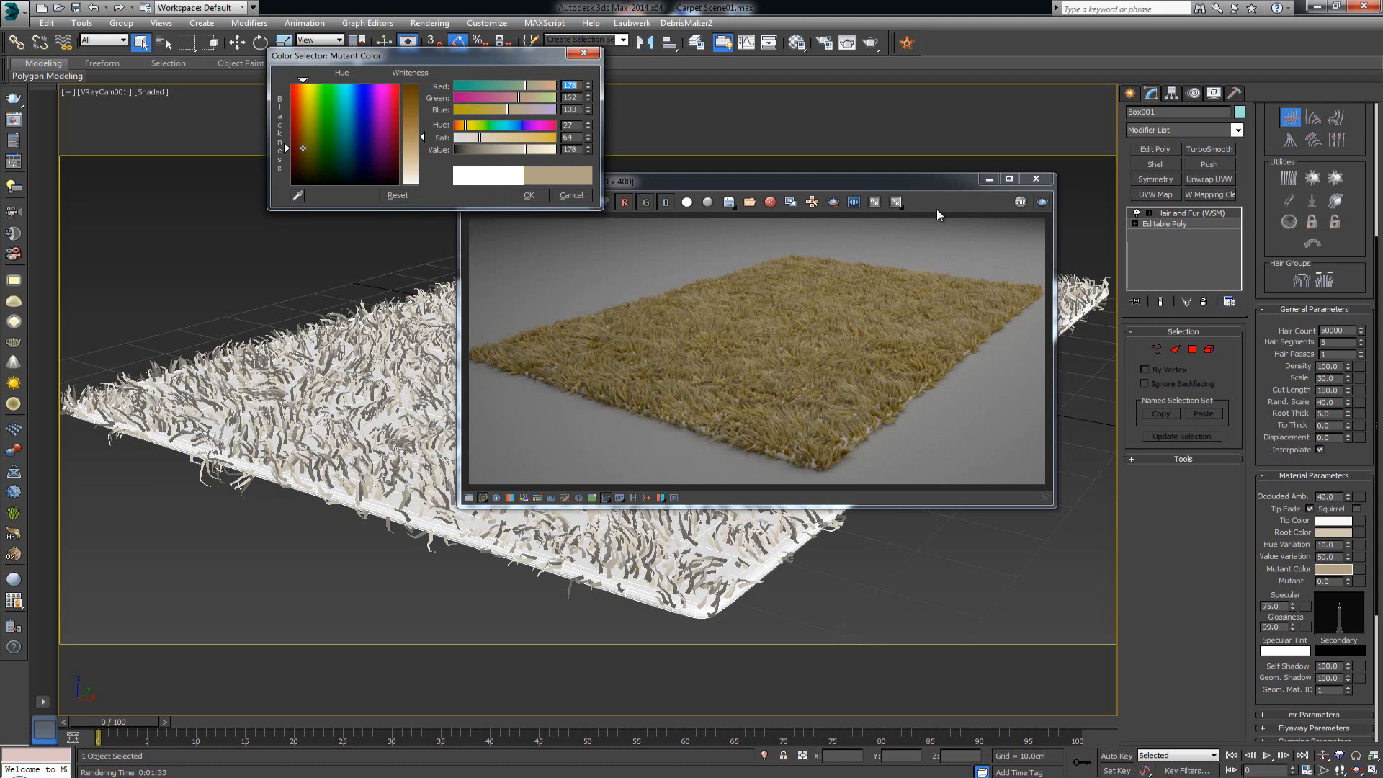
Step: Set the hair's mutant colour to beige, RGB 178, 162, 133, and the mutant amount to 5.0
key(Return)
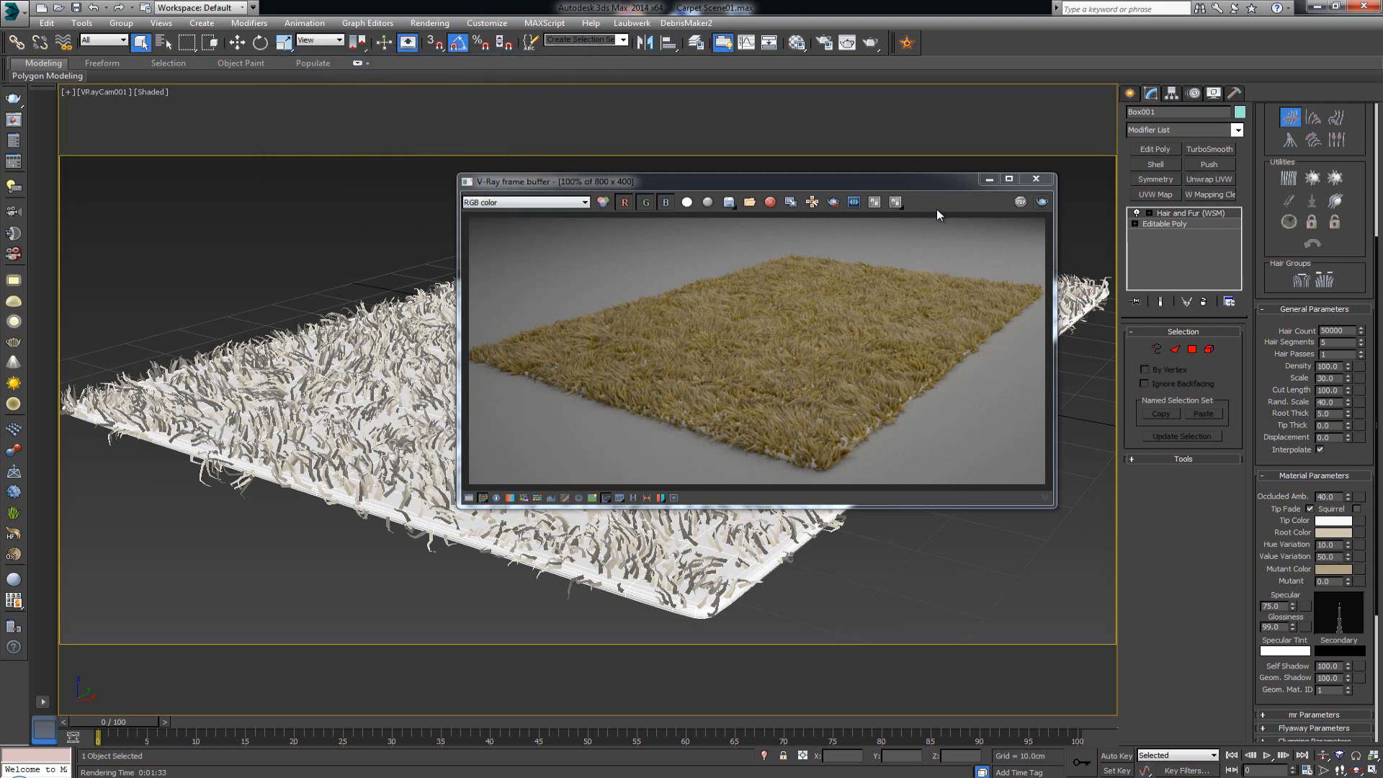
key(Tab)
text(5)
key(Return)
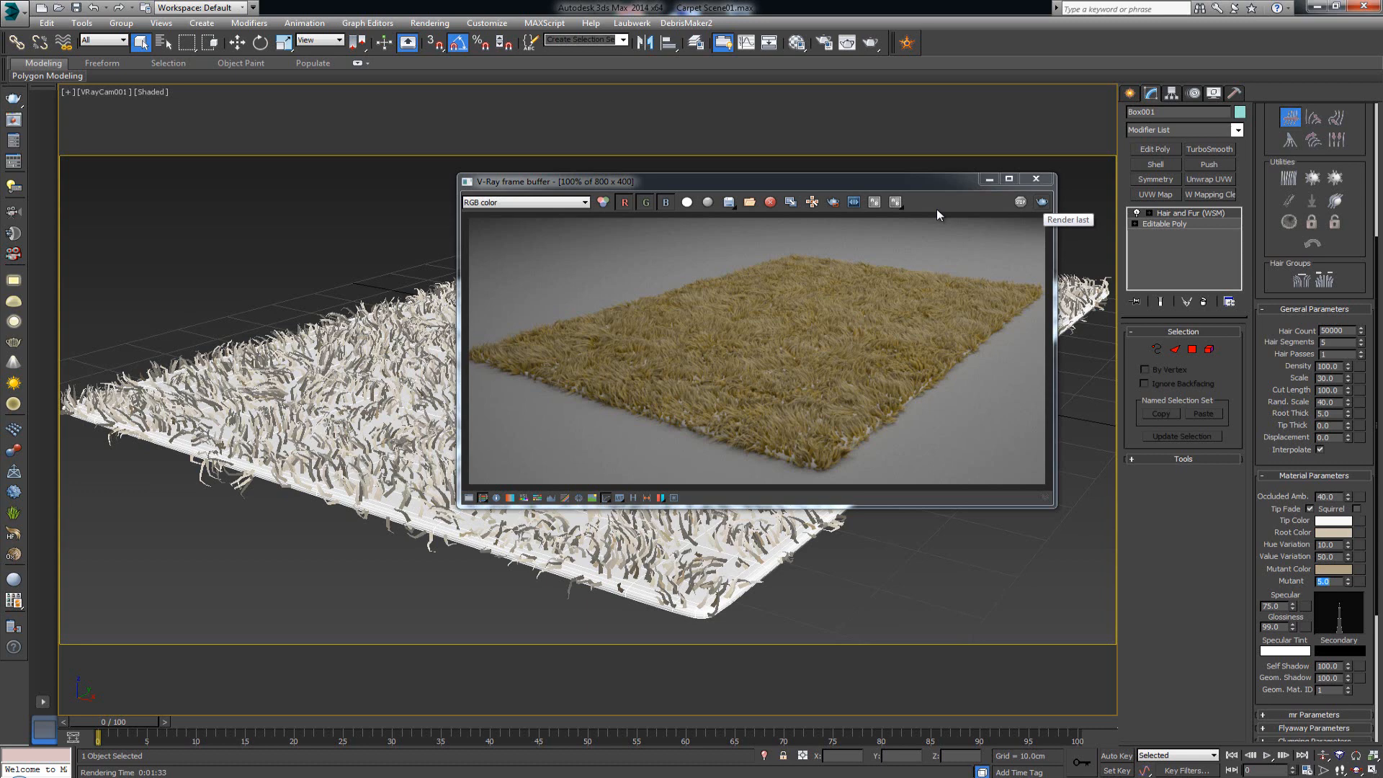
Step: Render the recoloured carpet, compare it with the Rug_04 reference photo and close the frame buffer
drag(792, 181, 641, 176)
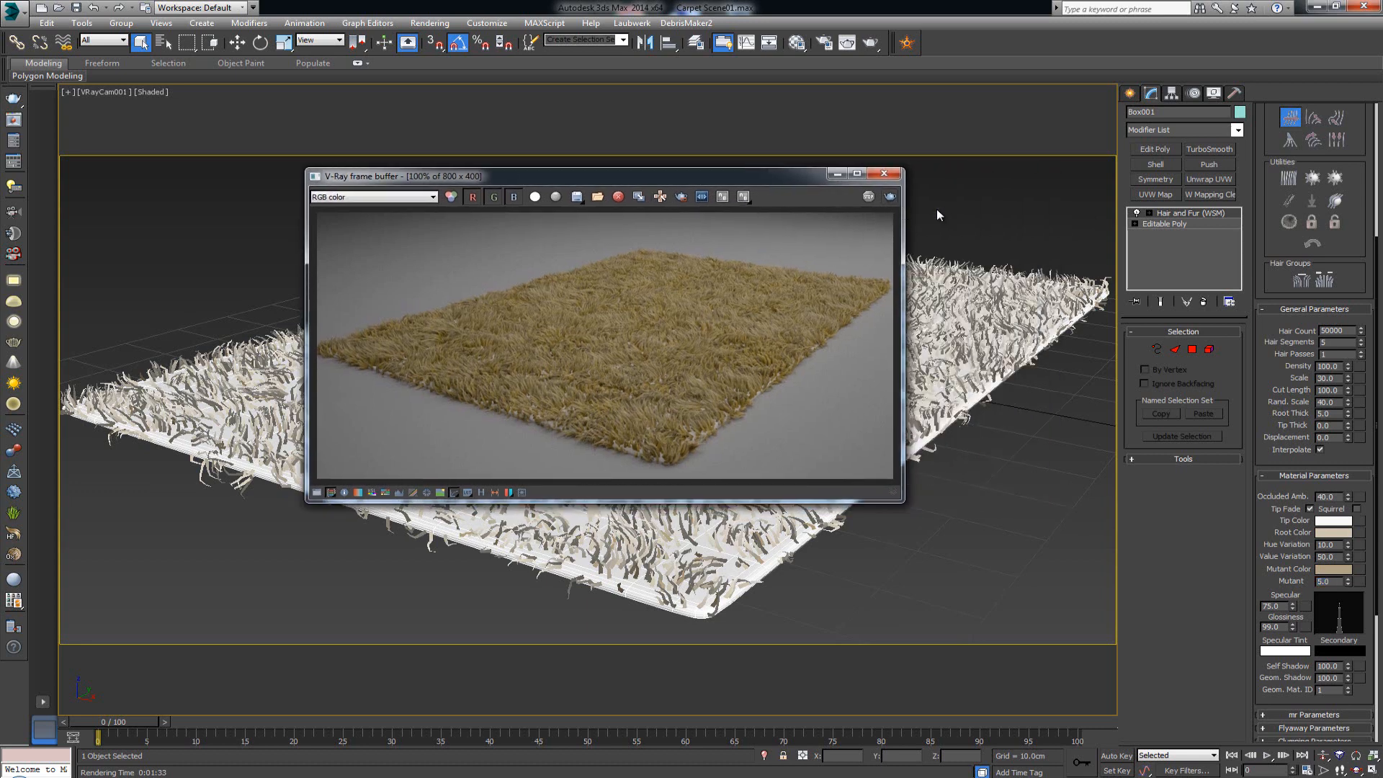
click(890, 196)
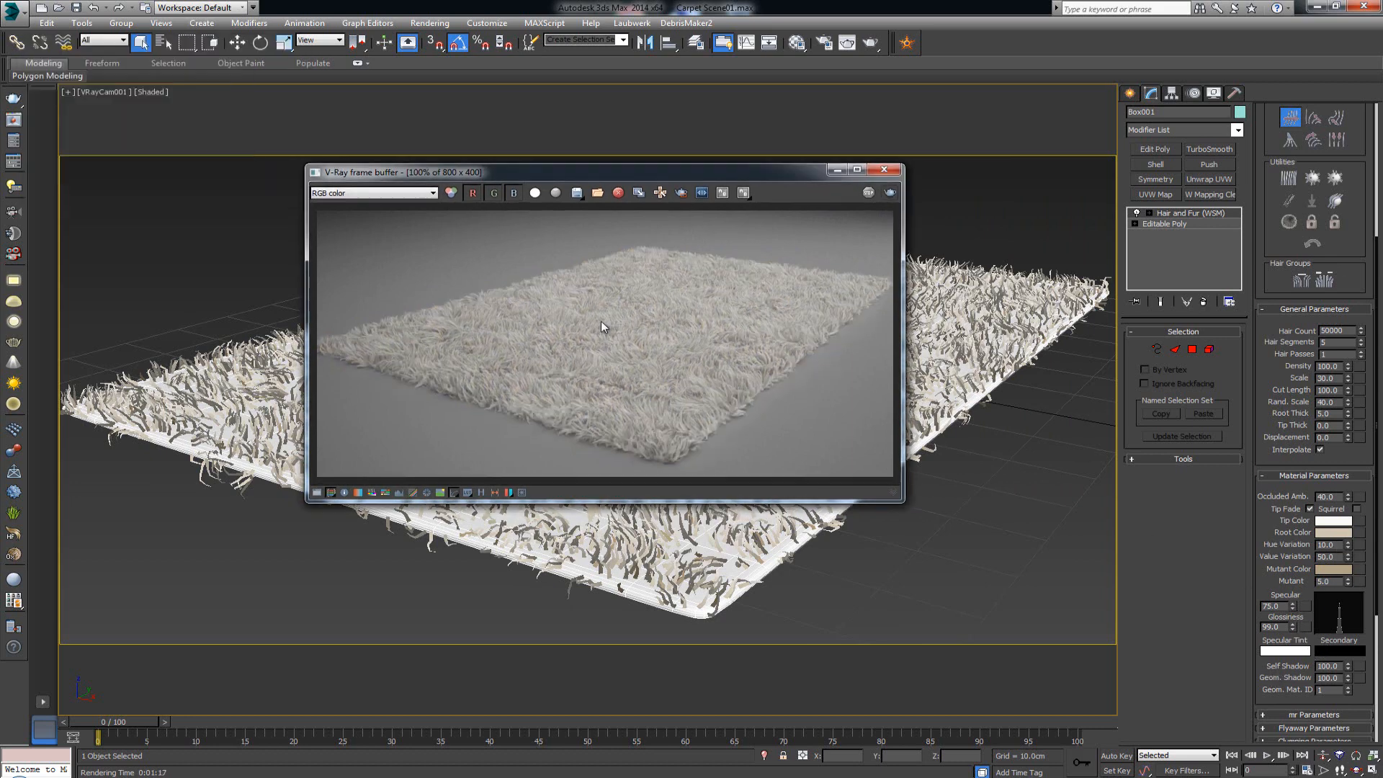
drag(530, 174, 789, 154)
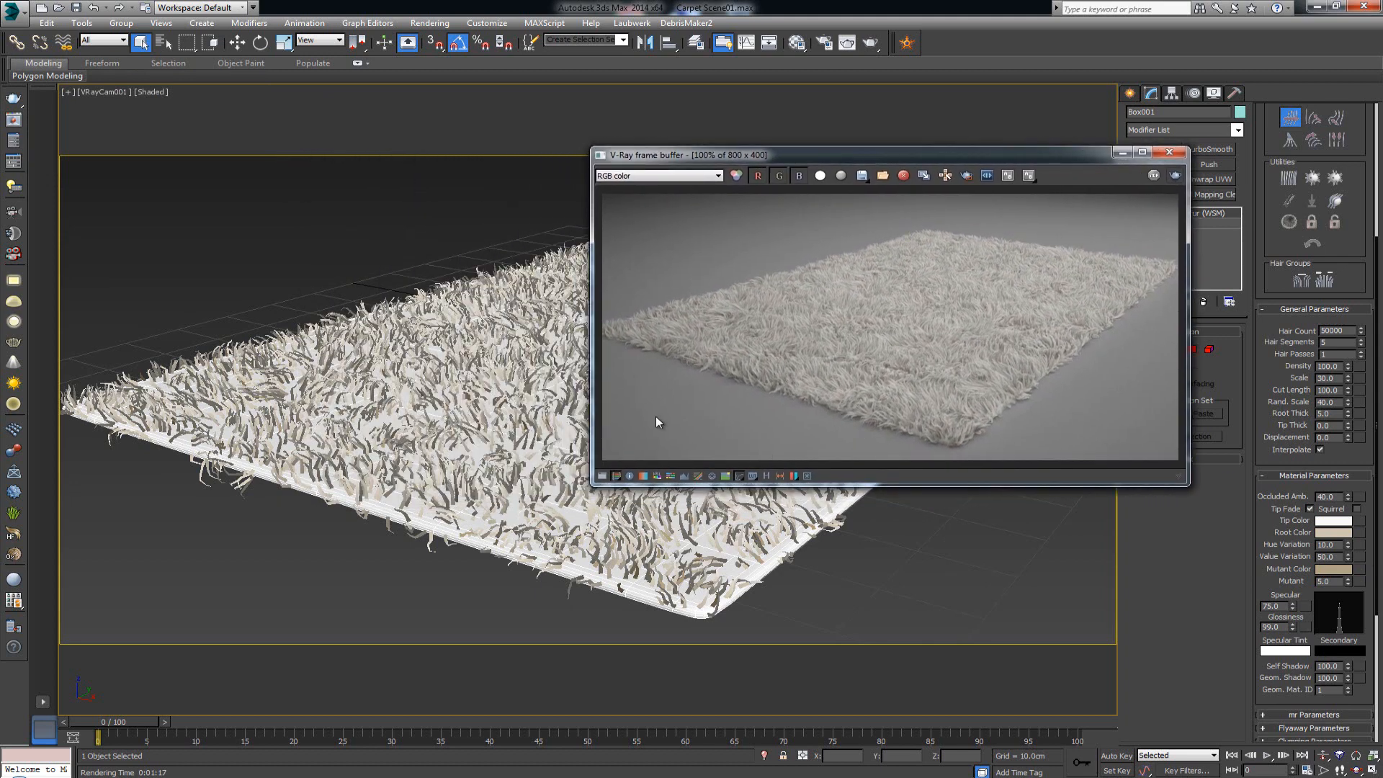
drag(144, 124, 393, 198)
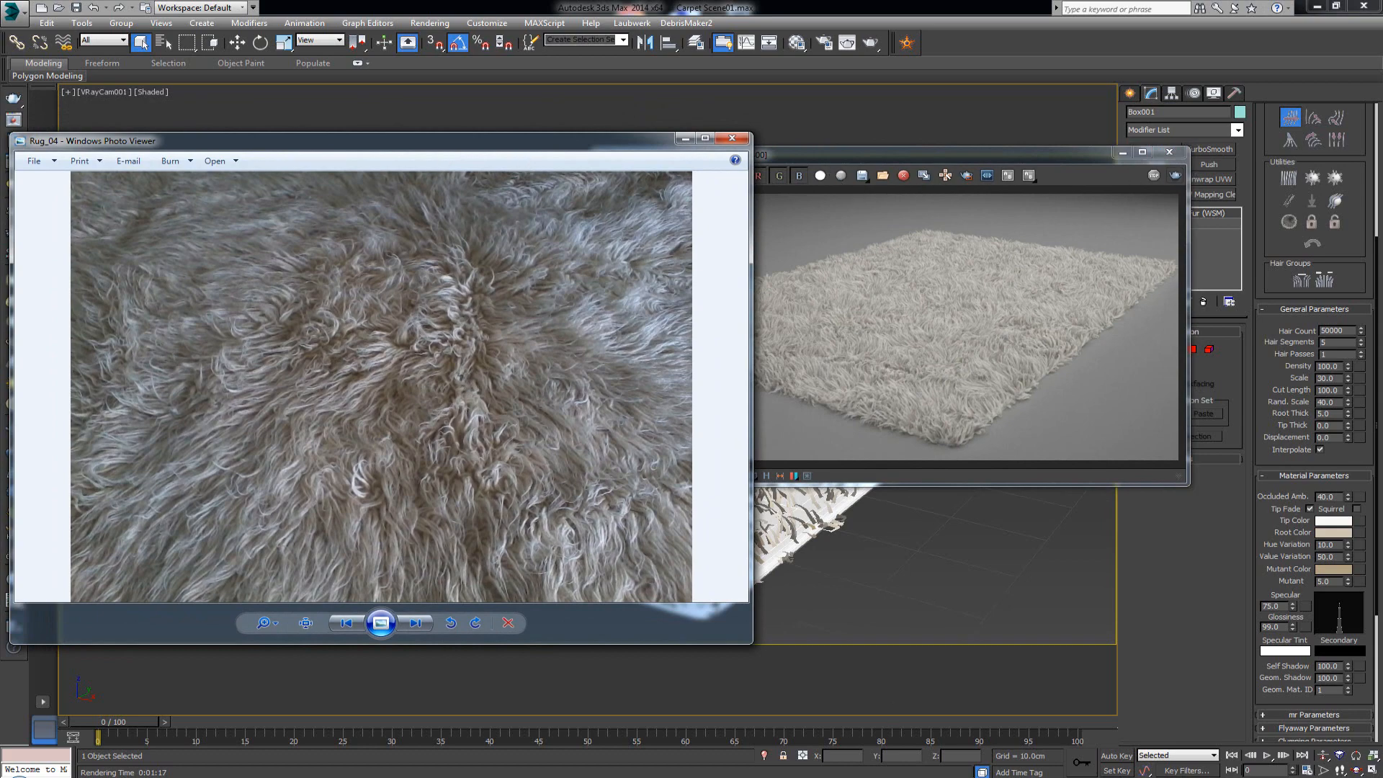
key(alt+Tab)
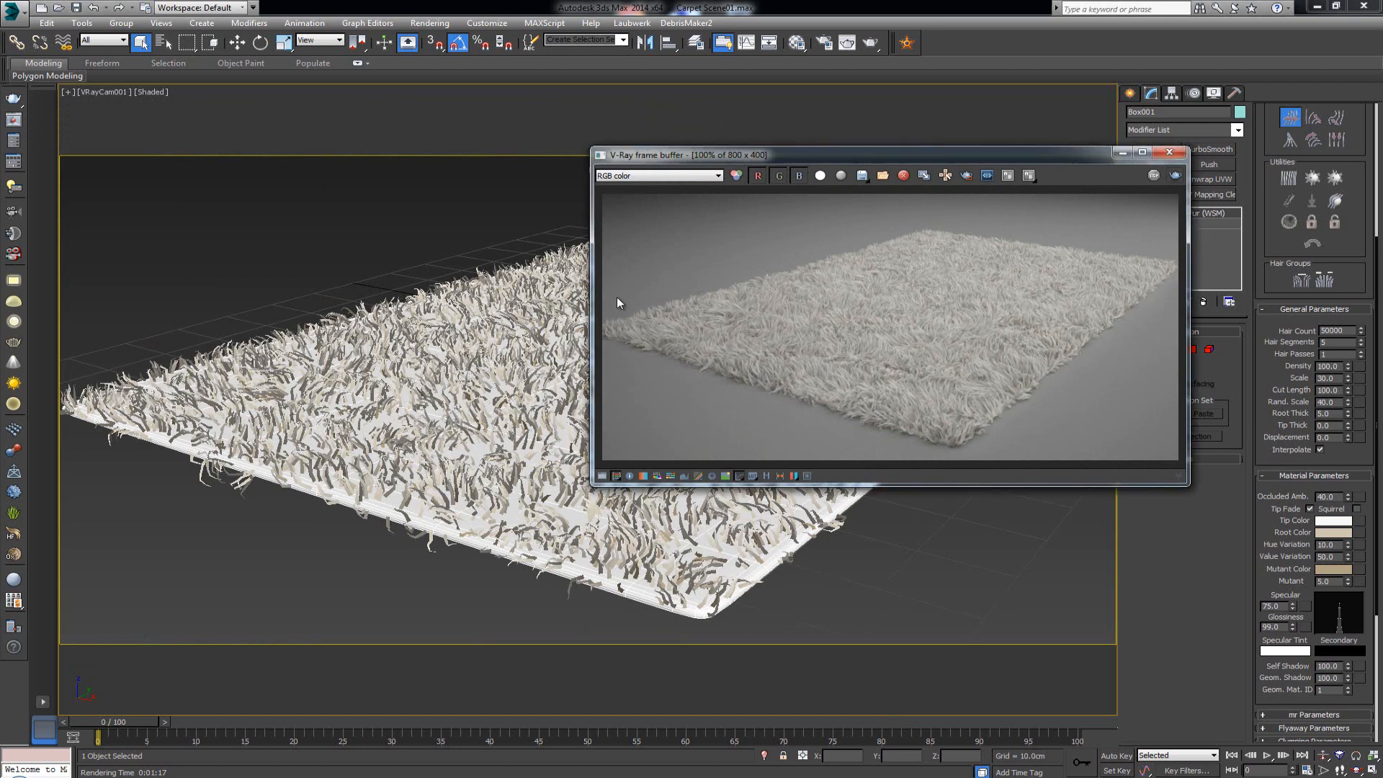
drag(634, 154, 258, 195)
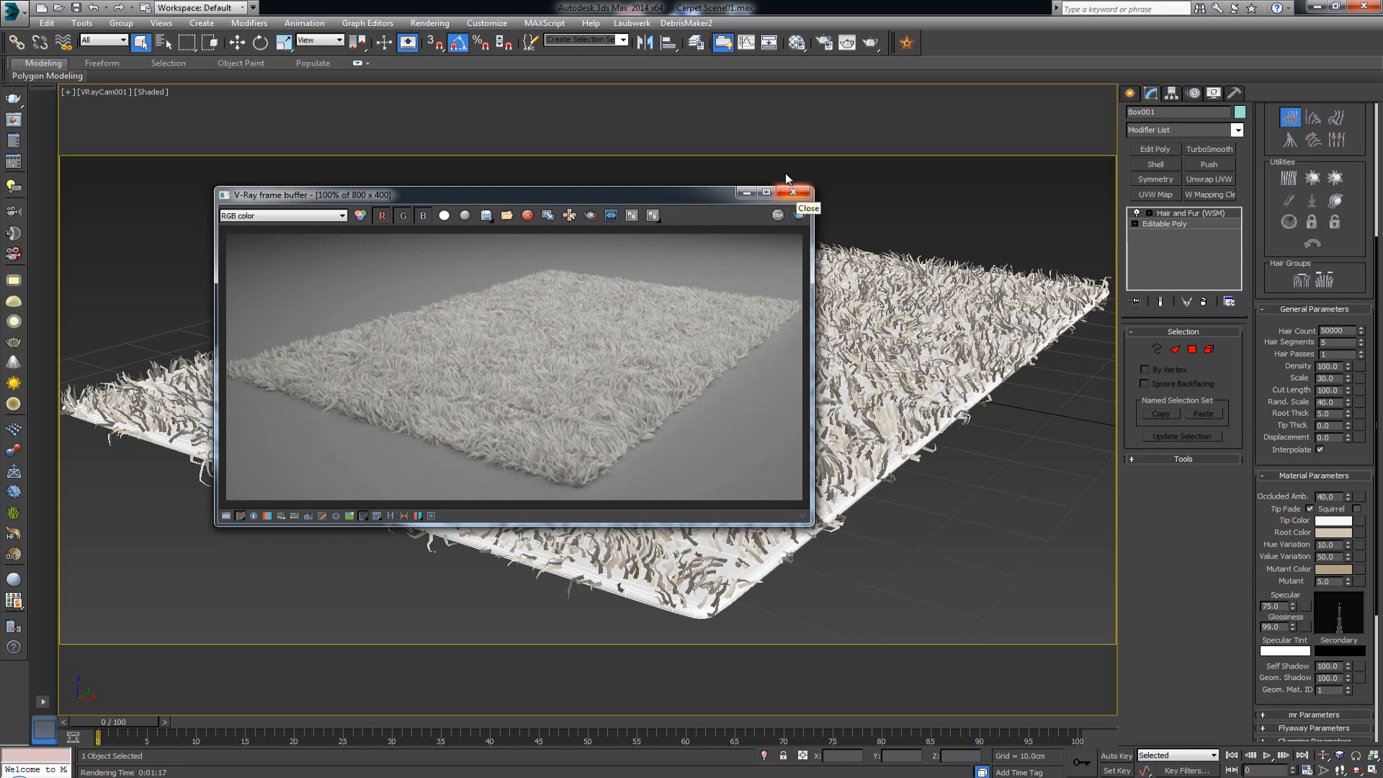
click(792, 192)
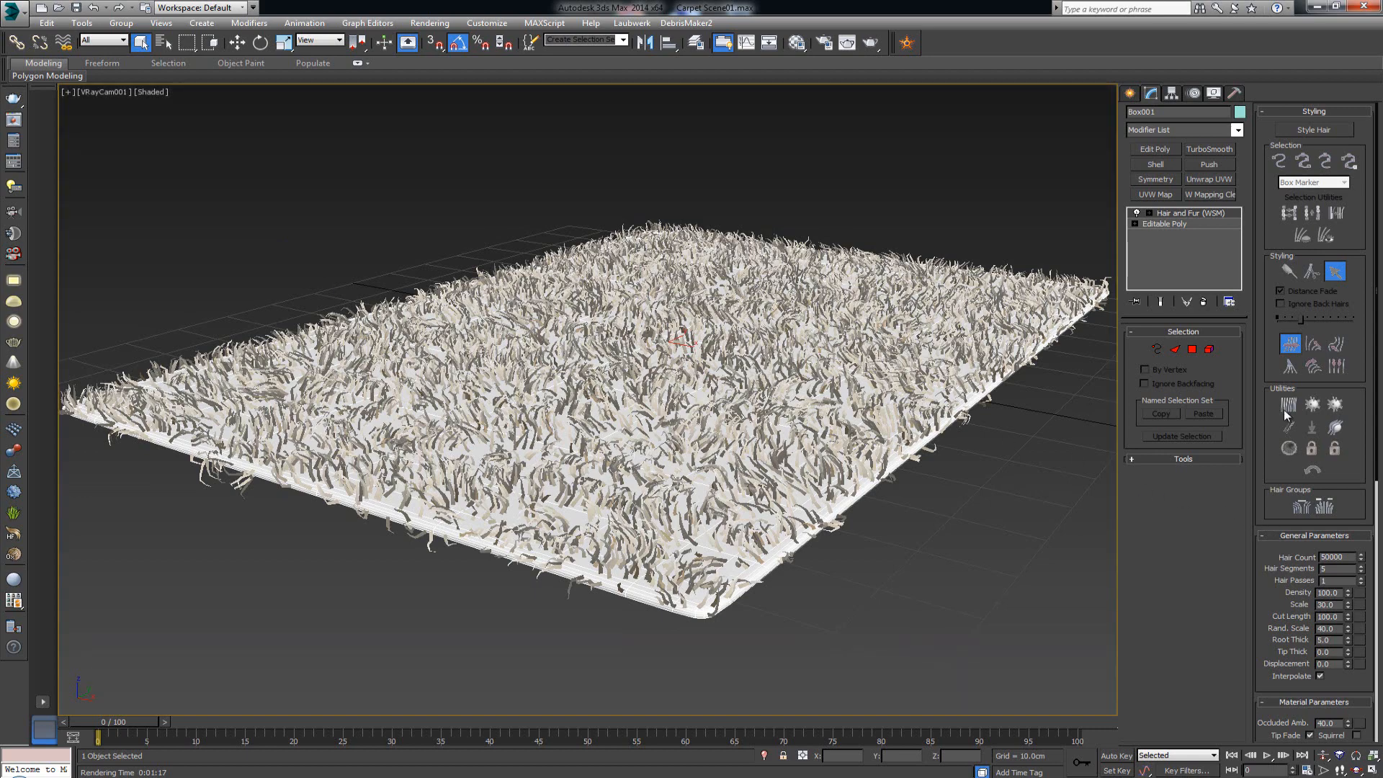
Step: Switch to an angled perspective view of the whole carpet and hide the scene's lights and cameras
key(p)
scroll(837, 330, down, 5)
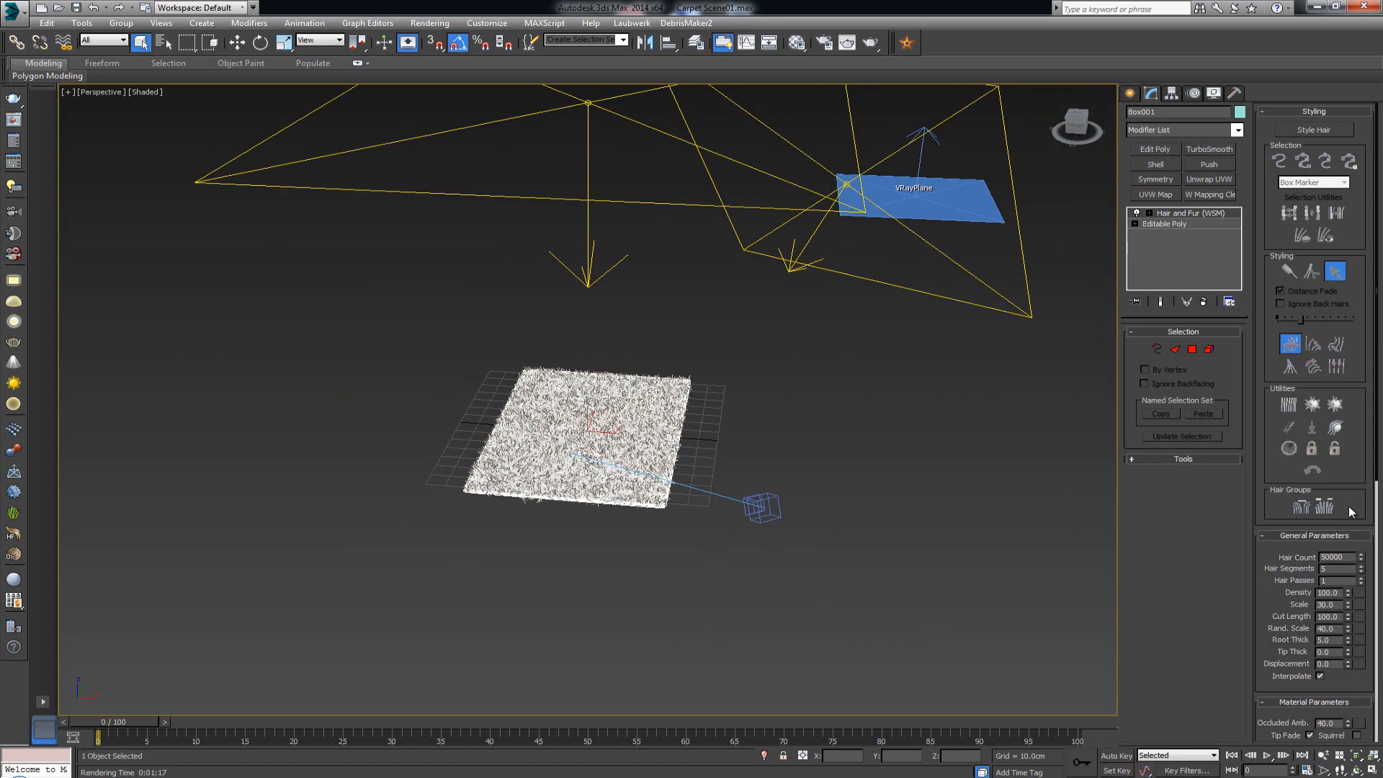
key(shift+l)
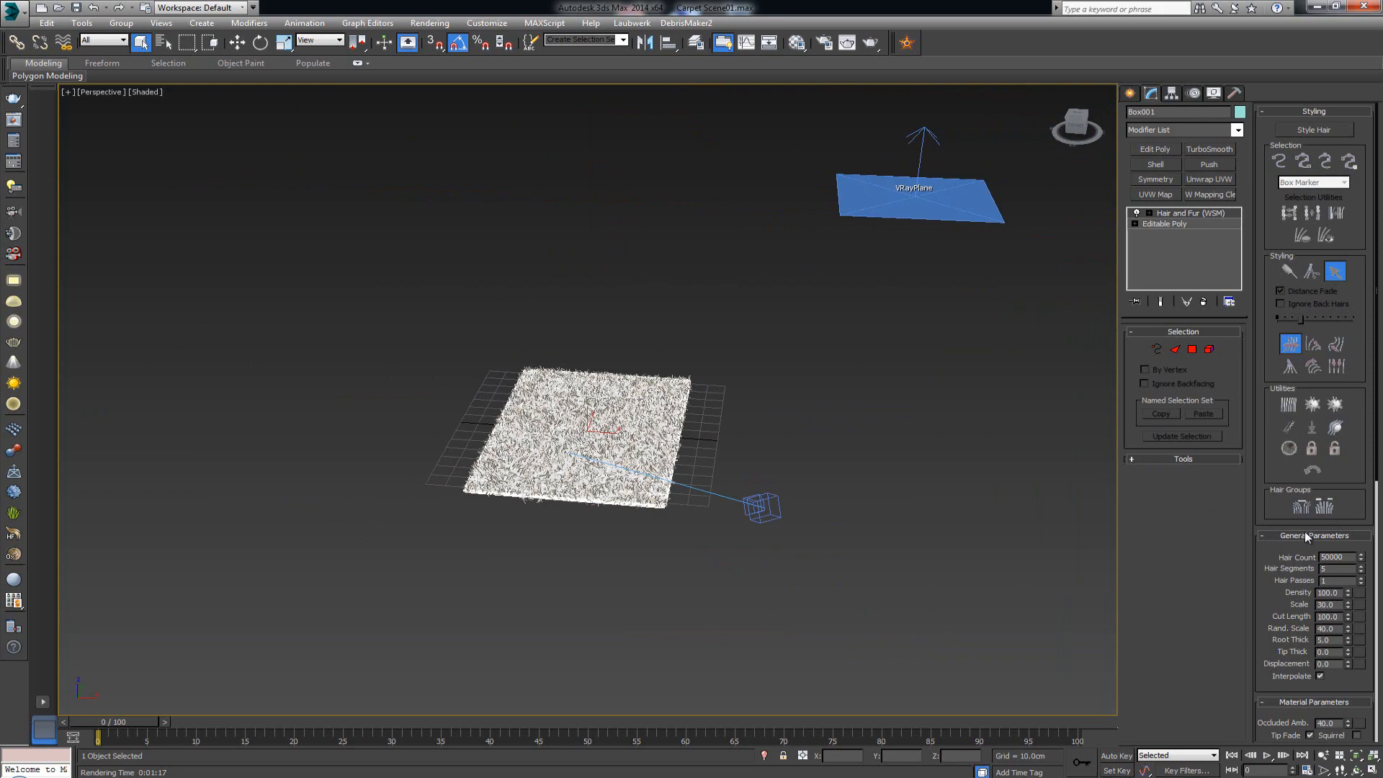
key(shift+c)
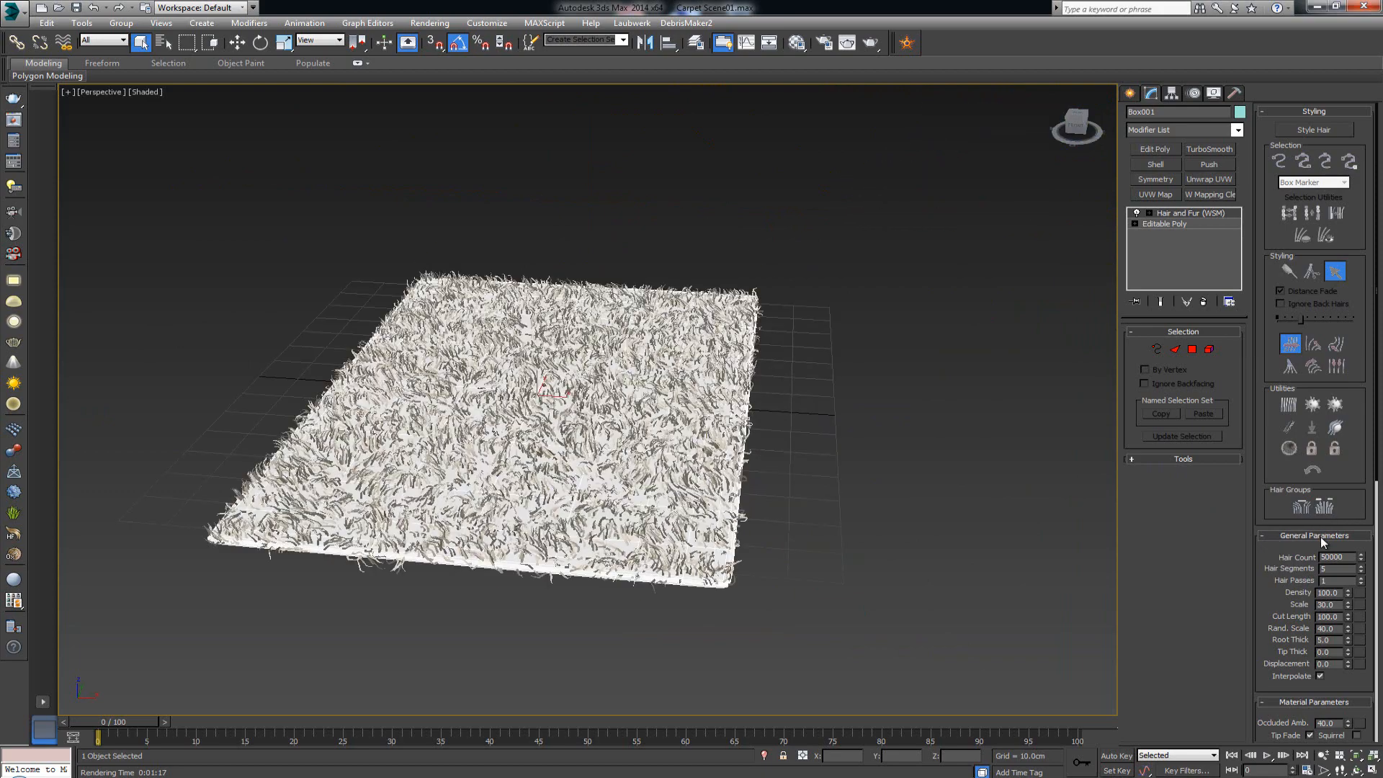
key(ctrl+r)
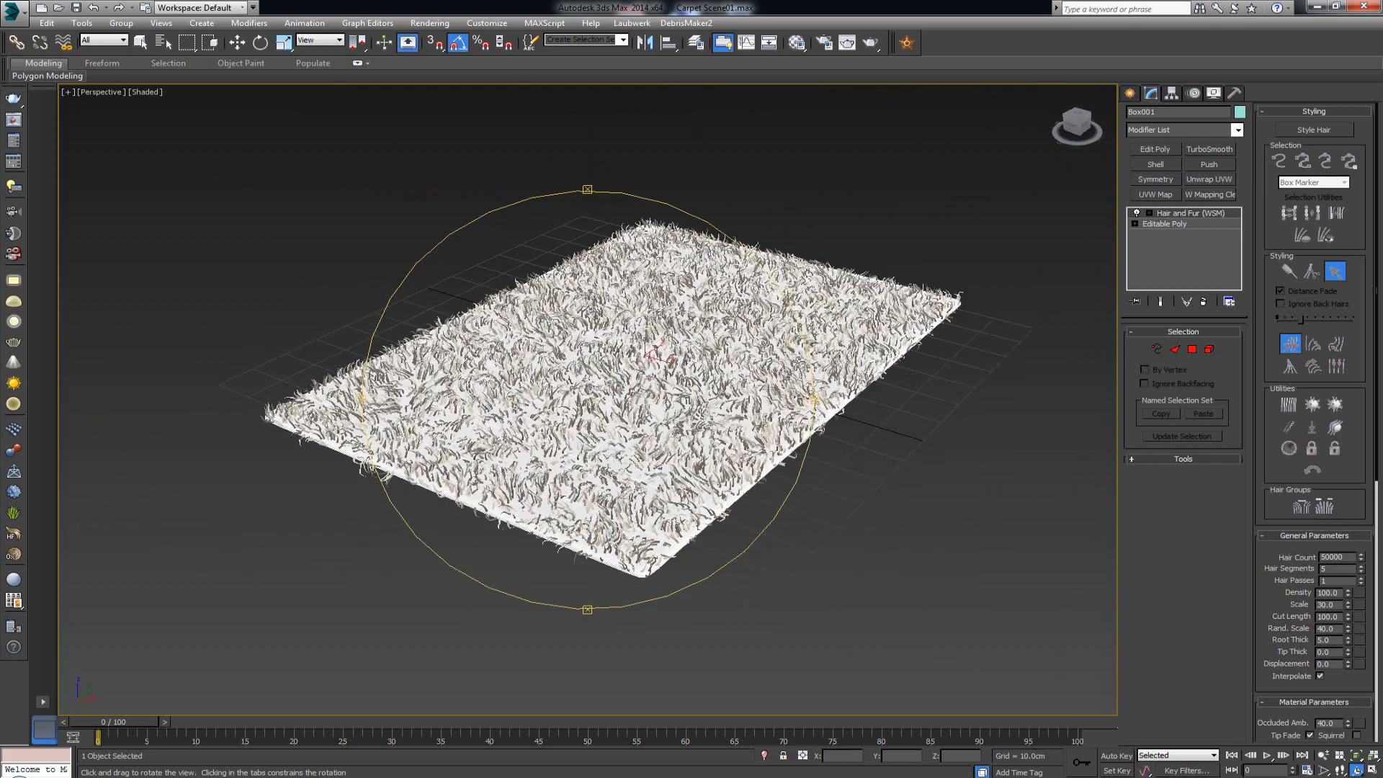
drag(346, 141, 693, 137)
key(Escape)
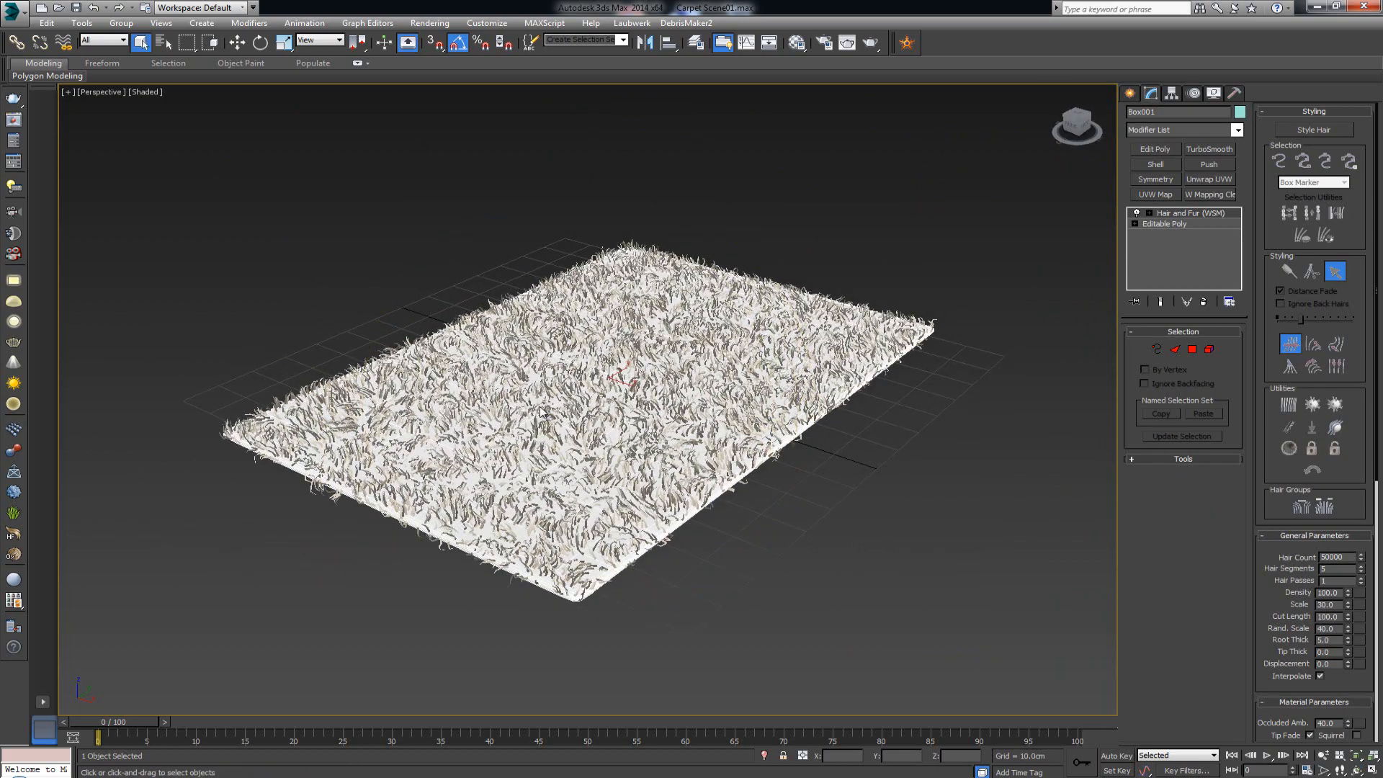
Step: Start styling the carpet's hair, comb the guides along one edge inward with the Translate brush, and reduce the brush size
key(s)
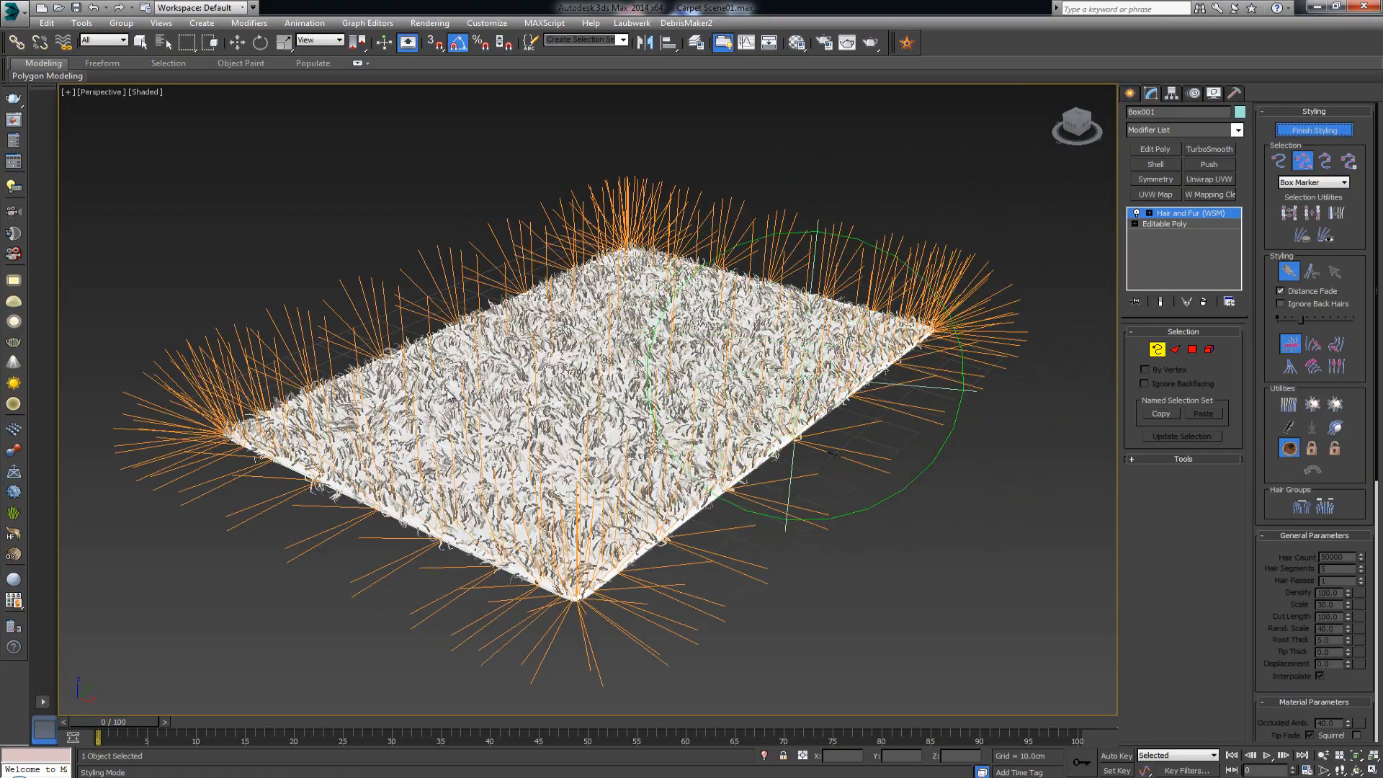
mouse_move(447, 394)
alt+middle_down()
mouse_move(412, 380)
mouse_move(423, 482)
mouse_move(417, 389)
alt+middle_up()
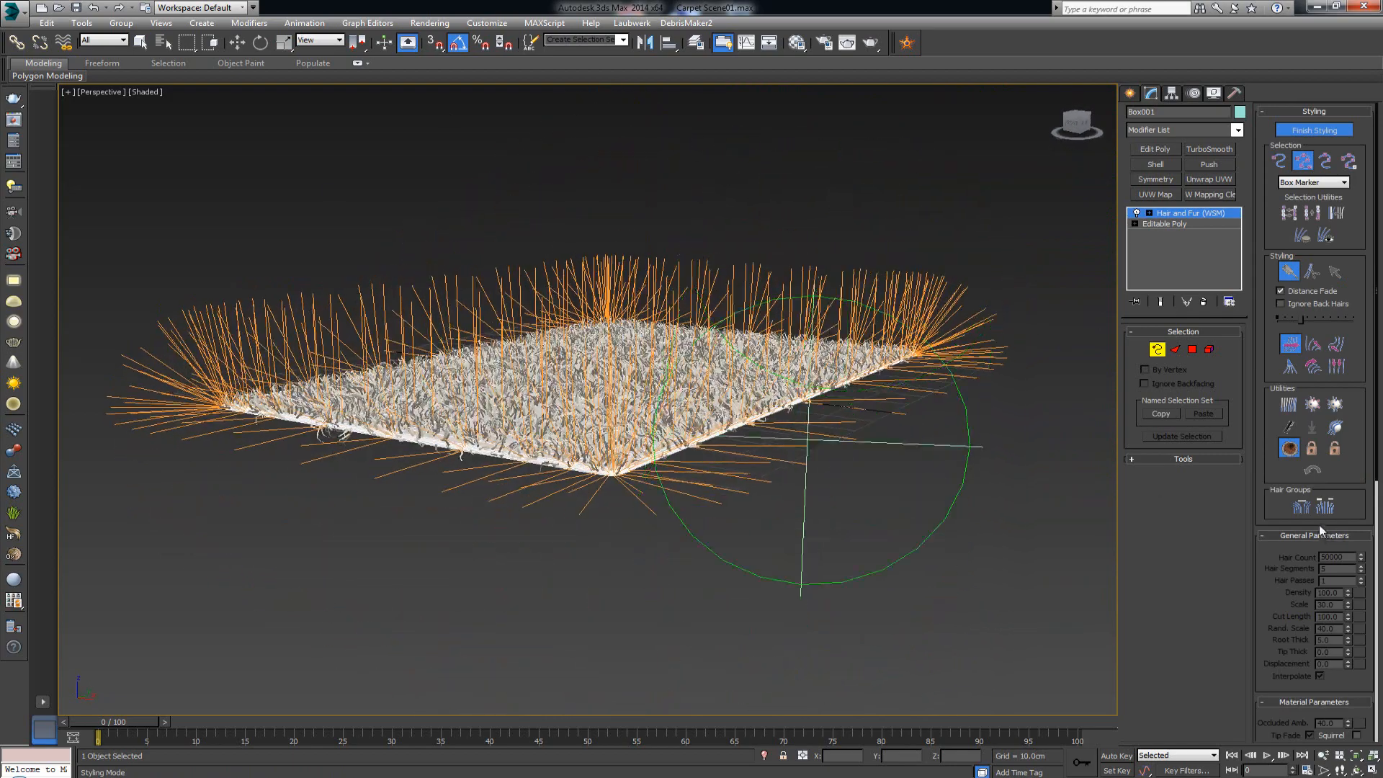
mouse_move(288, 173)
middle_down()
mouse_move(419, 151)
mouse_move(582, 230)
middle_up()
scroll(393, 160, up, 3)
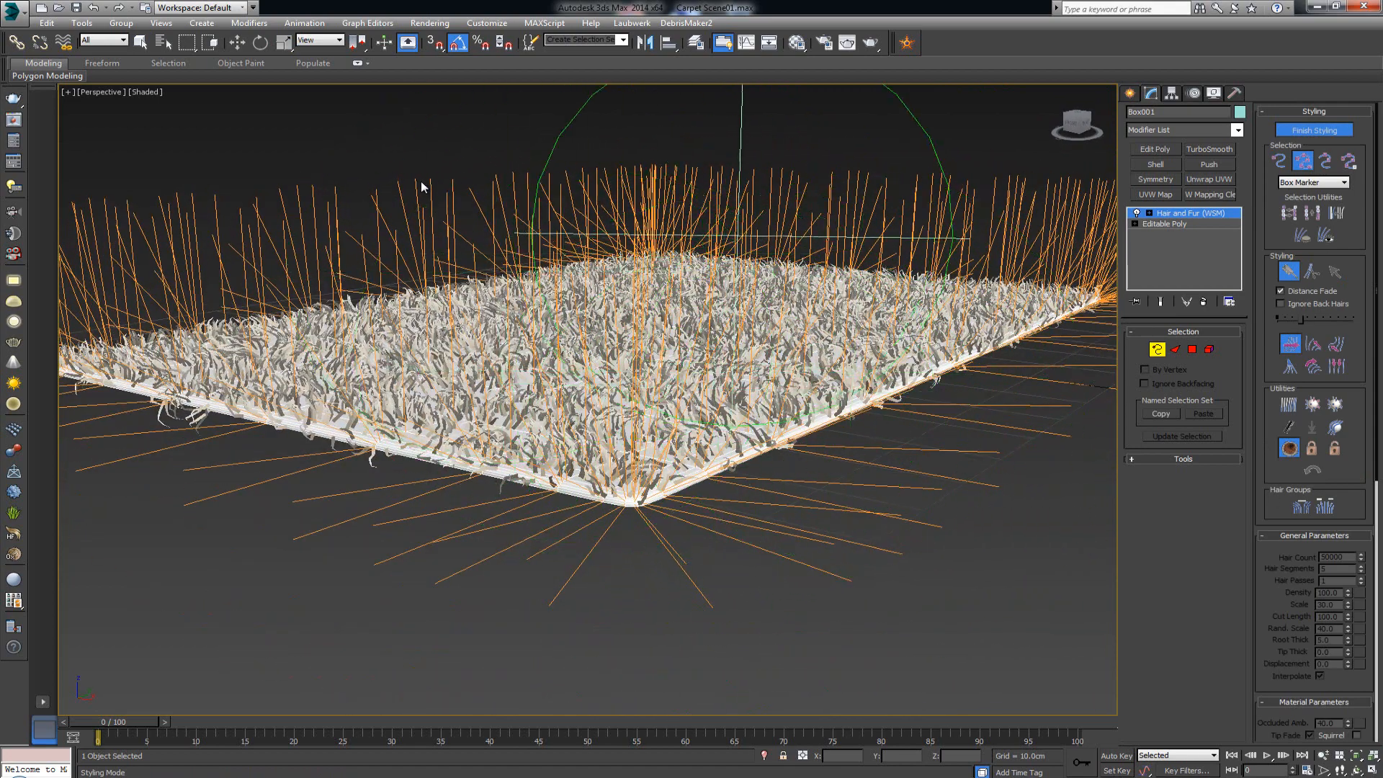
key(shift+z)
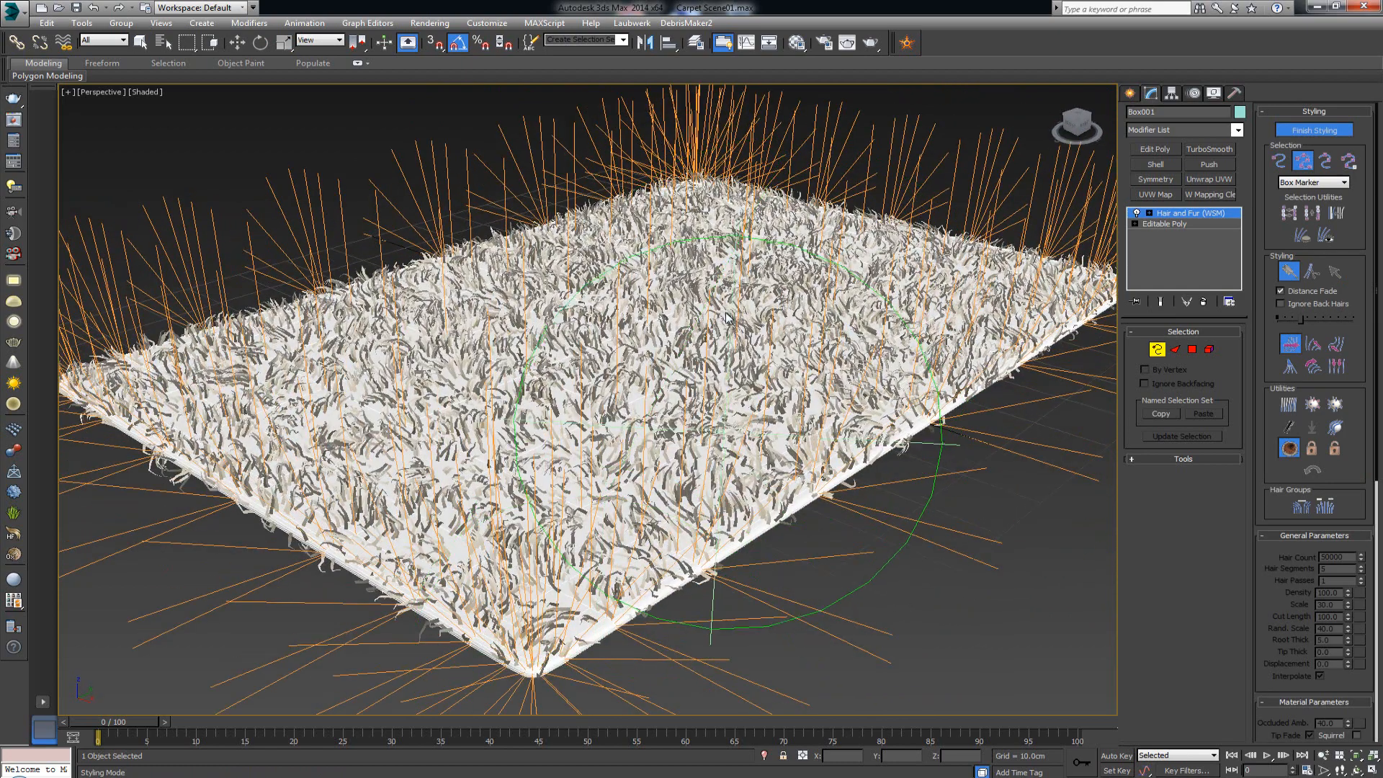
key(shift+z)
key(shift+z)
key(shift+z)
key(shift+z)
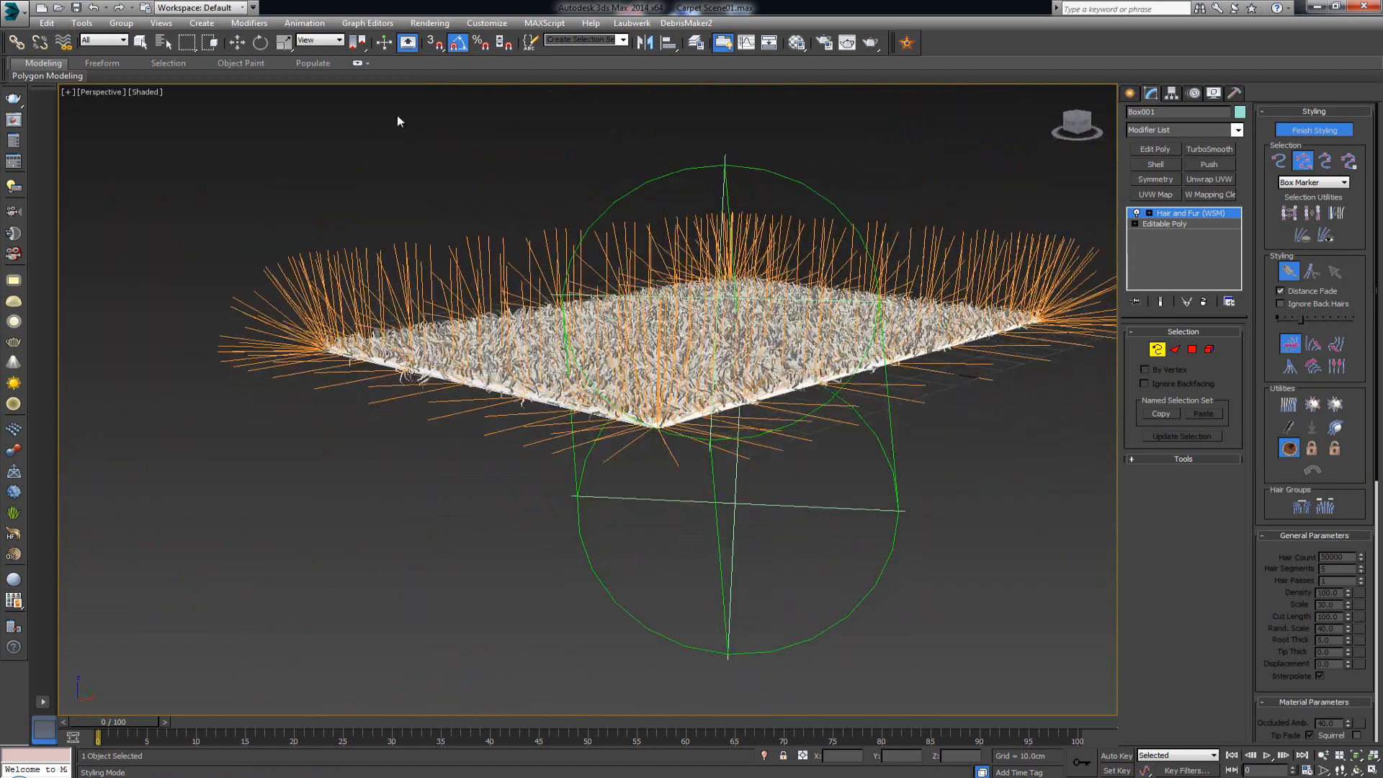
key(shift+z)
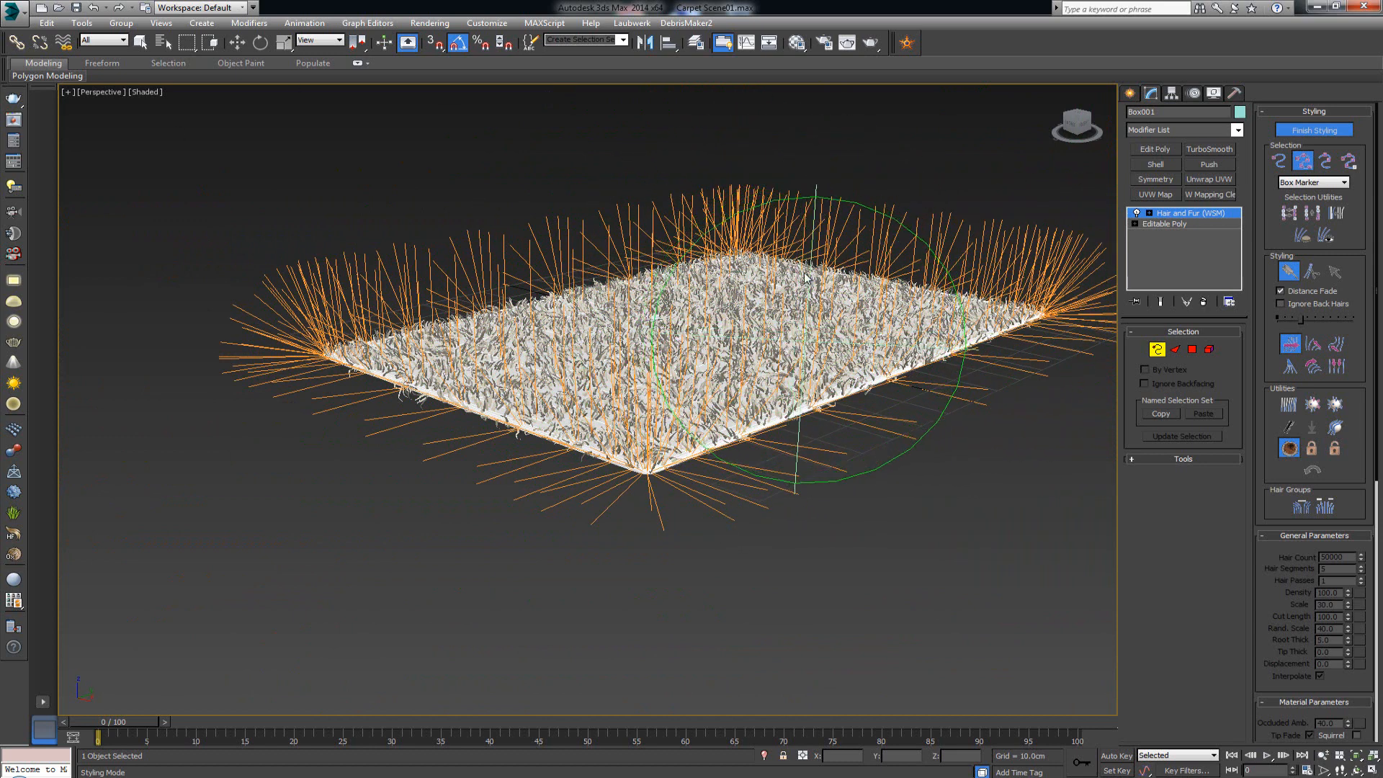
drag(848, 376, 807, 255)
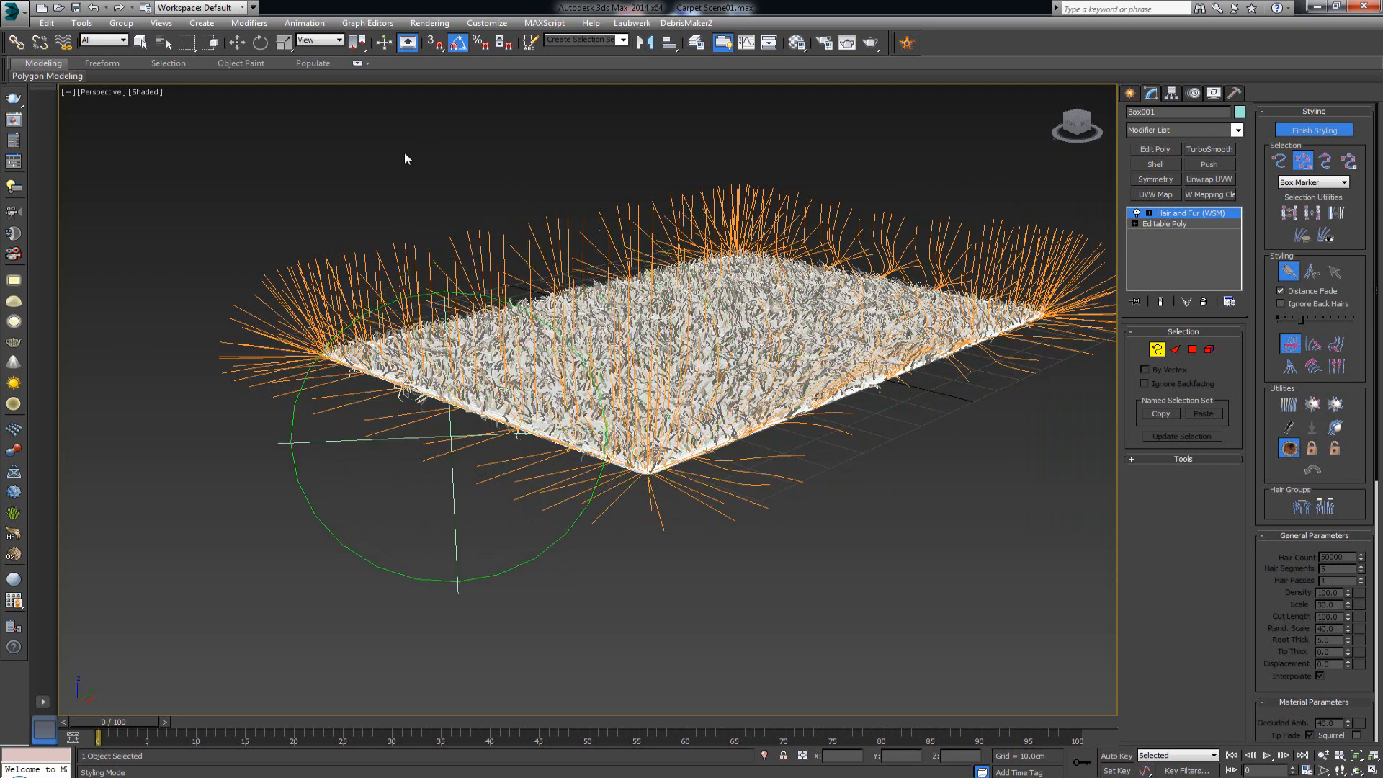
mouse_move(405, 153)
mouse_down()
mouse_move(421, 136)
mouse_move(303, 148)
mouse_move(518, 177)
mouse_move(535, 193)
mouse_up()
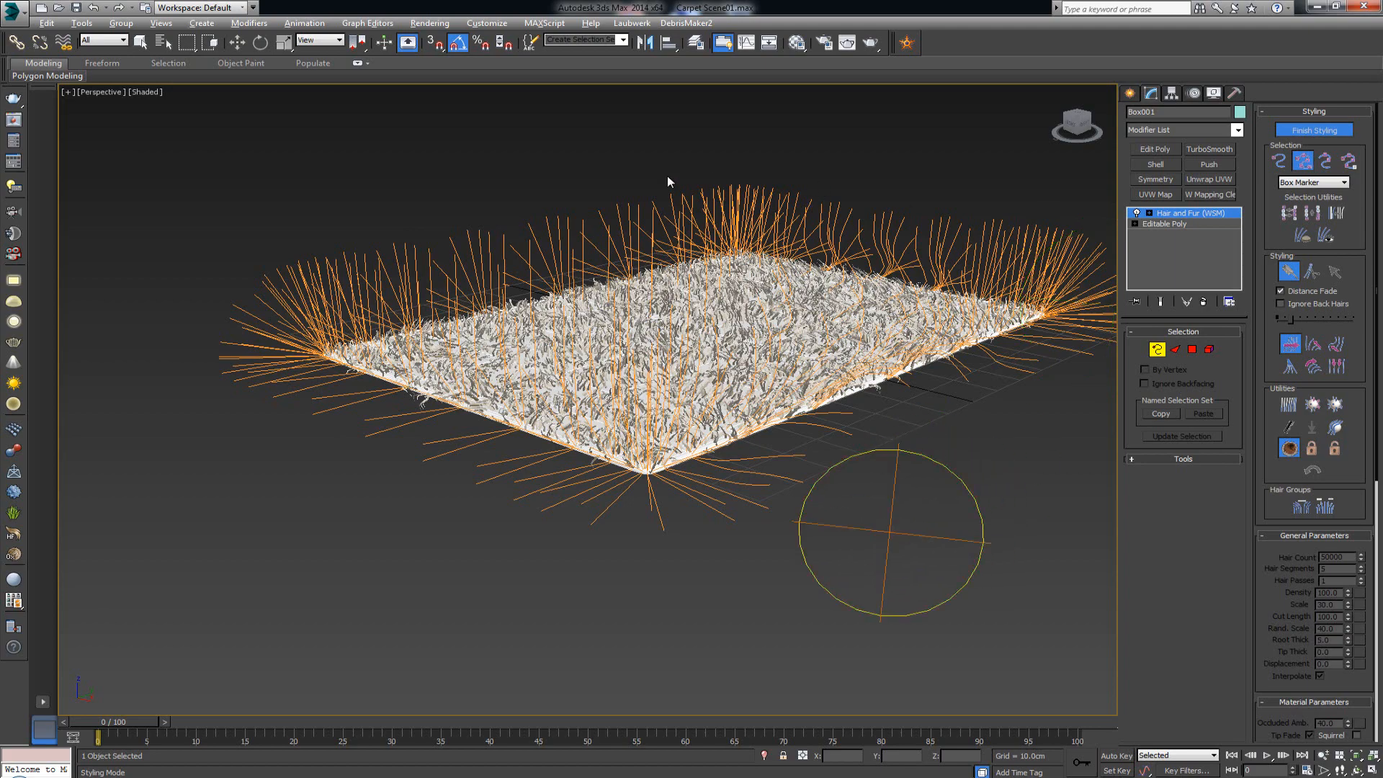
Step: Comb the guides hanging off the carpet's front edge upward with short strokes
alt+middle_drag(913, 189, 891, 196)
drag(694, 439, 691, 435)
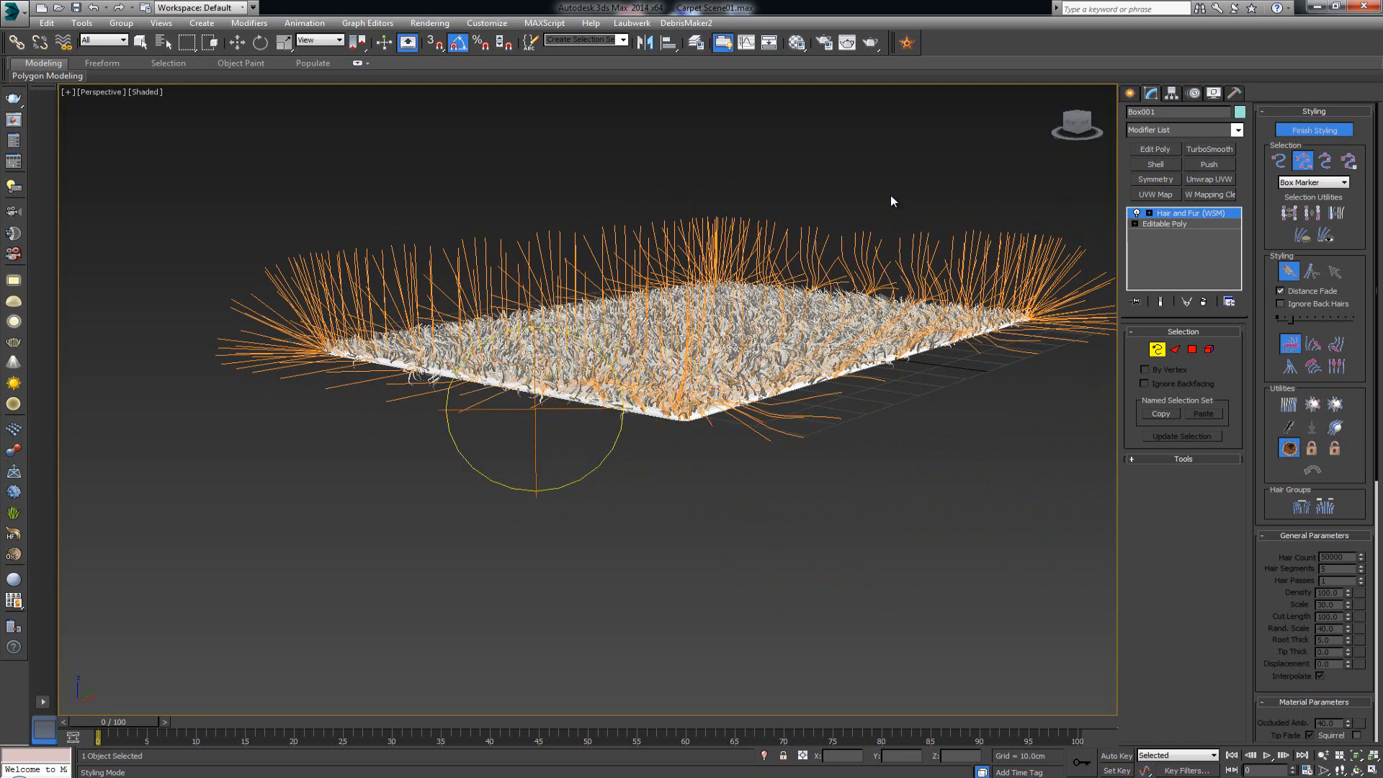
drag(535, 409, 513, 360)
drag(602, 404, 606, 365)
drag(452, 388, 451, 351)
mouse_move(388, 386)
mouse_down()
mouse_move(386, 325)
mouse_move(405, 368)
mouse_move(406, 260)
mouse_up()
Step: Comb the outward-pointing guides at the carpet's corners and along the adjacent side edge up and inward
mouse_move(407, 435)
alt+middle_down()
mouse_move(465, 476)
mouse_move(467, 453)
alt+middle_up()
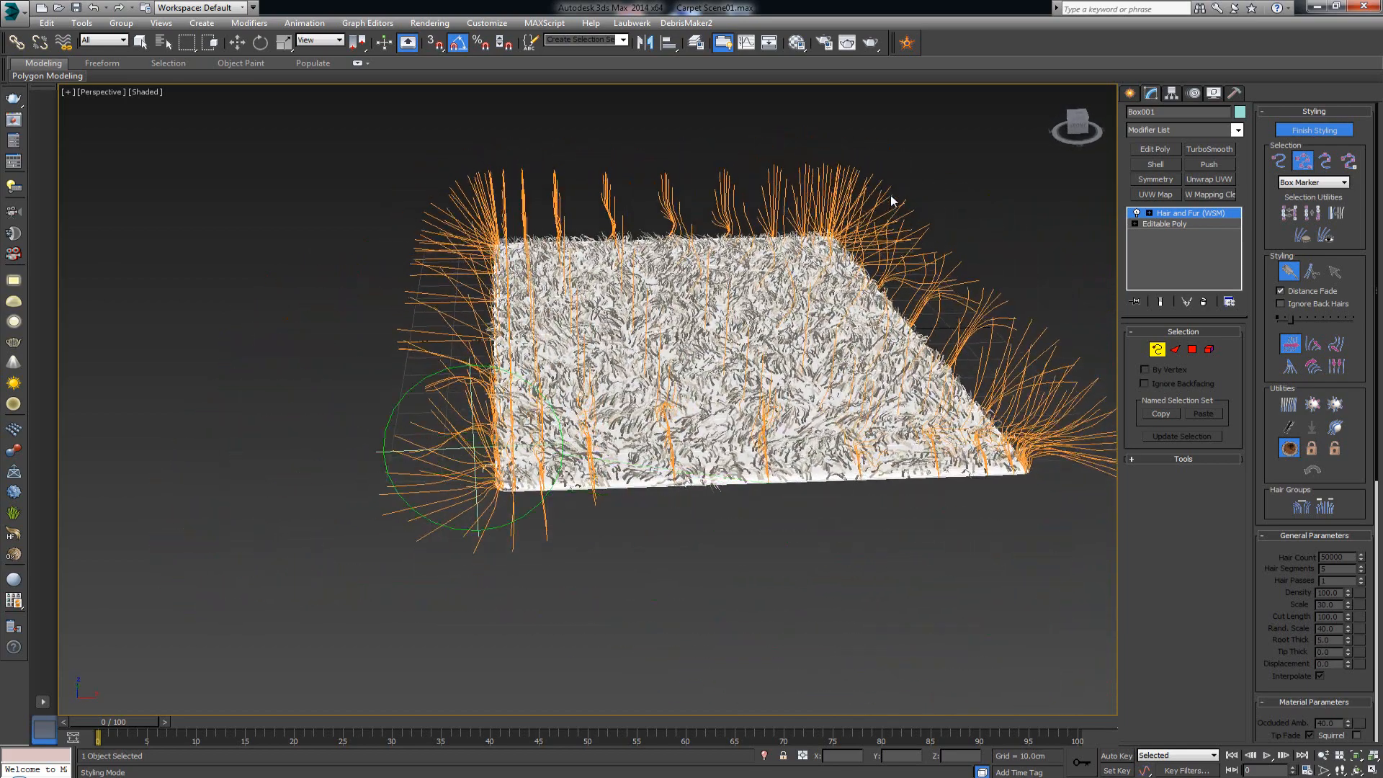
drag(439, 468, 385, 324)
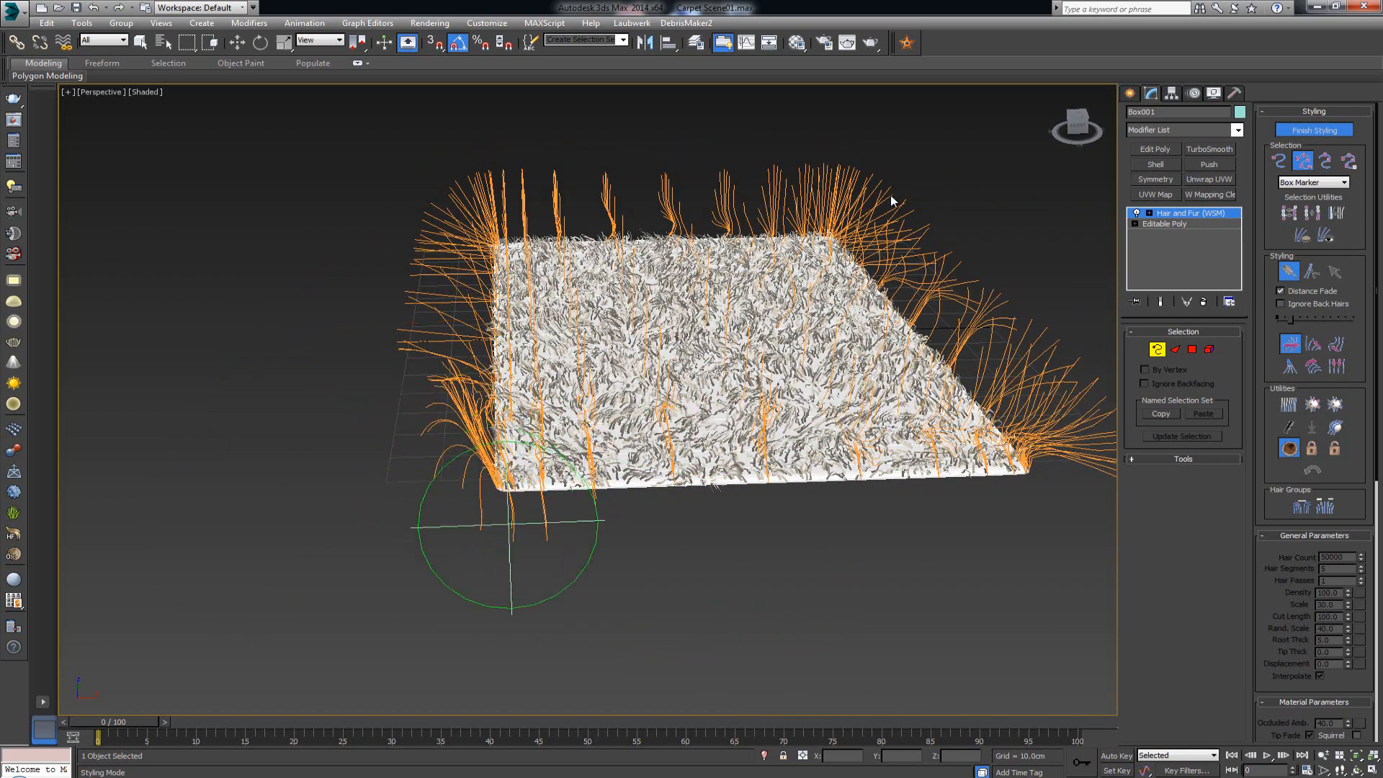
drag(534, 532, 529, 401)
alt+middle_drag(790, 550, 723, 532)
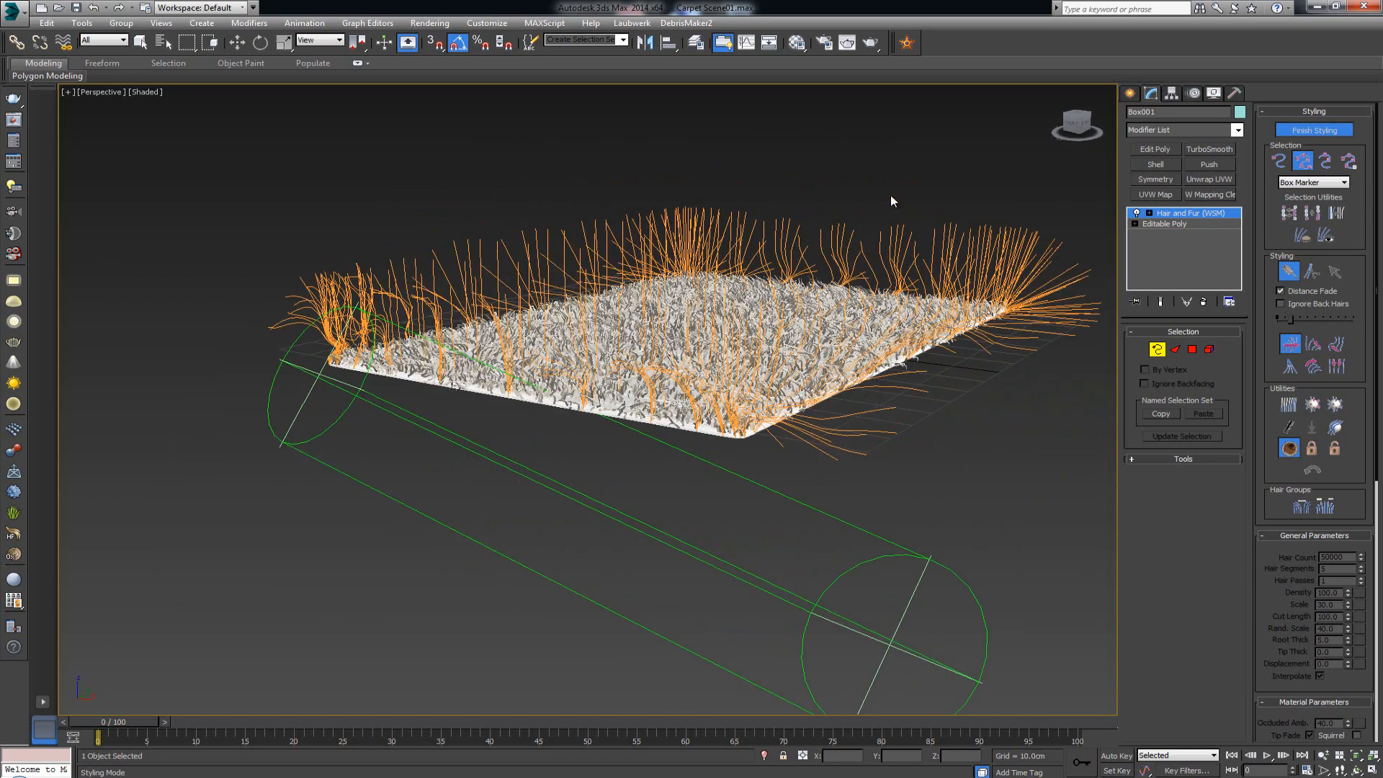
drag(805, 400, 810, 324)
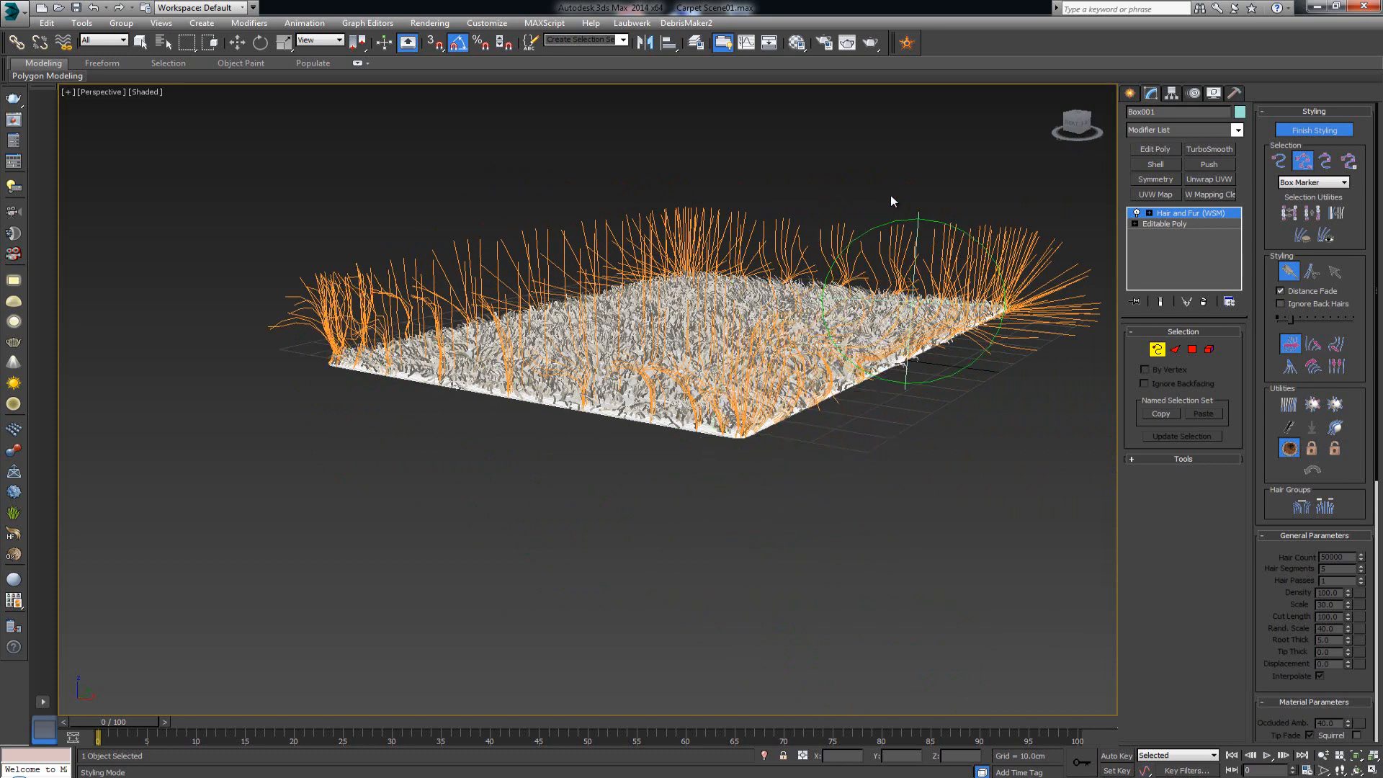
drag(961, 328, 963, 252)
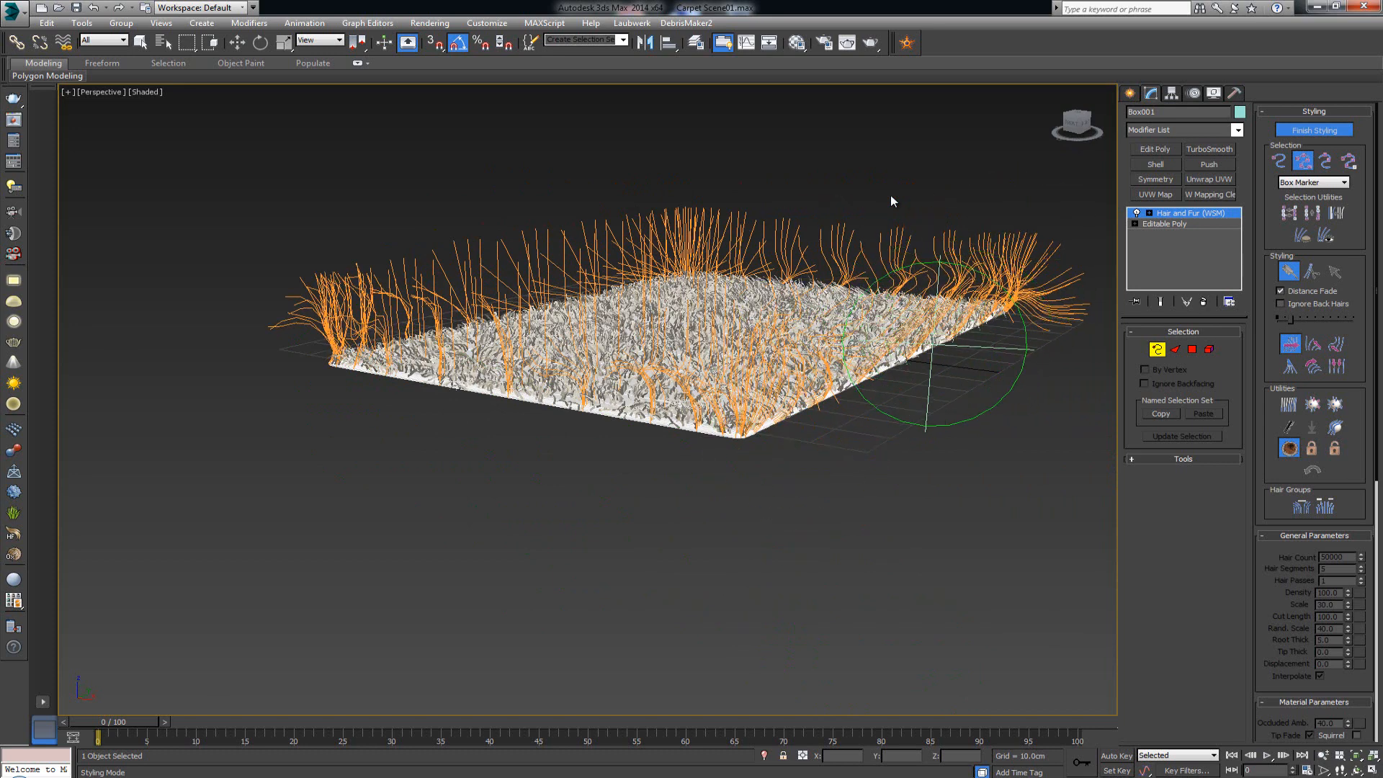
drag(919, 358, 956, 289)
Step: Comb the guides across the middle of the carpet sideways with several strokes to vary the hair direction
mouse_move(921, 329)
alt+middle_down()
mouse_move(745, 409)
mouse_move(620, 400)
alt+middle_up()
drag(492, 357, 531, 289)
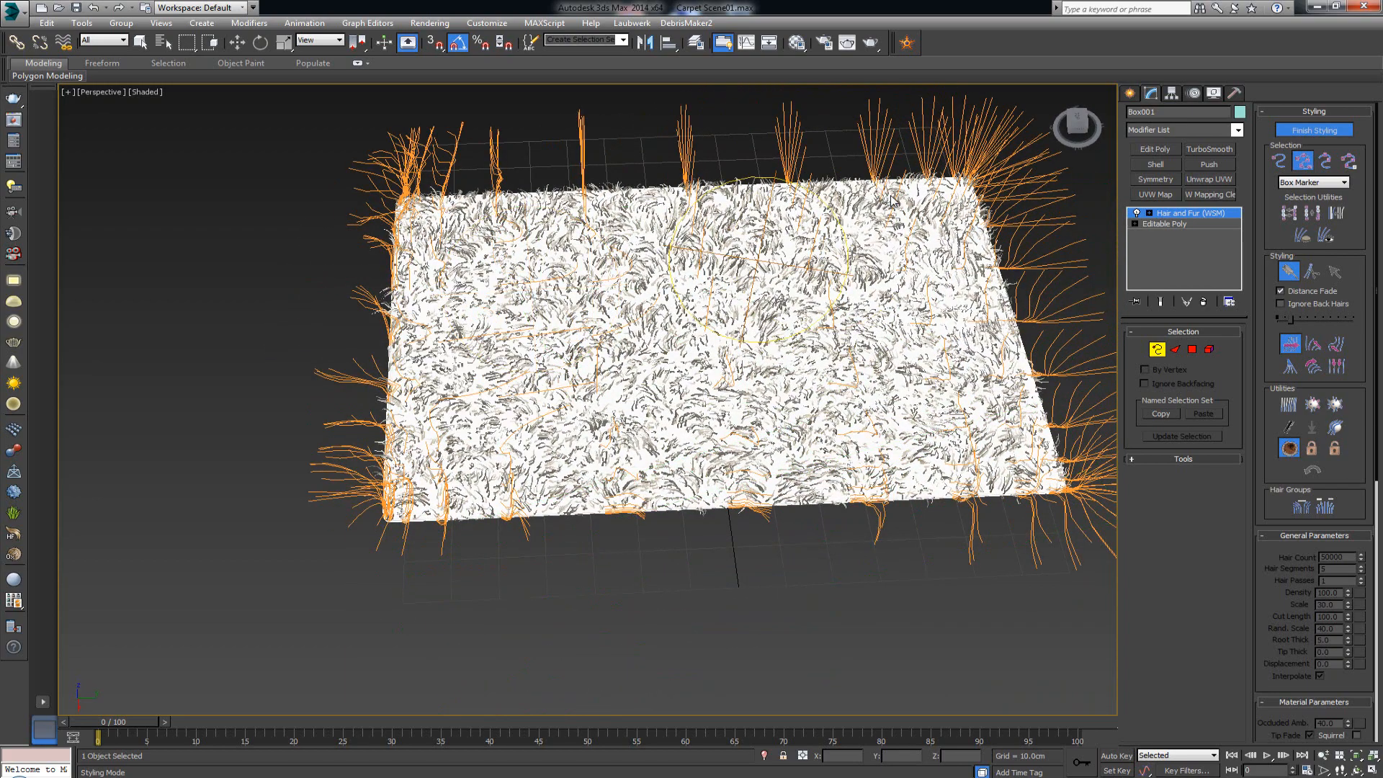
mouse_move(758, 260)
mouse_down()
mouse_move(461, 173)
mouse_move(685, 165)
mouse_move(646, 223)
mouse_move(808, 244)
mouse_up()
drag(579, 284, 731, 302)
drag(602, 360, 728, 374)
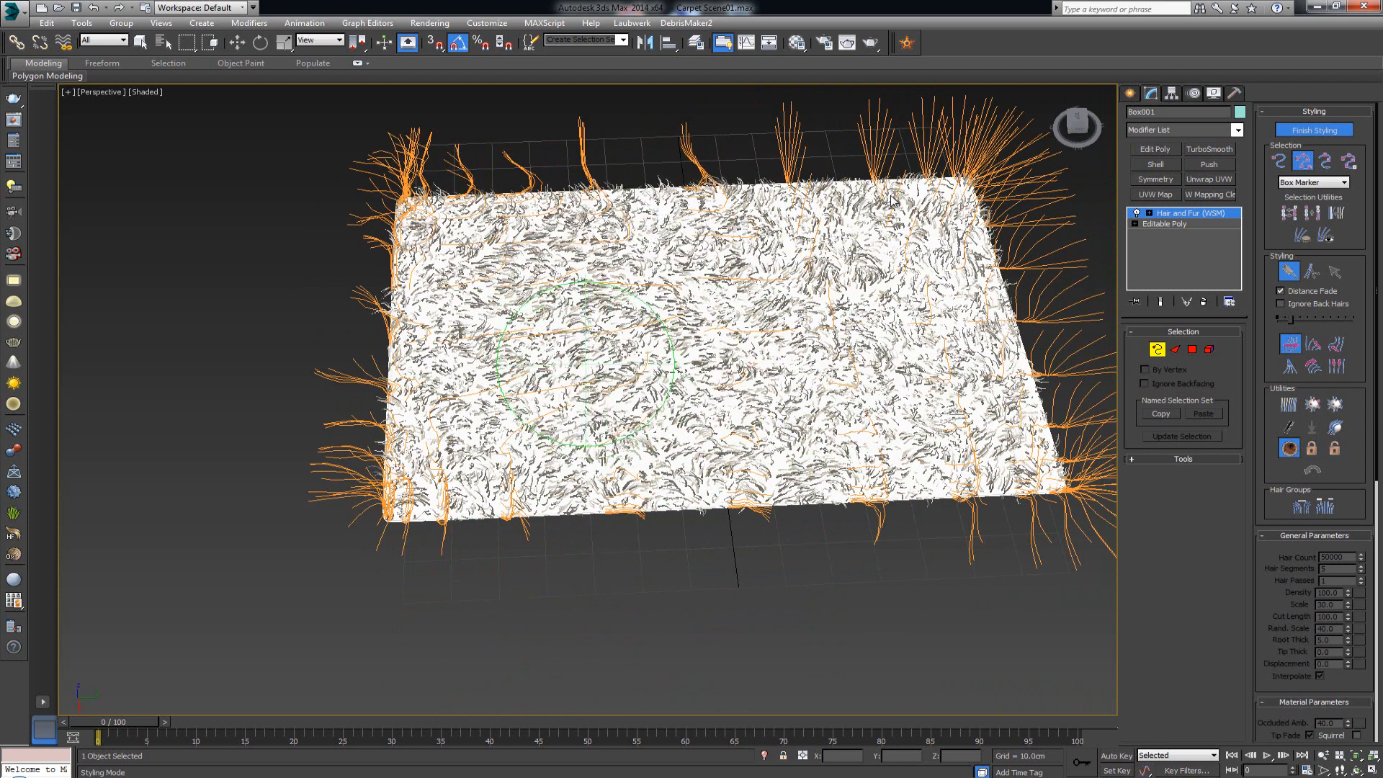
mouse_move(589, 329)
mouse_down()
mouse_move(664, 348)
mouse_move(813, 335)
mouse_up()
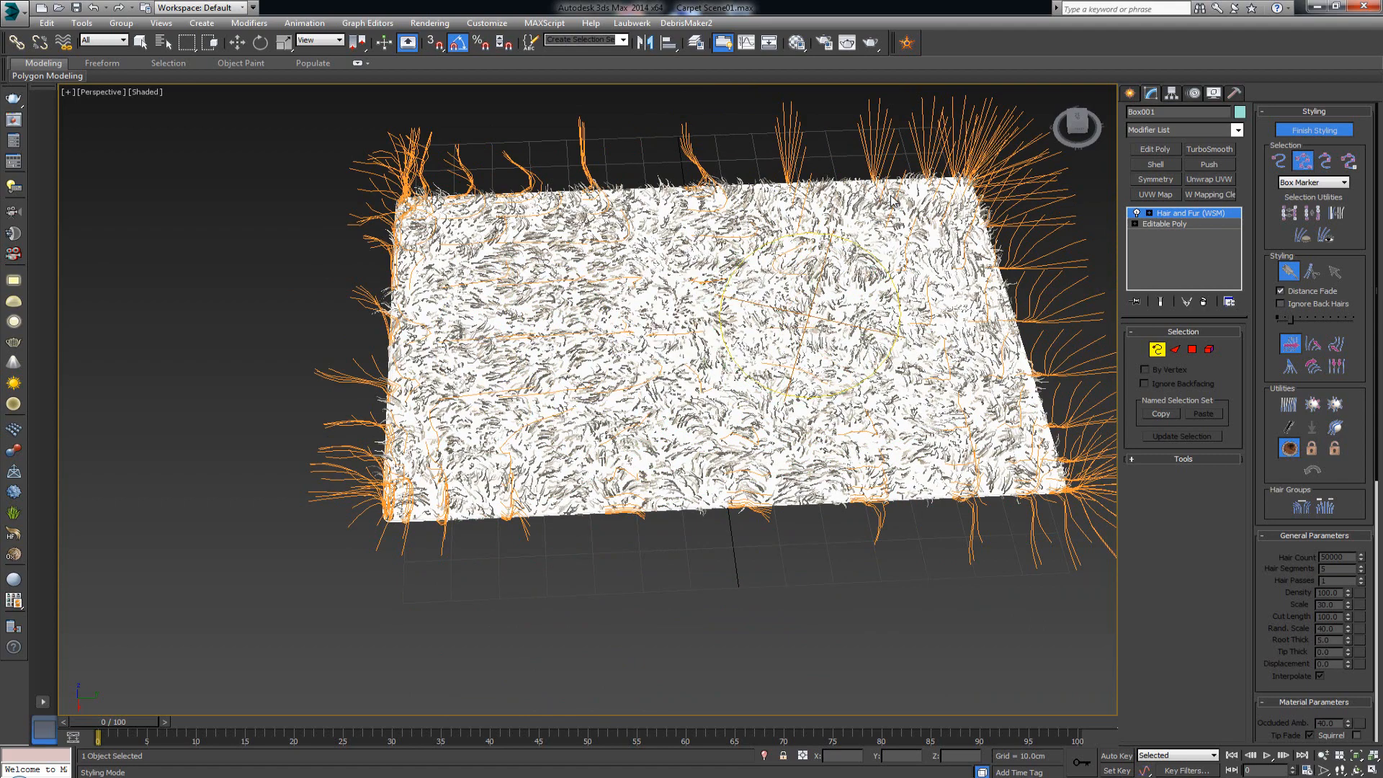
drag(692, 324, 828, 328)
Step: Comb the remaining outward-leaning guides at the carpet's corners and ends back toward its surface
alt+middle_drag(653, 235, 745, 353)
drag(949, 261, 962, 254)
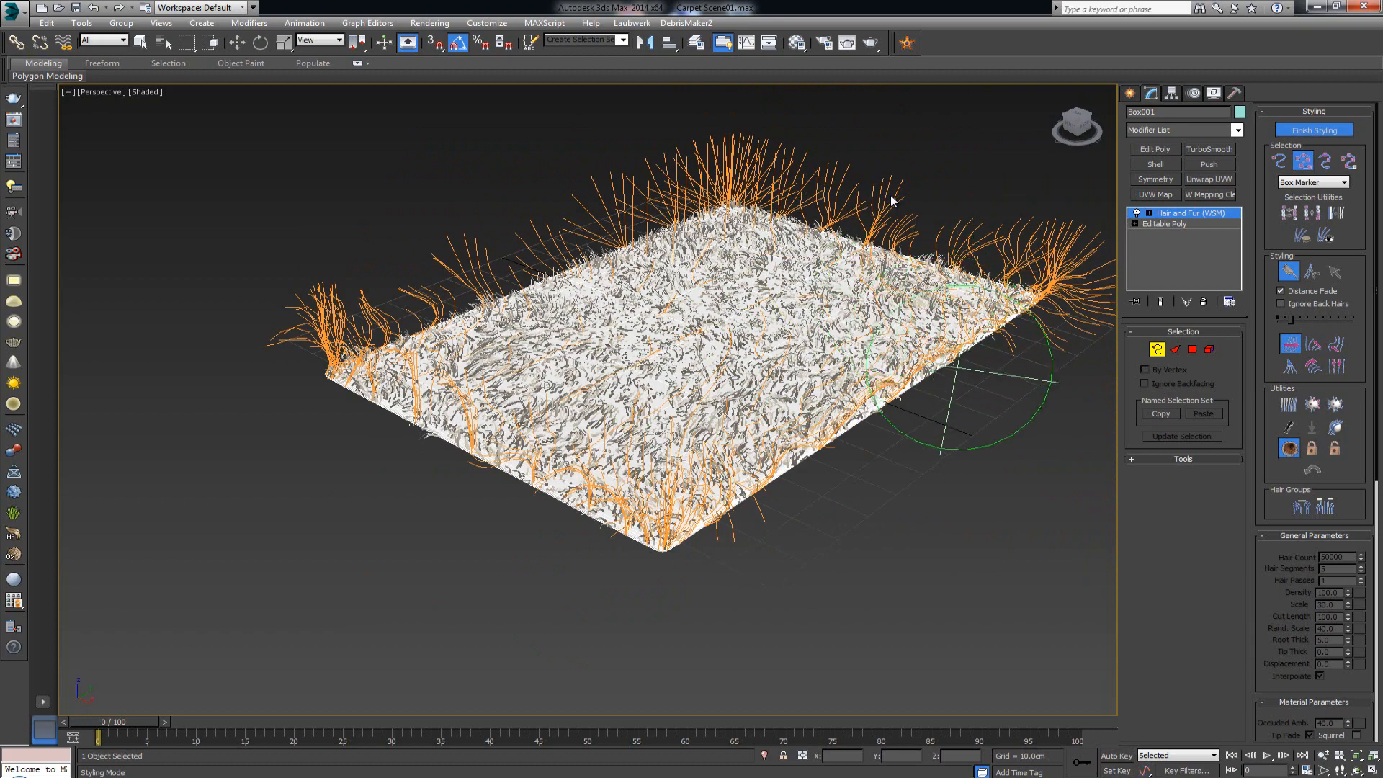
alt+middle_drag(970, 371, 864, 309)
drag(1088, 380, 1073, 364)
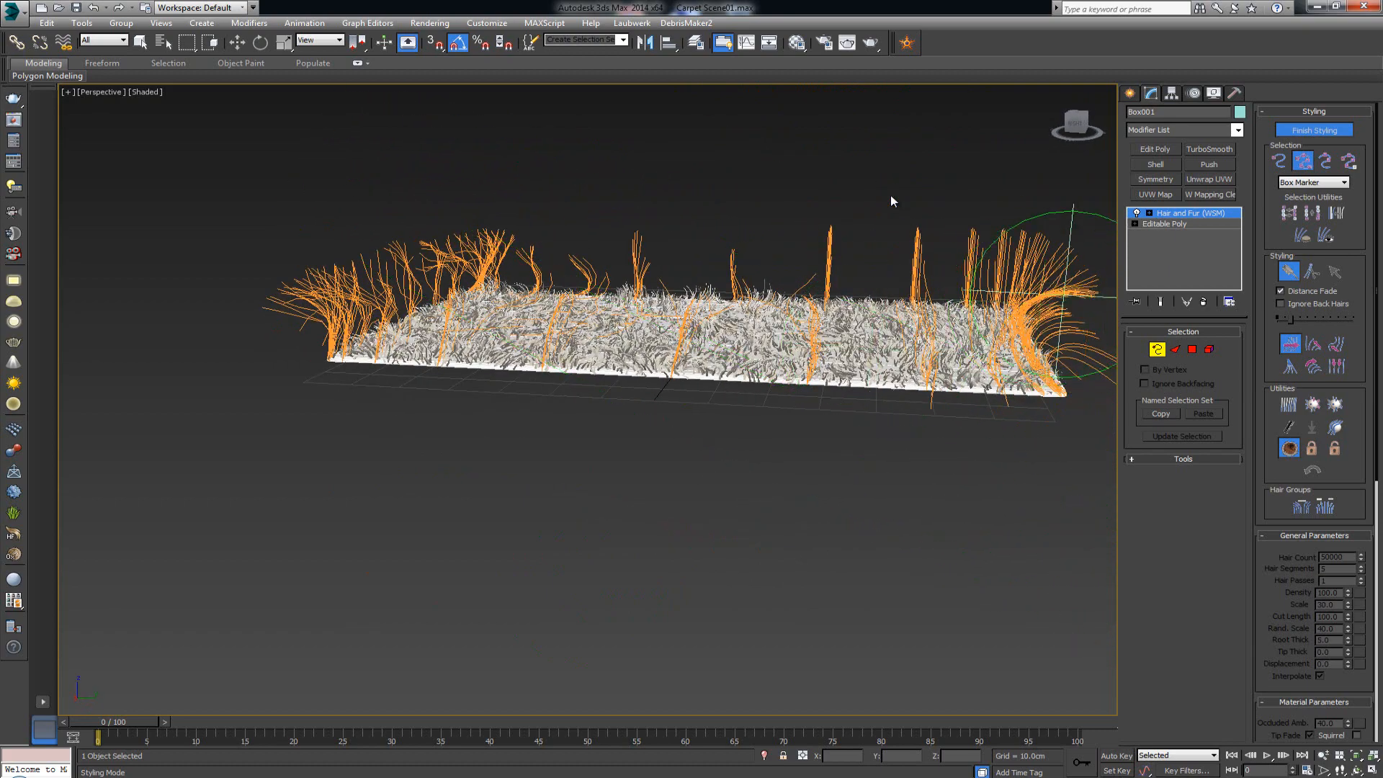
mouse_move(1072, 290)
mouse_down()
mouse_move(1057, 268)
mouse_move(979, 255)
mouse_up()
alt+middle_drag(814, 353, 943, 392)
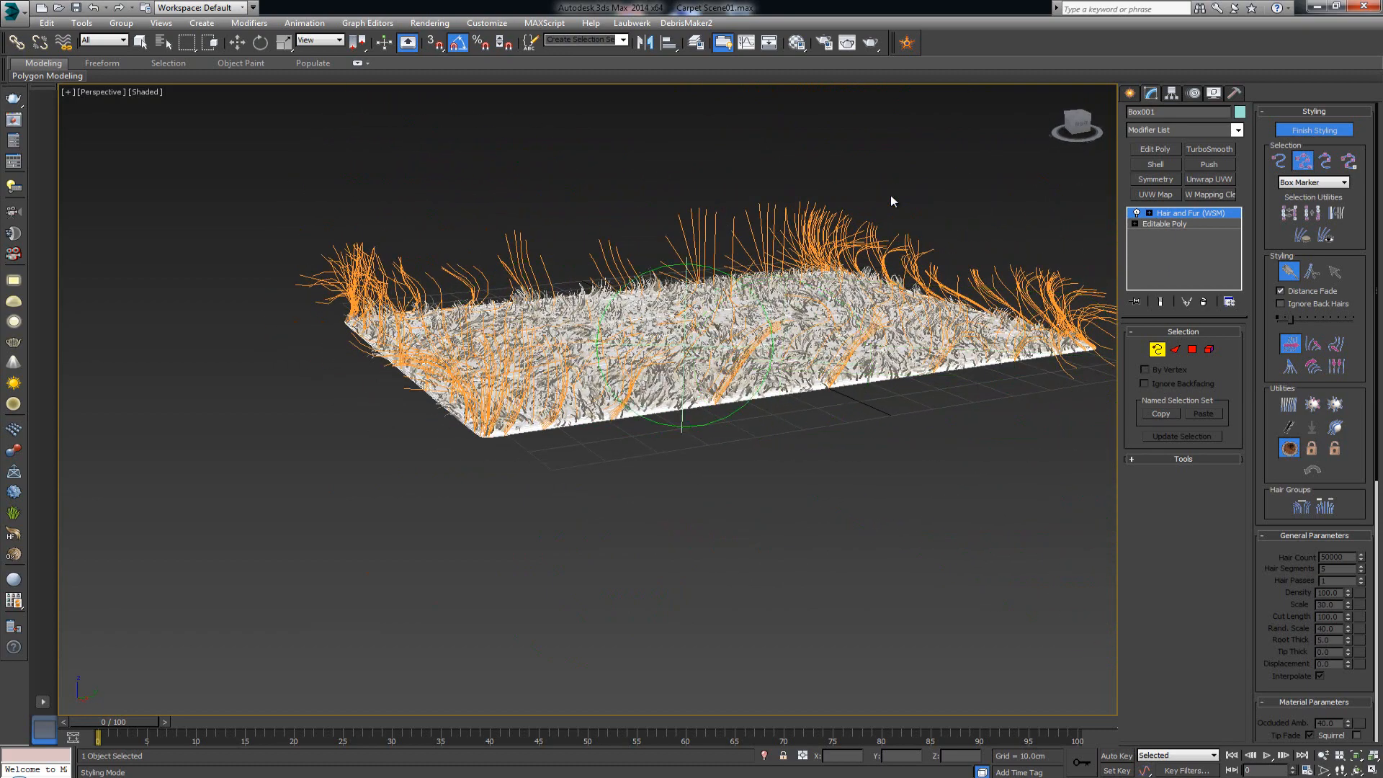
drag(343, 275, 409, 263)
Step: Clump the hair guides together at the front corner and across the middle of the carpet
alt+middle_drag(409, 263, 482, 331)
middle_drag(660, 453, 640, 463)
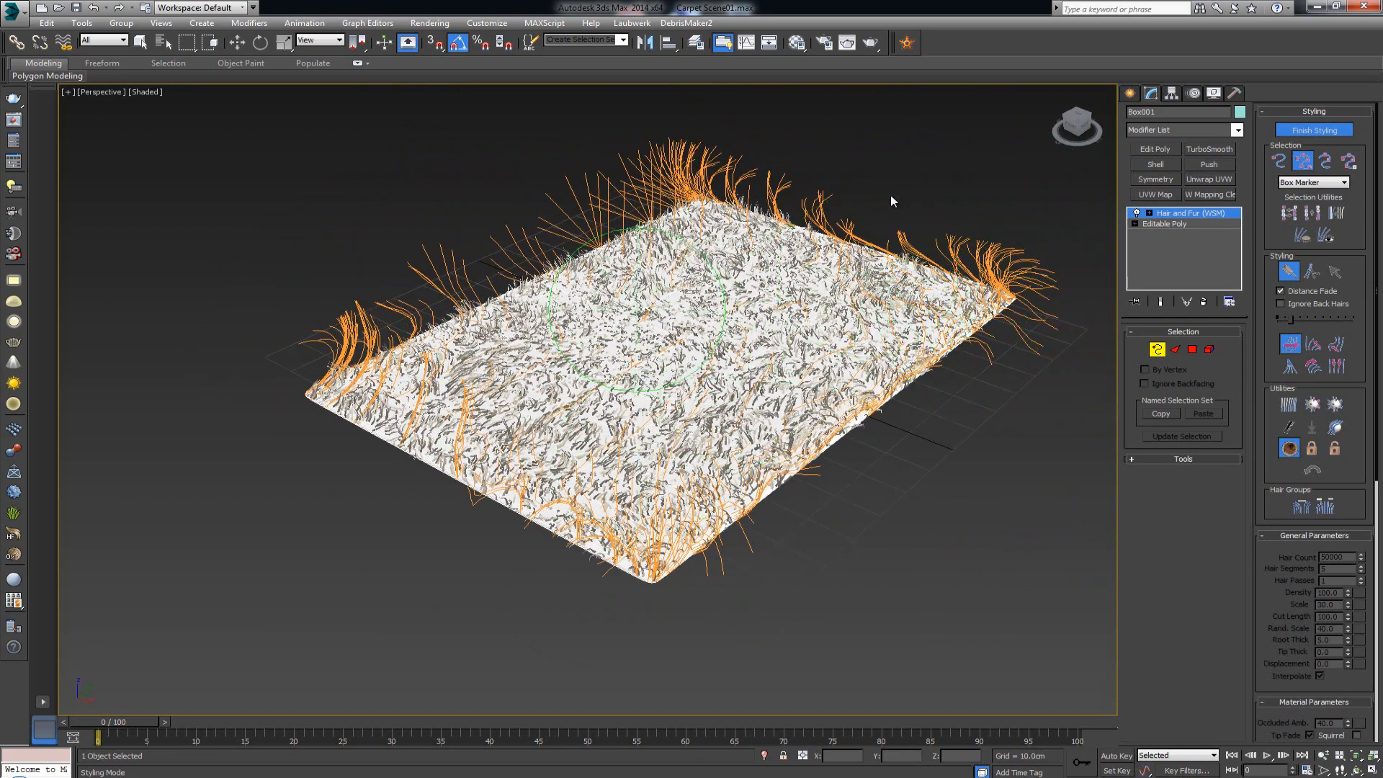
mouse_move(686, 330)
alt+middle_down()
mouse_move(713, 334)
mouse_move(719, 310)
mouse_move(628, 328)
mouse_move(626, 360)
alt+middle_up()
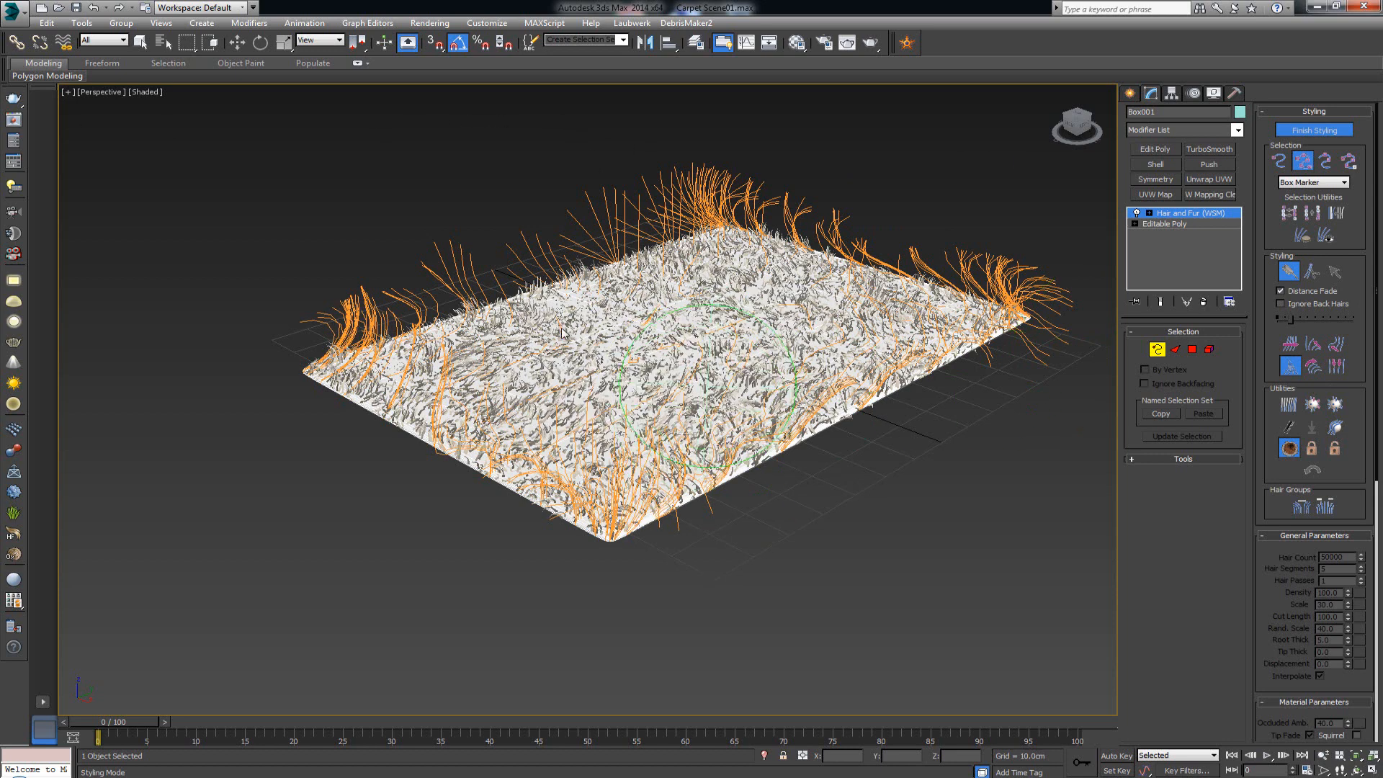
drag(404, 371, 447, 339)
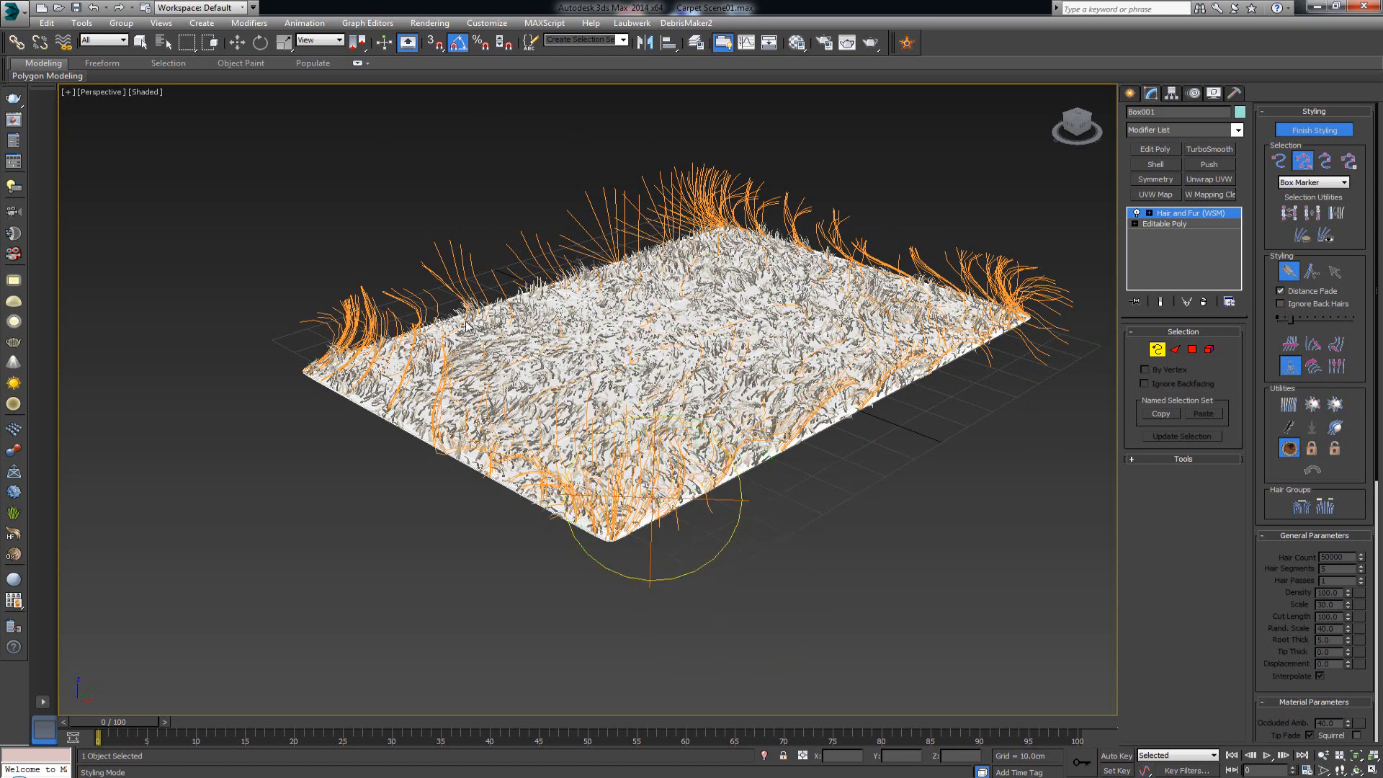
mouse_move(652, 497)
mouse_down()
mouse_move(556, 519)
mouse_move(767, 463)
mouse_move(631, 400)
mouse_up()
drag(544, 342, 796, 287)
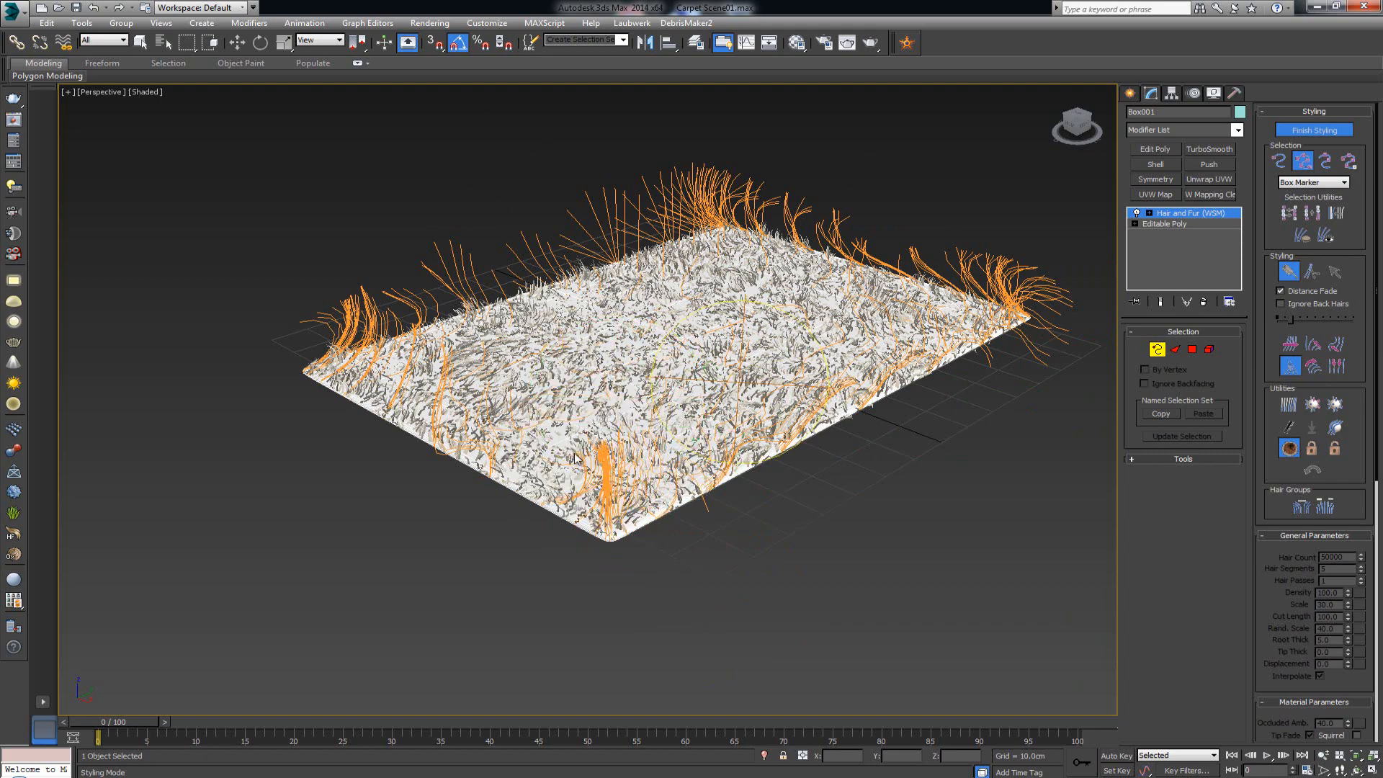
Step: Shorten the clumped guides at the front corner with the Scale brush and twist the central guides with the Rotate brush
mouse_move(580, 457)
alt+middle_down()
mouse_move(620, 518)
mouse_move(684, 504)
alt+middle_up()
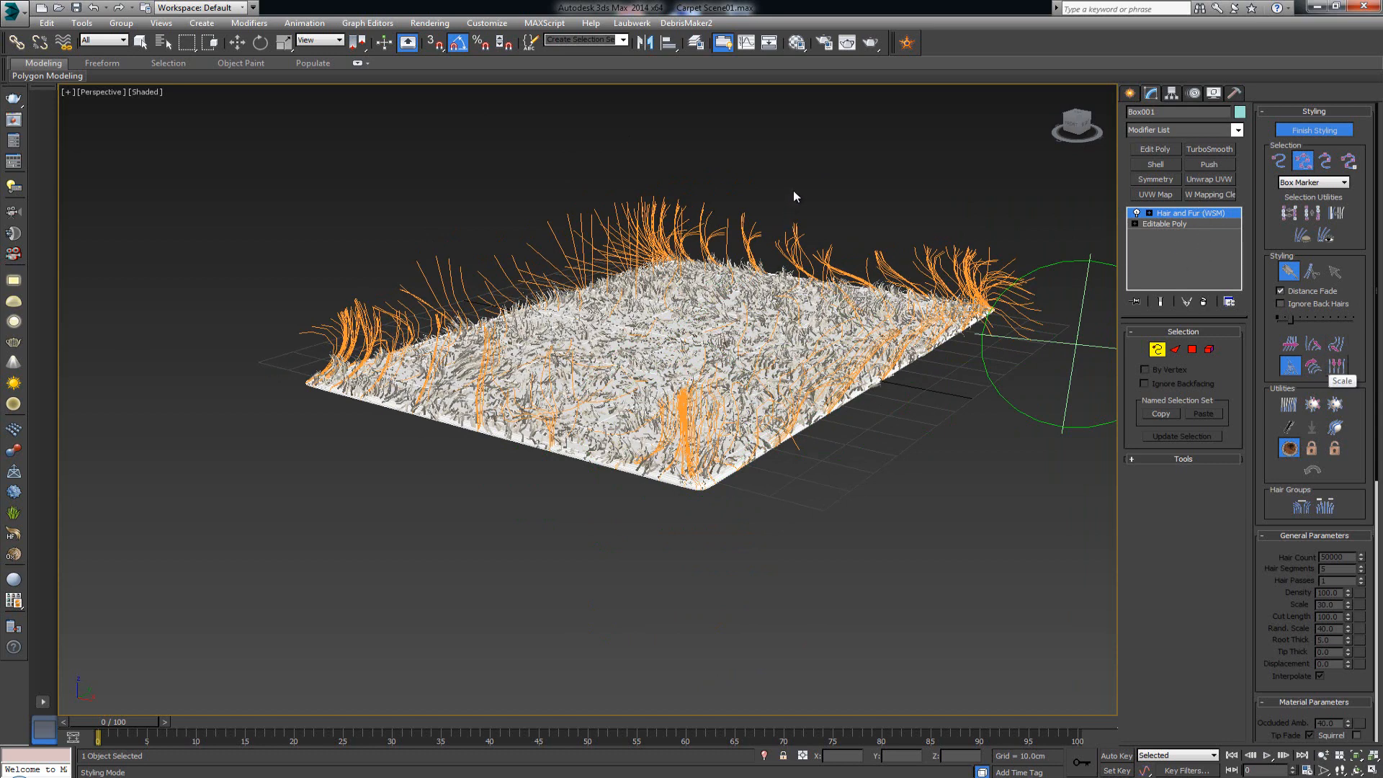
click(1337, 366)
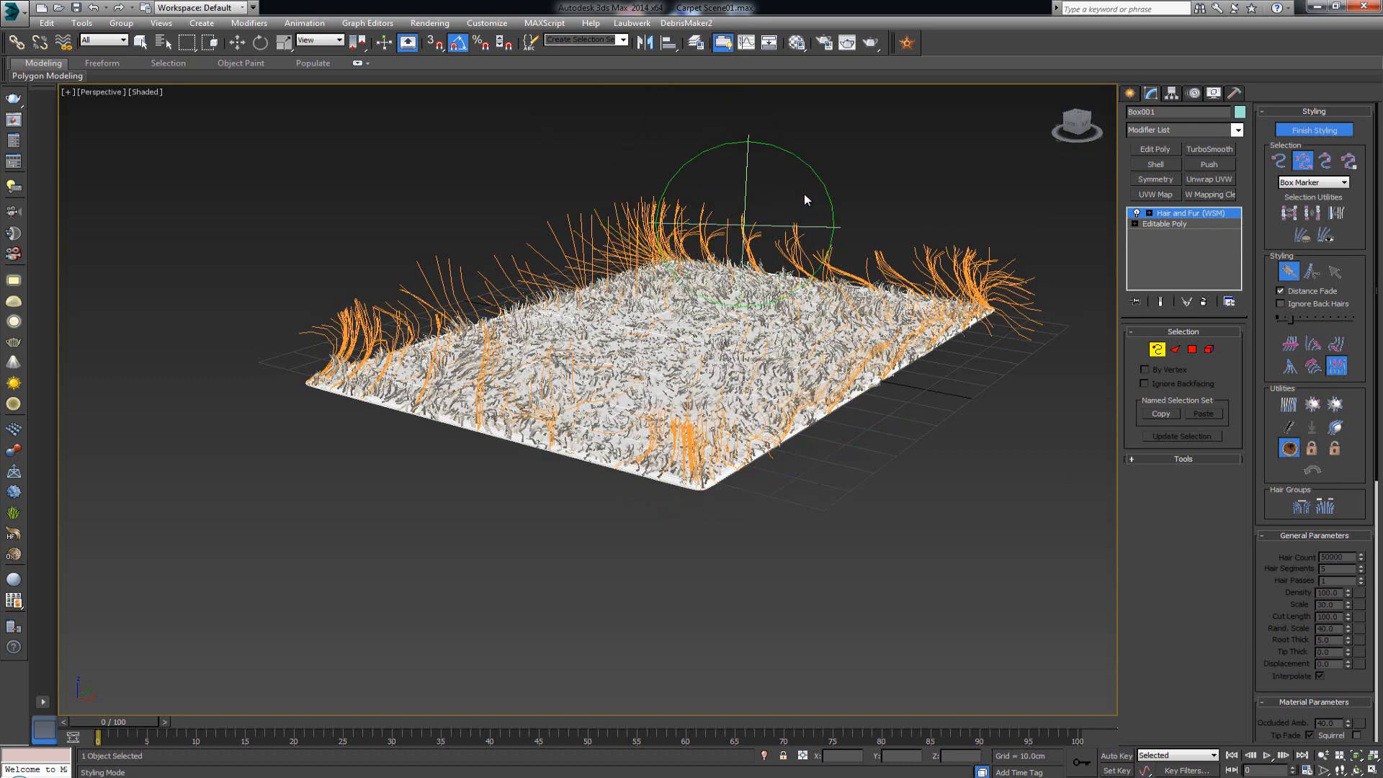
drag(682, 407, 703, 215)
alt+middle_drag(797, 189, 796, 189)
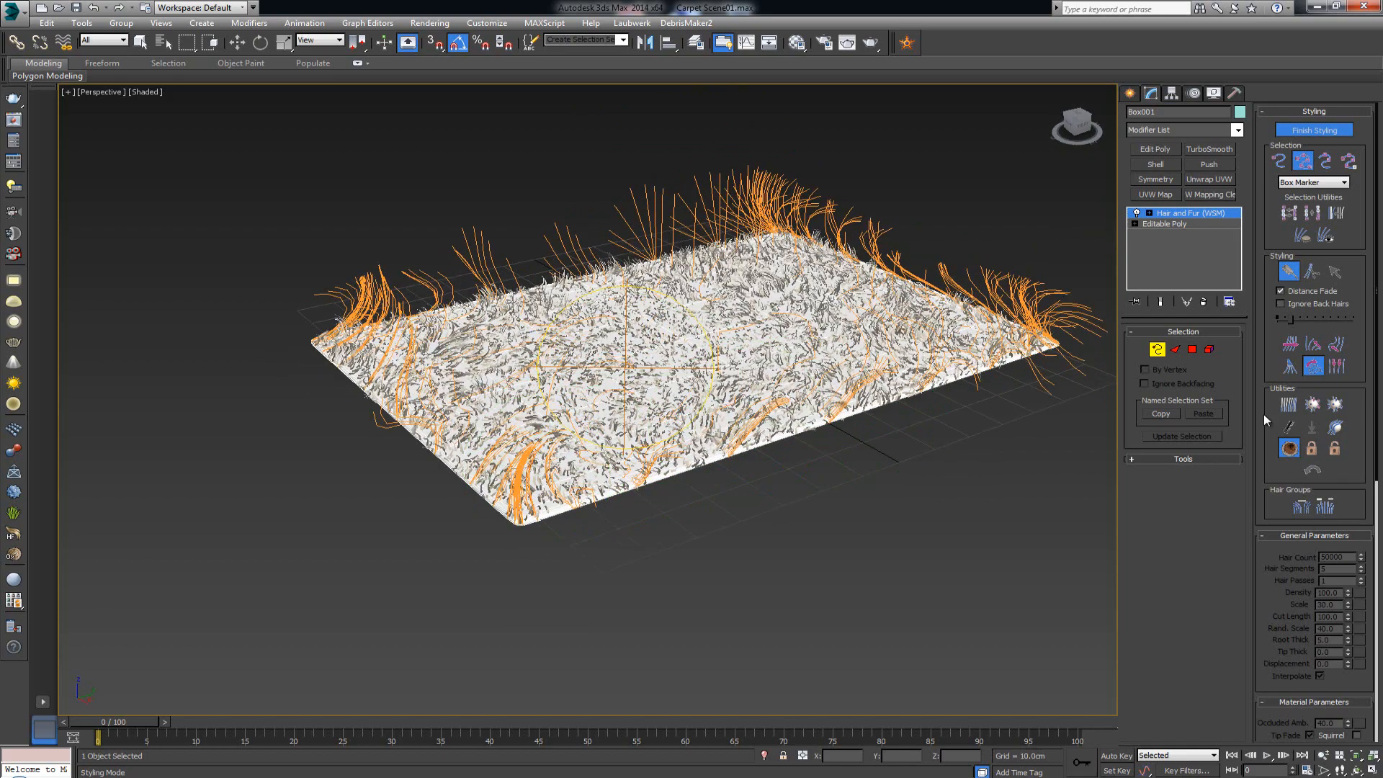
drag(626, 367, 677, 396)
mouse_move(668, 410)
alt+middle_down()
mouse_move(774, 602)
mouse_move(864, 391)
alt+middle_up()
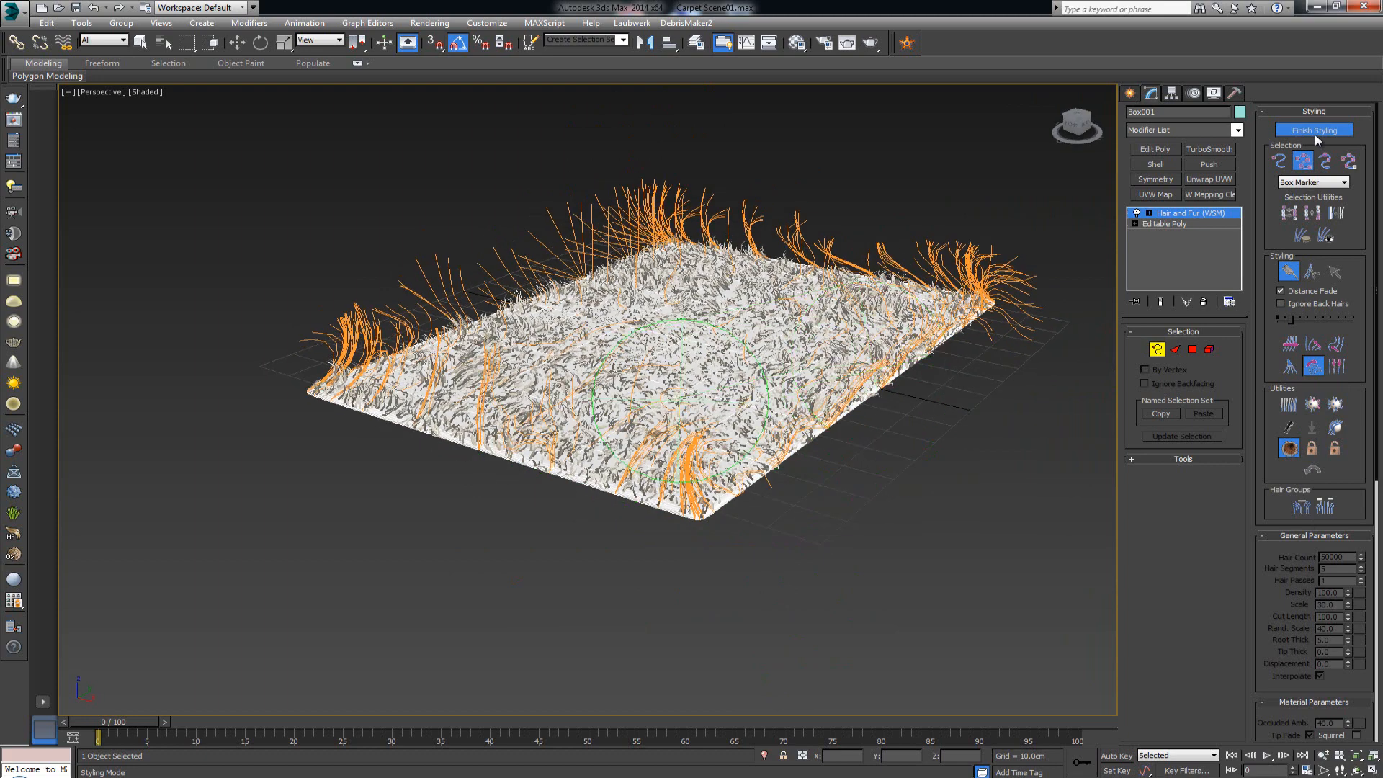
Step: Comb the stray guides sticking out below the carpet's edge upward with the Translate brush and finish styling
scroll(655, 375, up, 3)
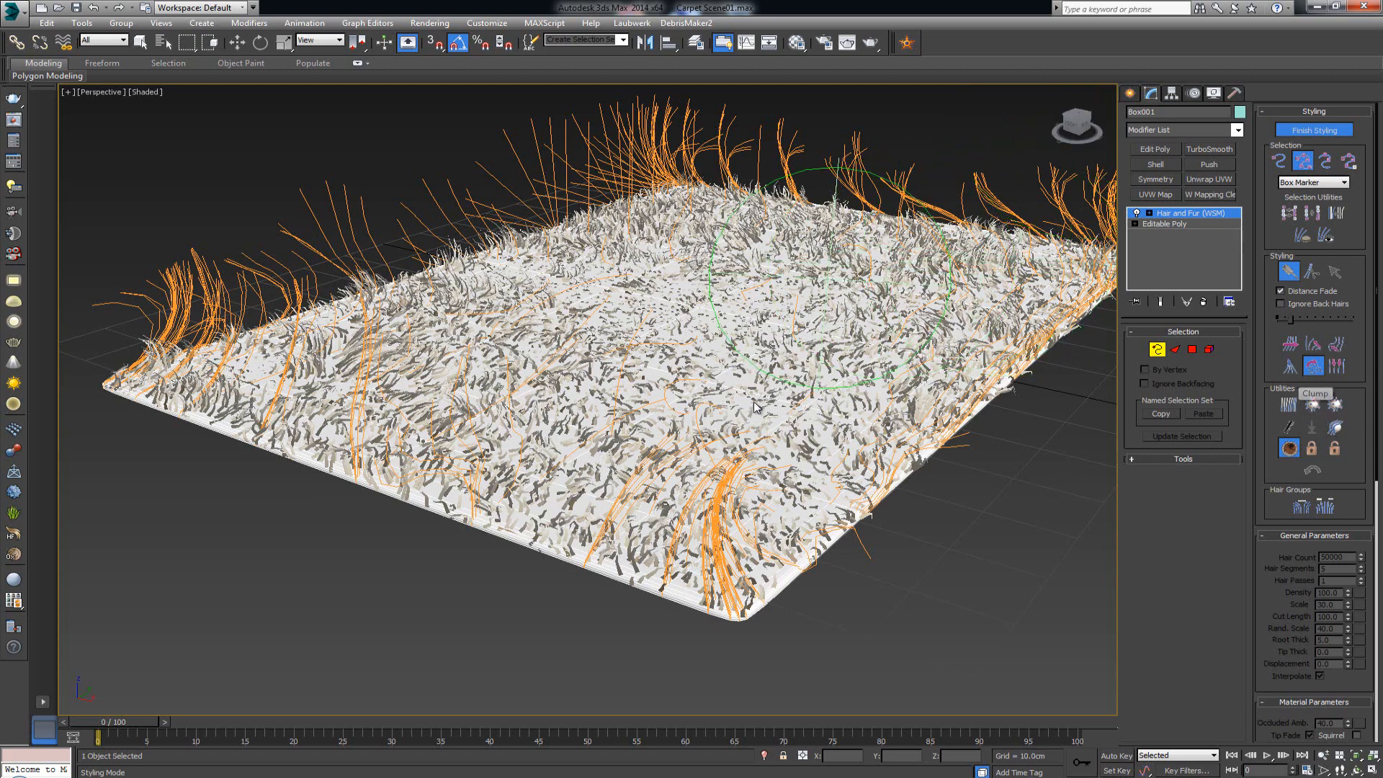
alt+middle_drag(620, 436, 1037, 519)
mouse_move(1044, 288)
alt+middle_down()
mouse_move(732, 396)
mouse_move(956, 336)
mouse_move(814, 461)
alt+middle_up()
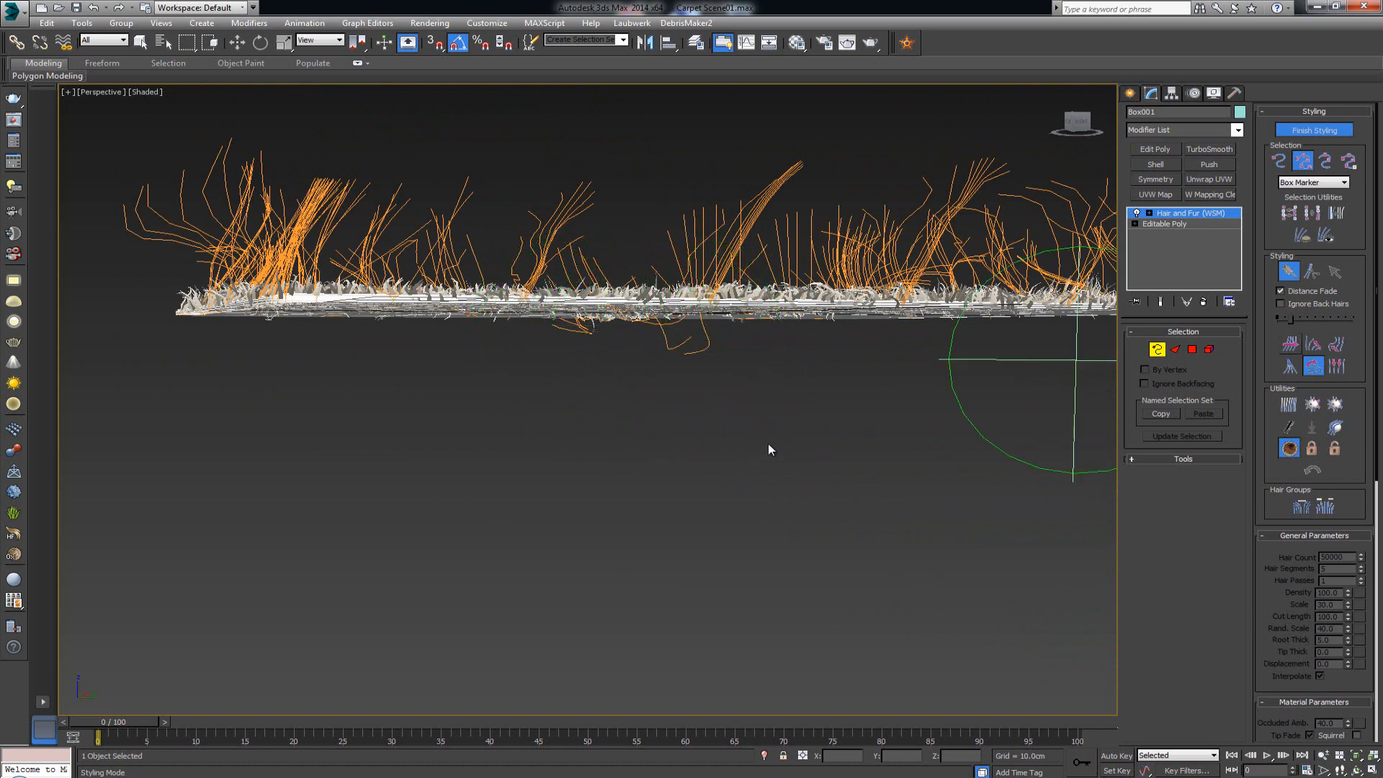
click(1289, 343)
mouse_move(779, 461)
mouse_down()
mouse_move(731, 444)
mouse_move(763, 451)
mouse_move(807, 386)
mouse_move(781, 370)
mouse_up()
mouse_move(564, 258)
alt+middle_down()
mouse_move(990, 354)
mouse_move(739, 426)
mouse_move(756, 408)
mouse_move(736, 459)
mouse_move(749, 479)
alt+middle_up()
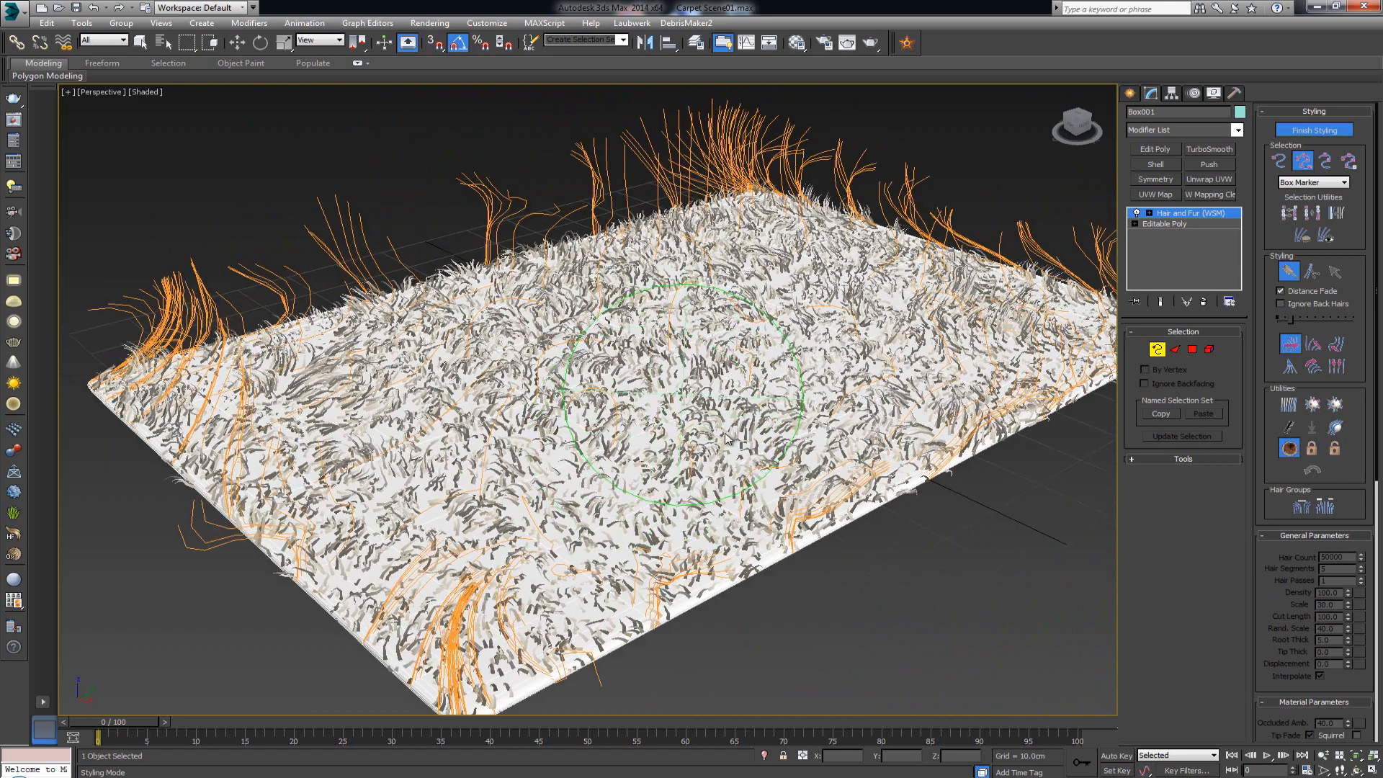
scroll(749, 432, down, 3)
alt+middle_drag(584, 341, 800, 404)
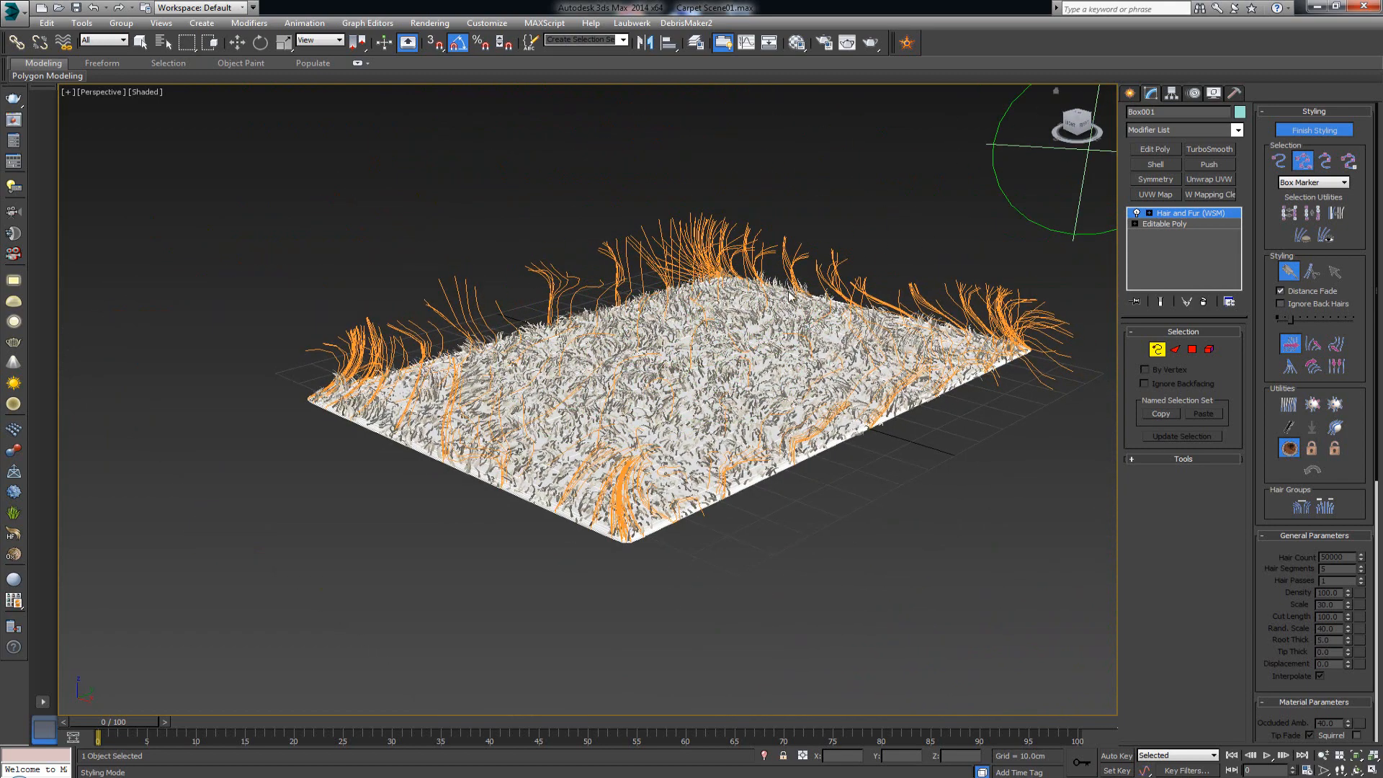
key(q)
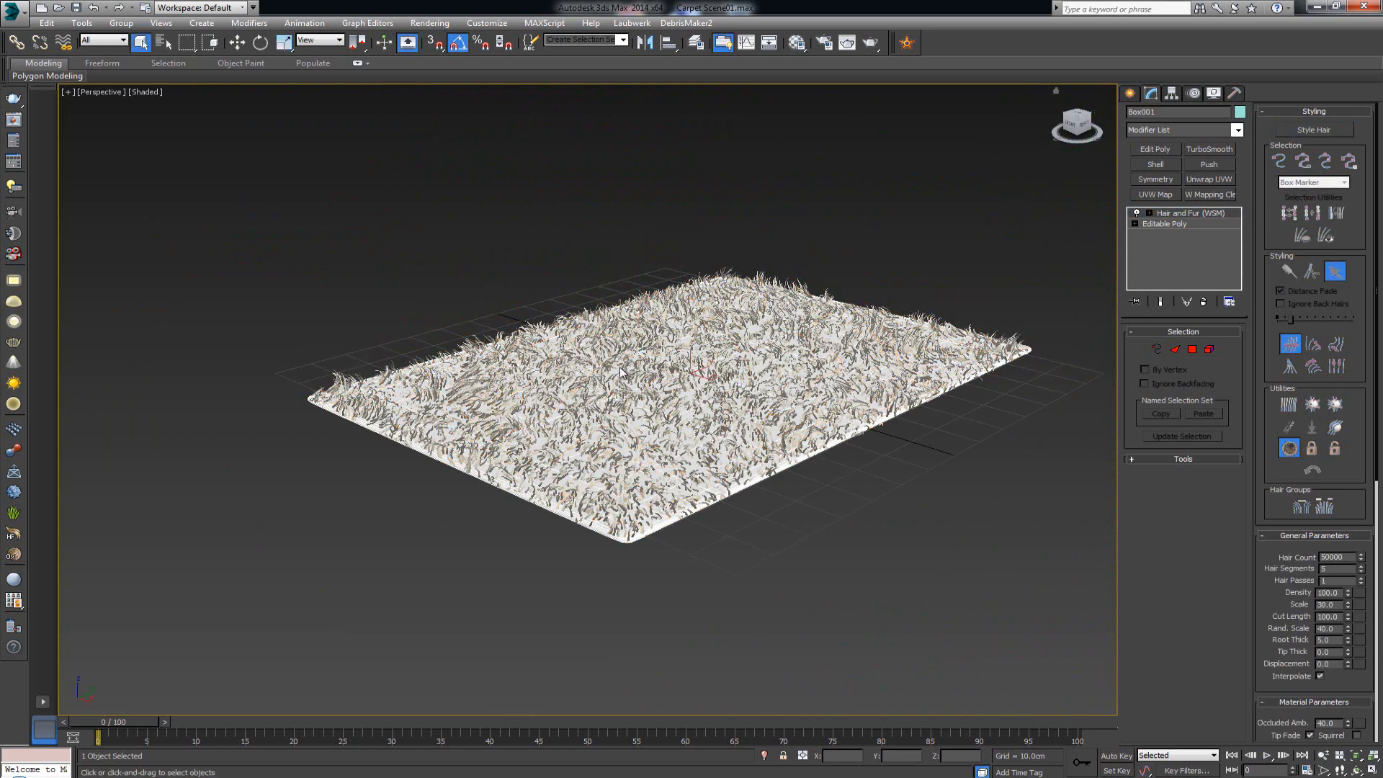
Step: Deselect the carpet, switch to the VRayCam001 view with safe frames and render the styled hair
key(ctrl+d)
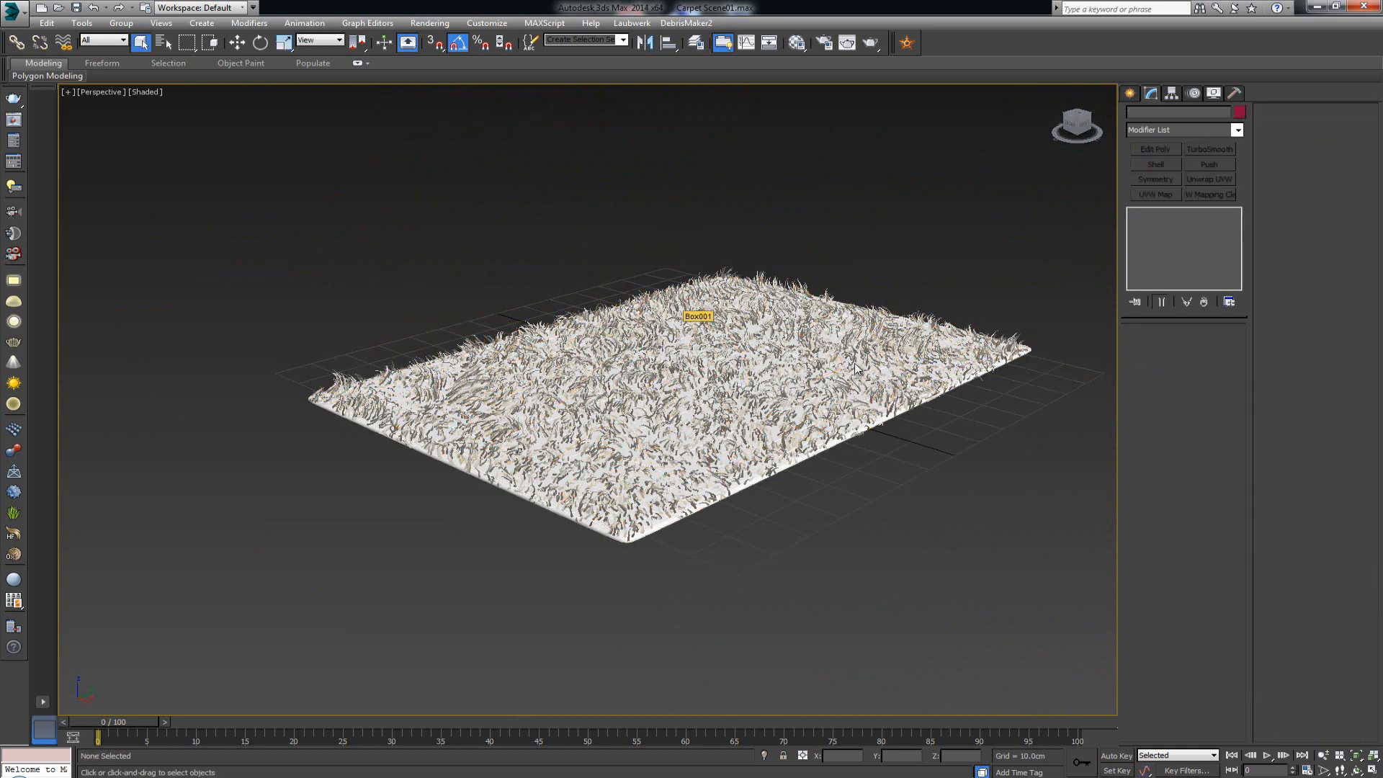
key(c)
key(shift+f)
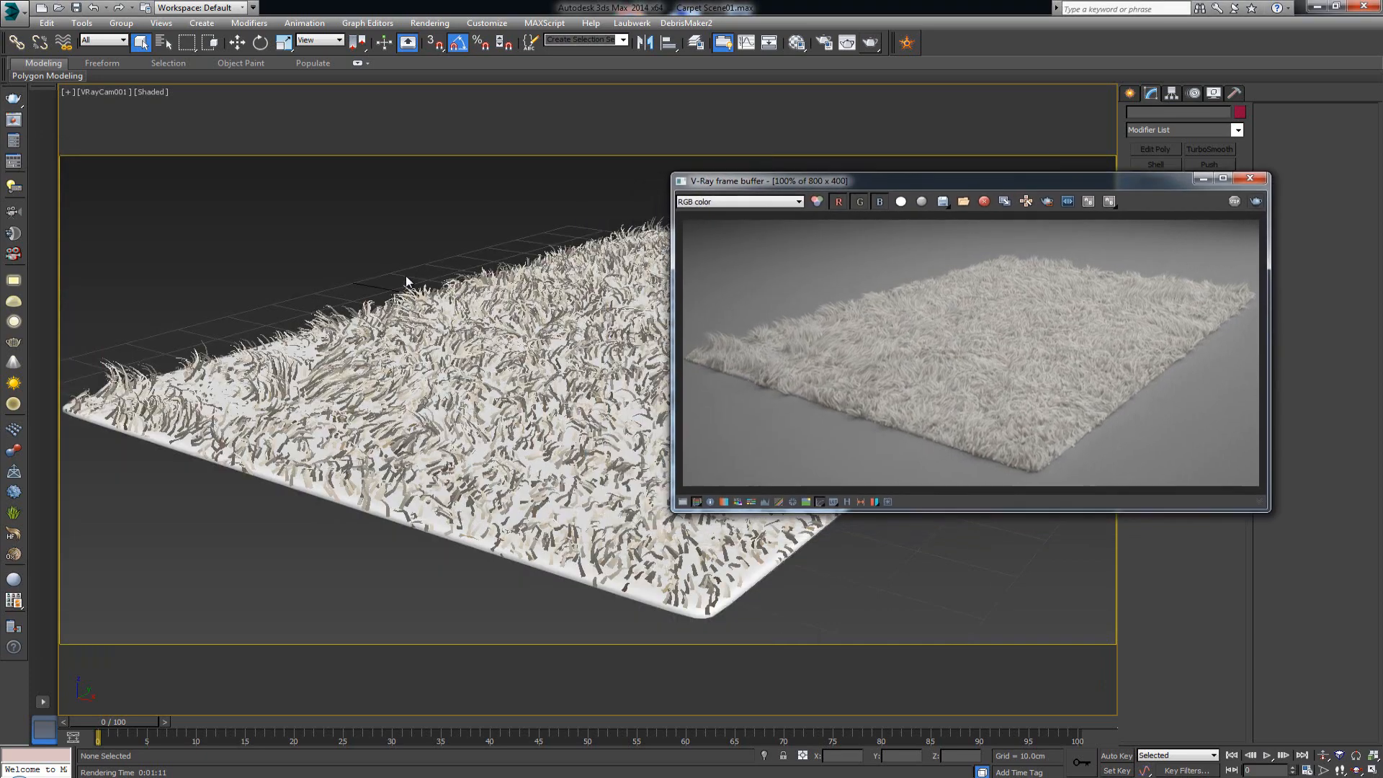
Step: Compare the finished render with the Rug_06 reference photo side by side
key(alt+Tab)
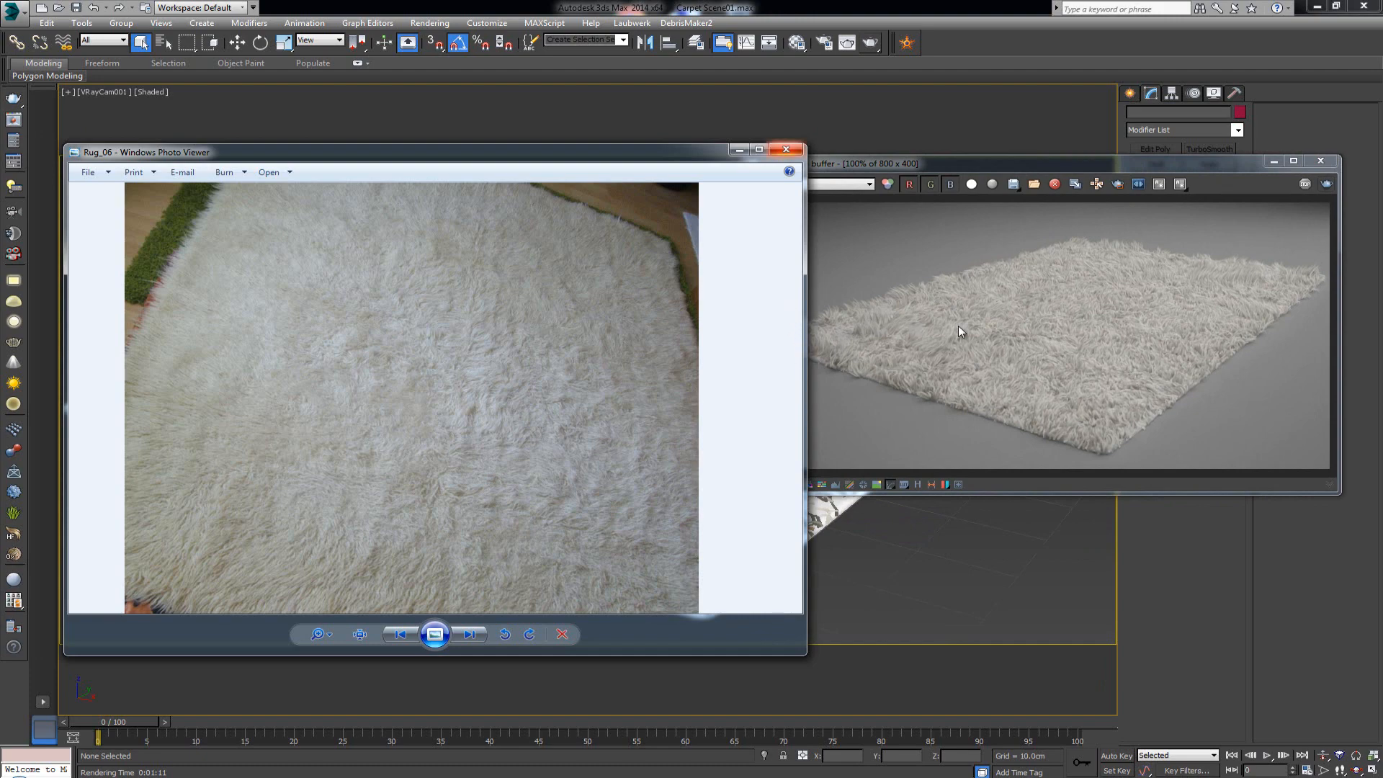
click(1005, 257)
drag(958, 164, 608, 185)
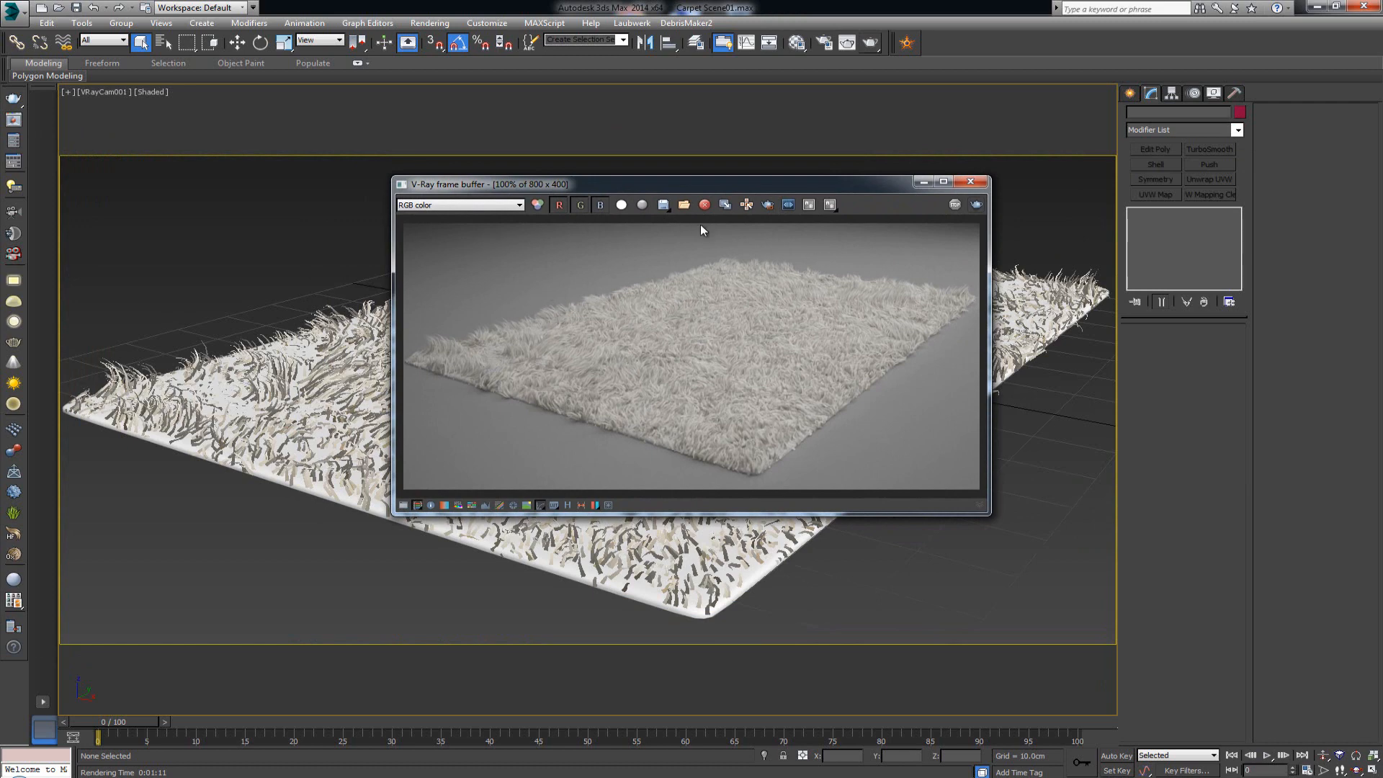
Step: Select the carpet to access its hair parameters and close the render window
click(357, 372)
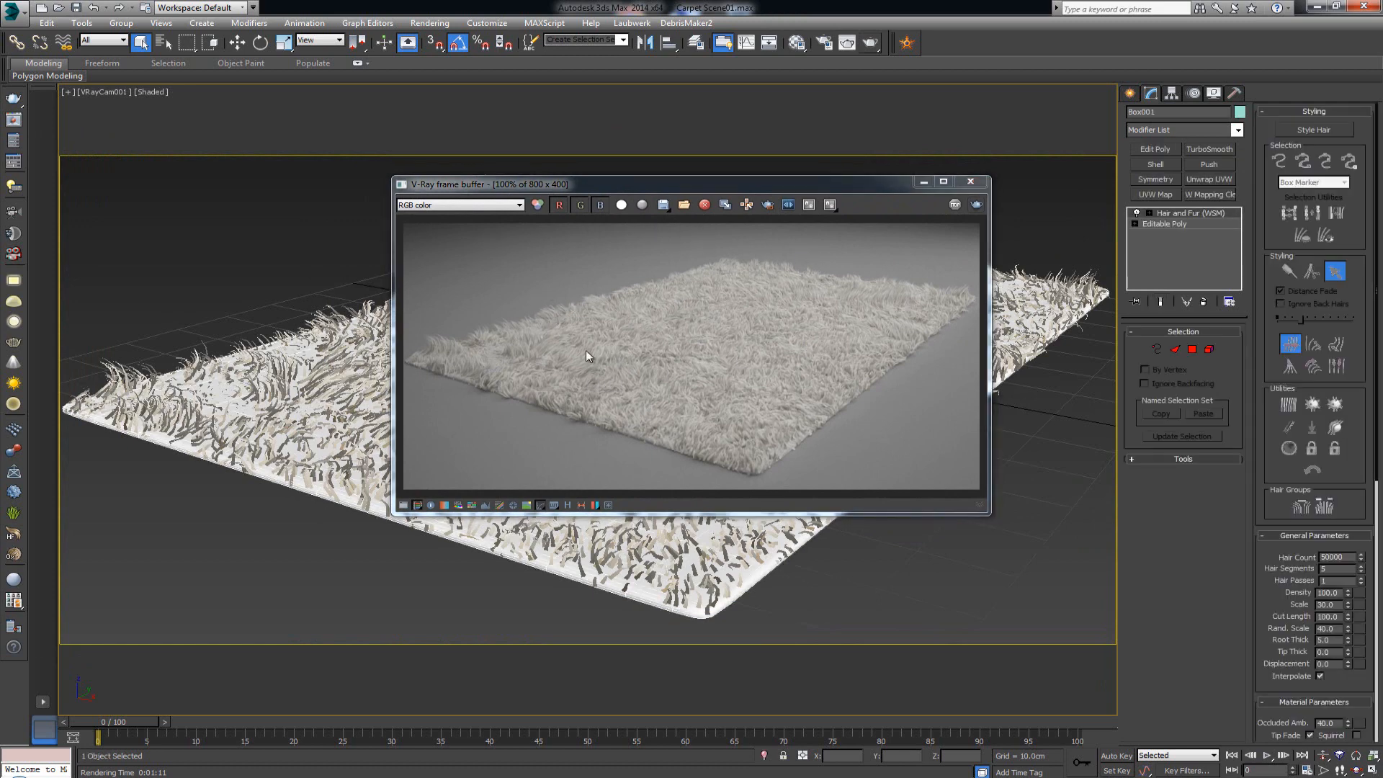
scroll(650, 338, down, 3)
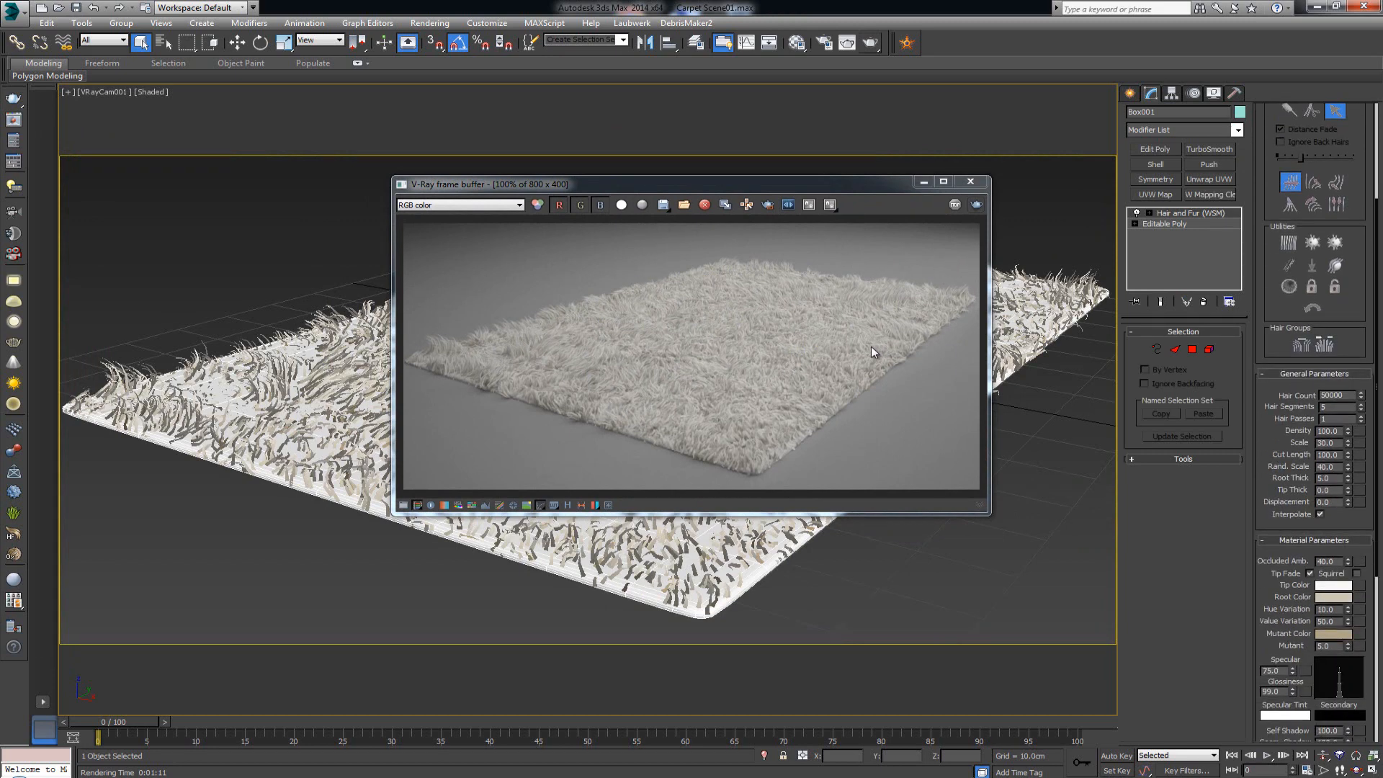
click(970, 182)
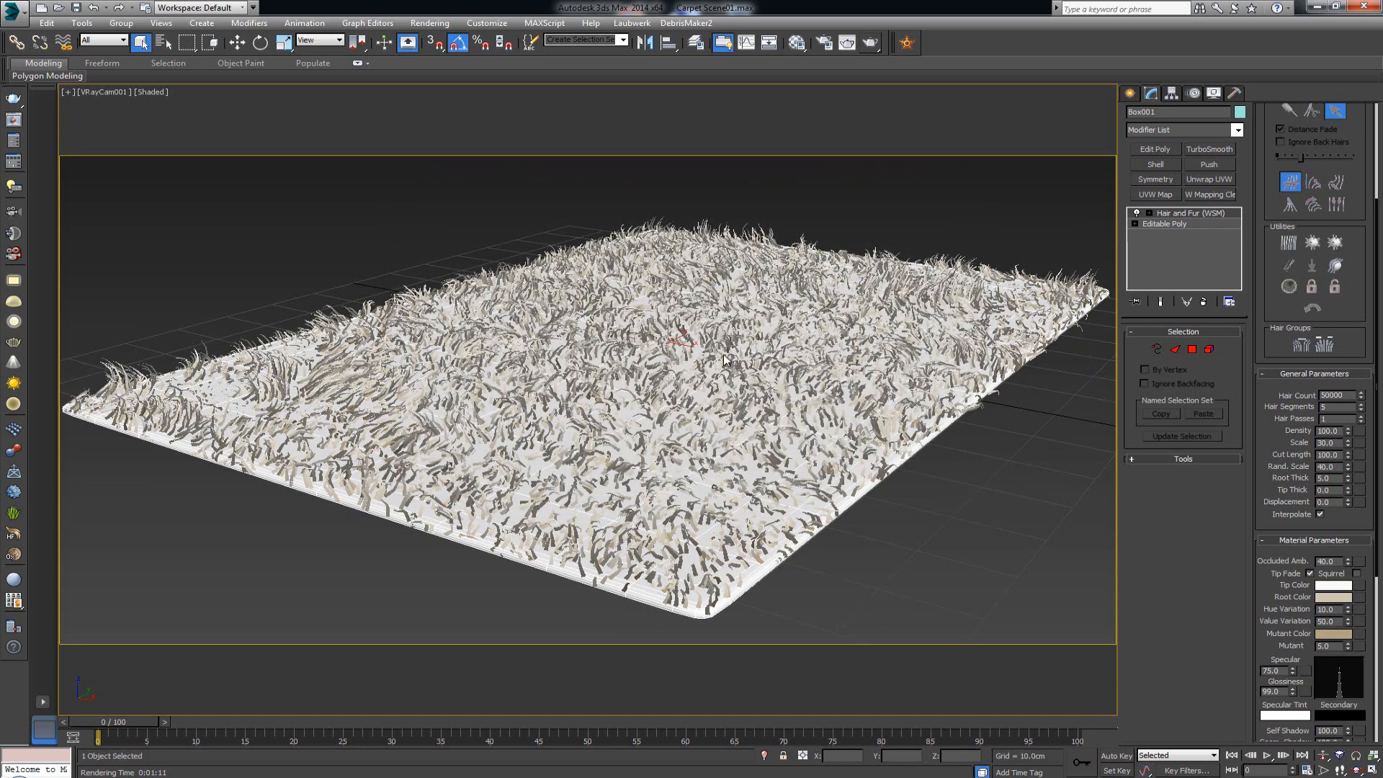
Step: With the Material Editor open, set the Hair and Fur render effect's Hairs option to geometry and close the effects settings
key(m)
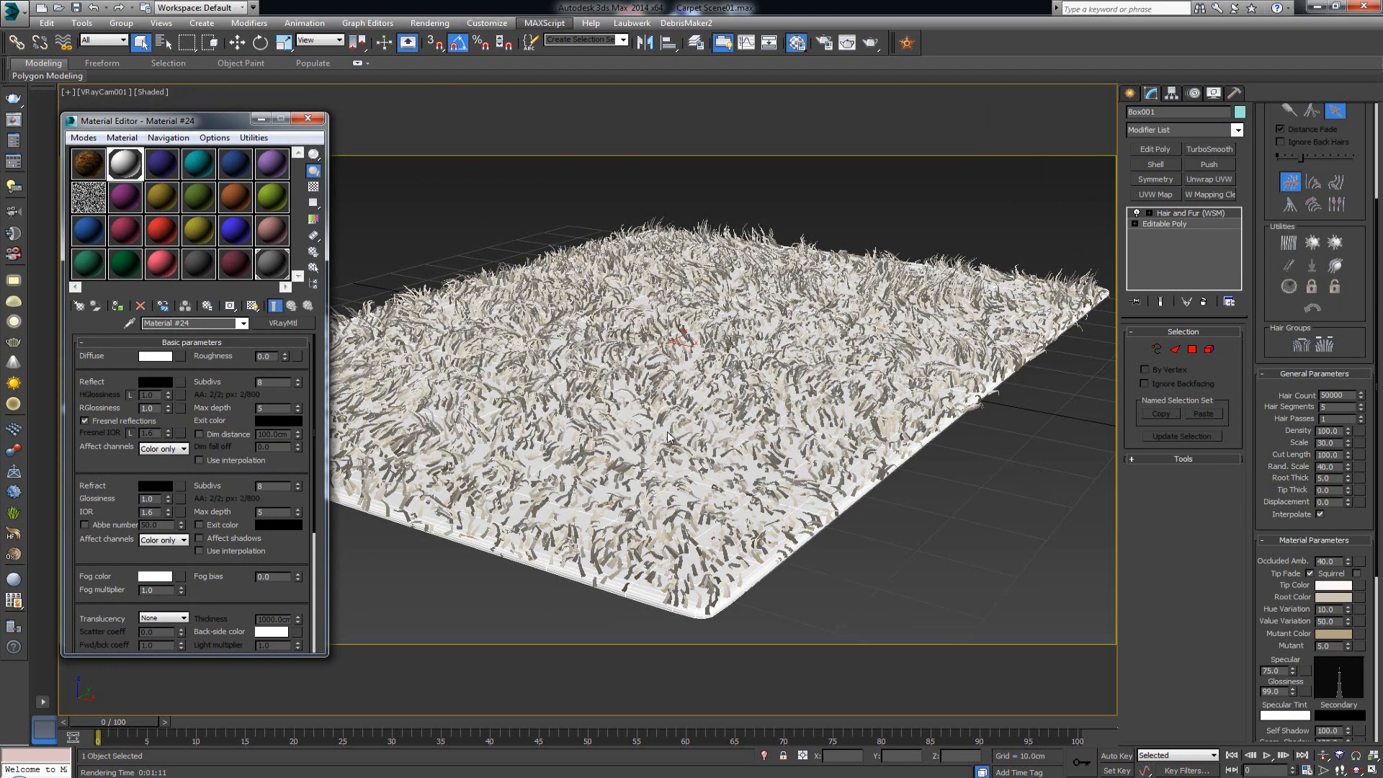
click(430, 23)
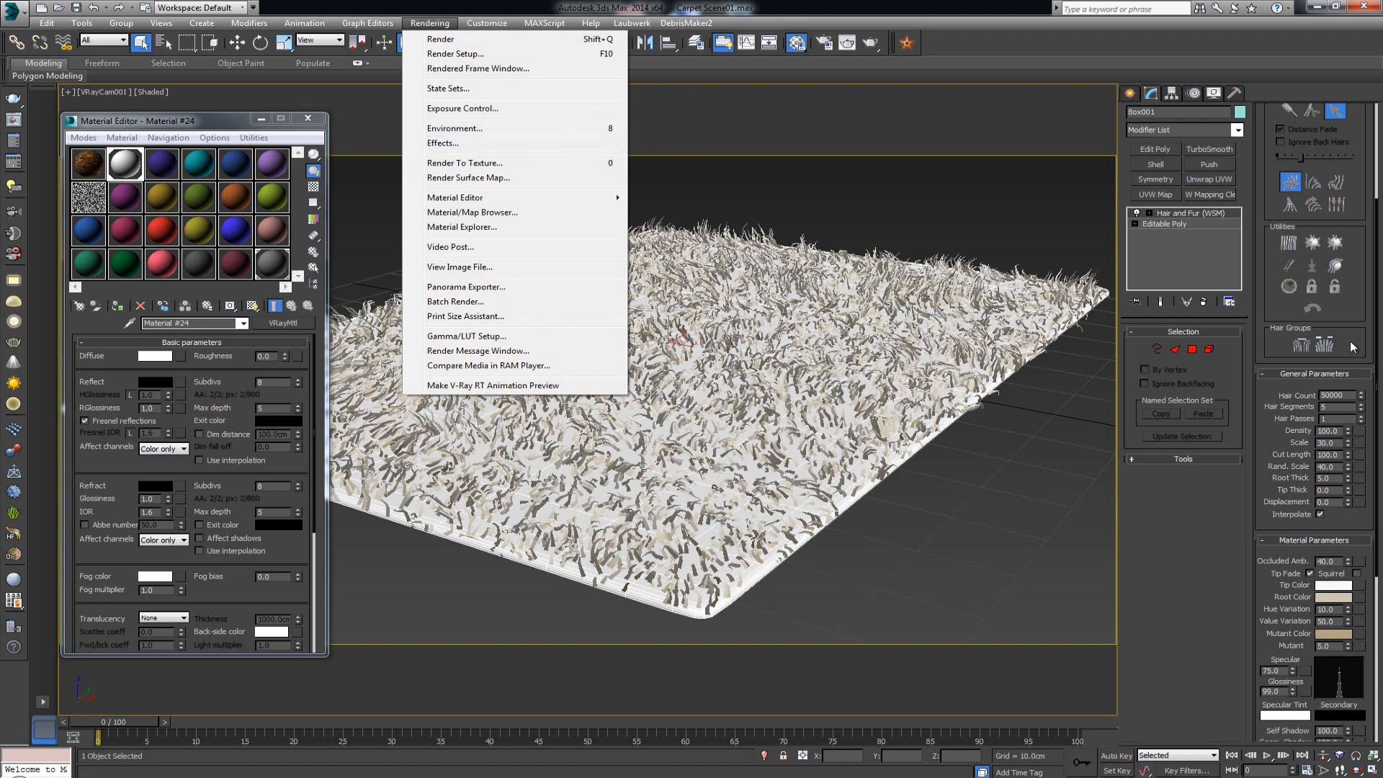
key(Return)
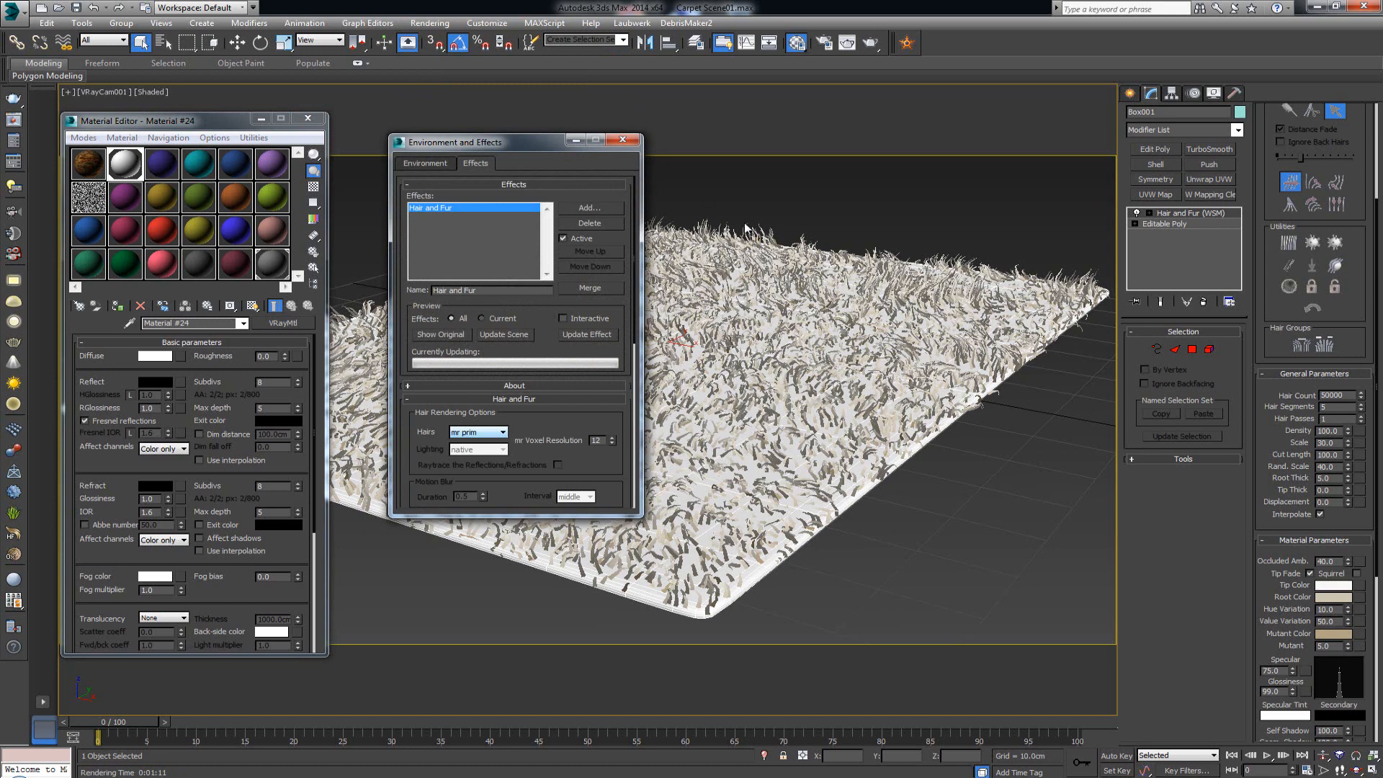
click(489, 432)
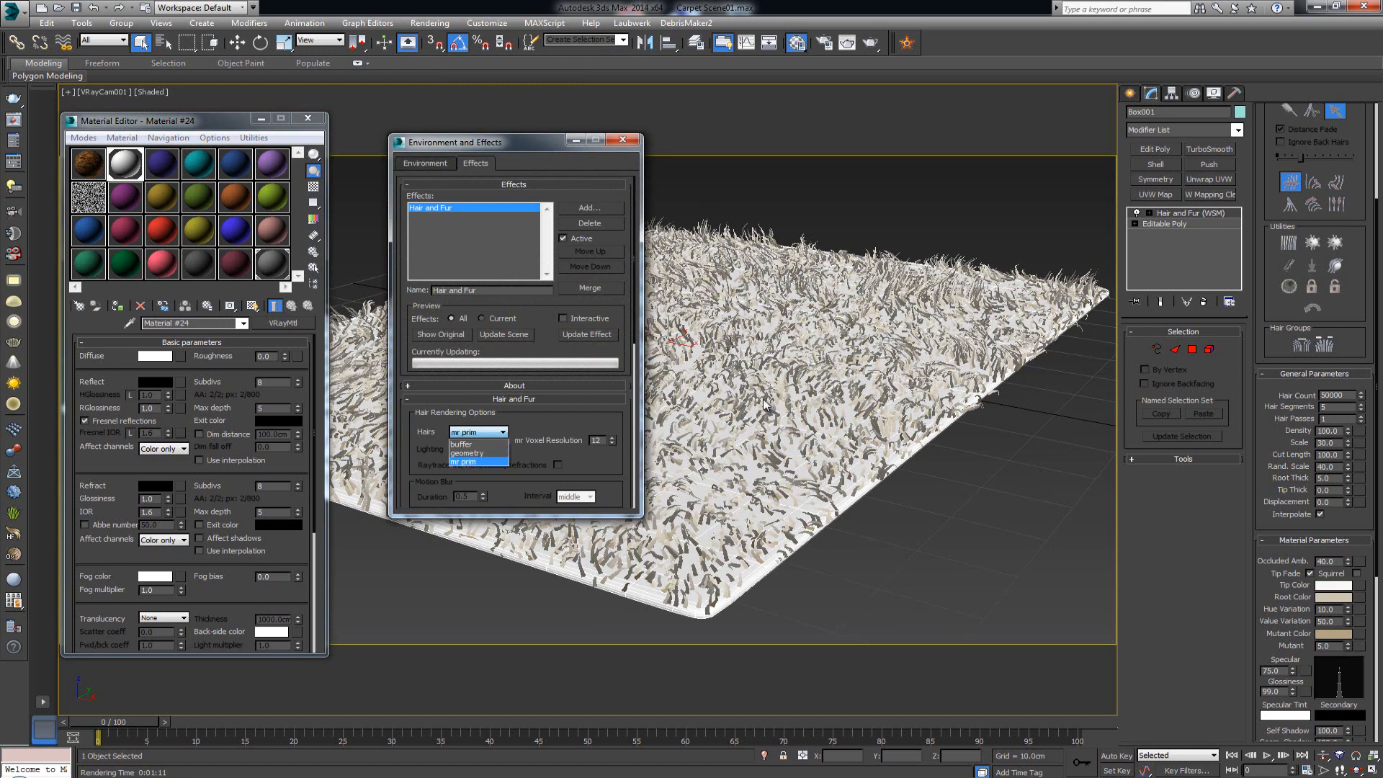
click(475, 453)
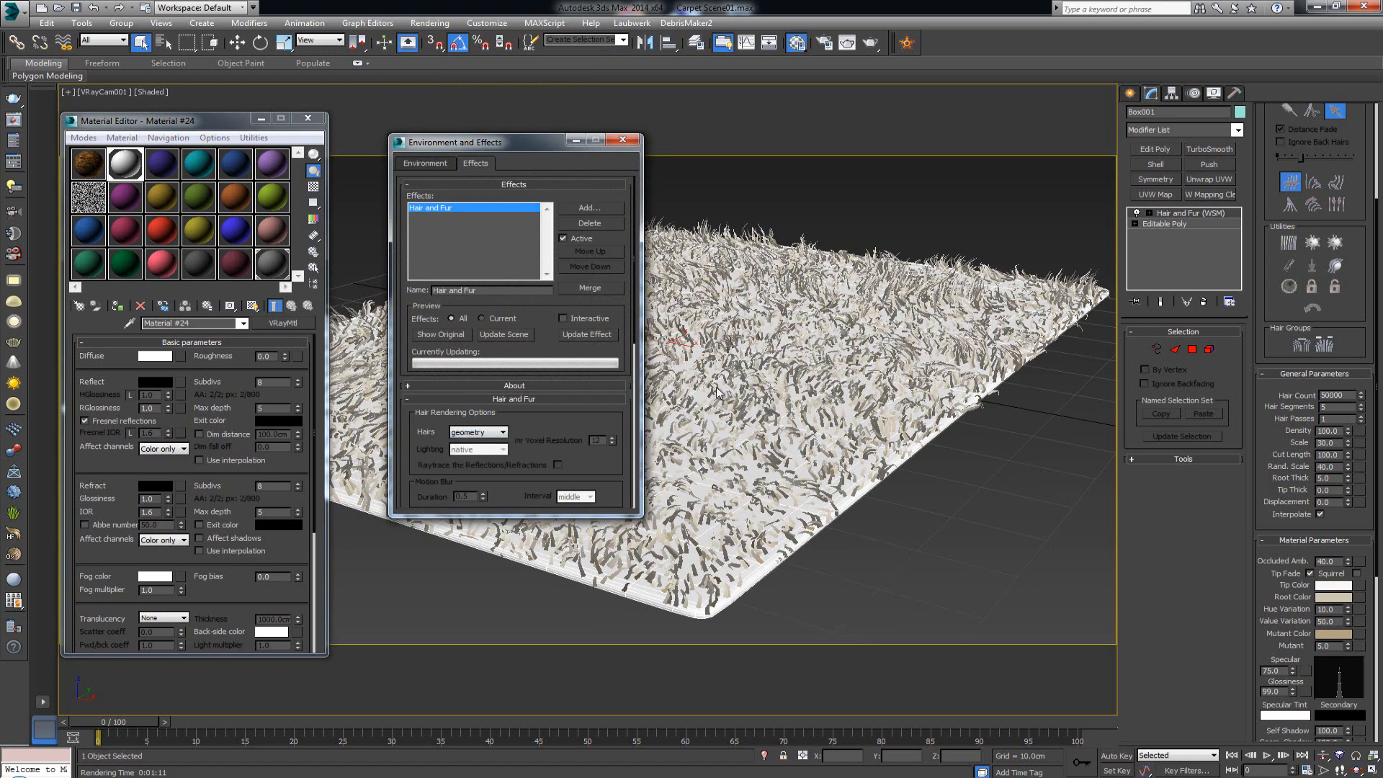
click(672, 406)
key(8)
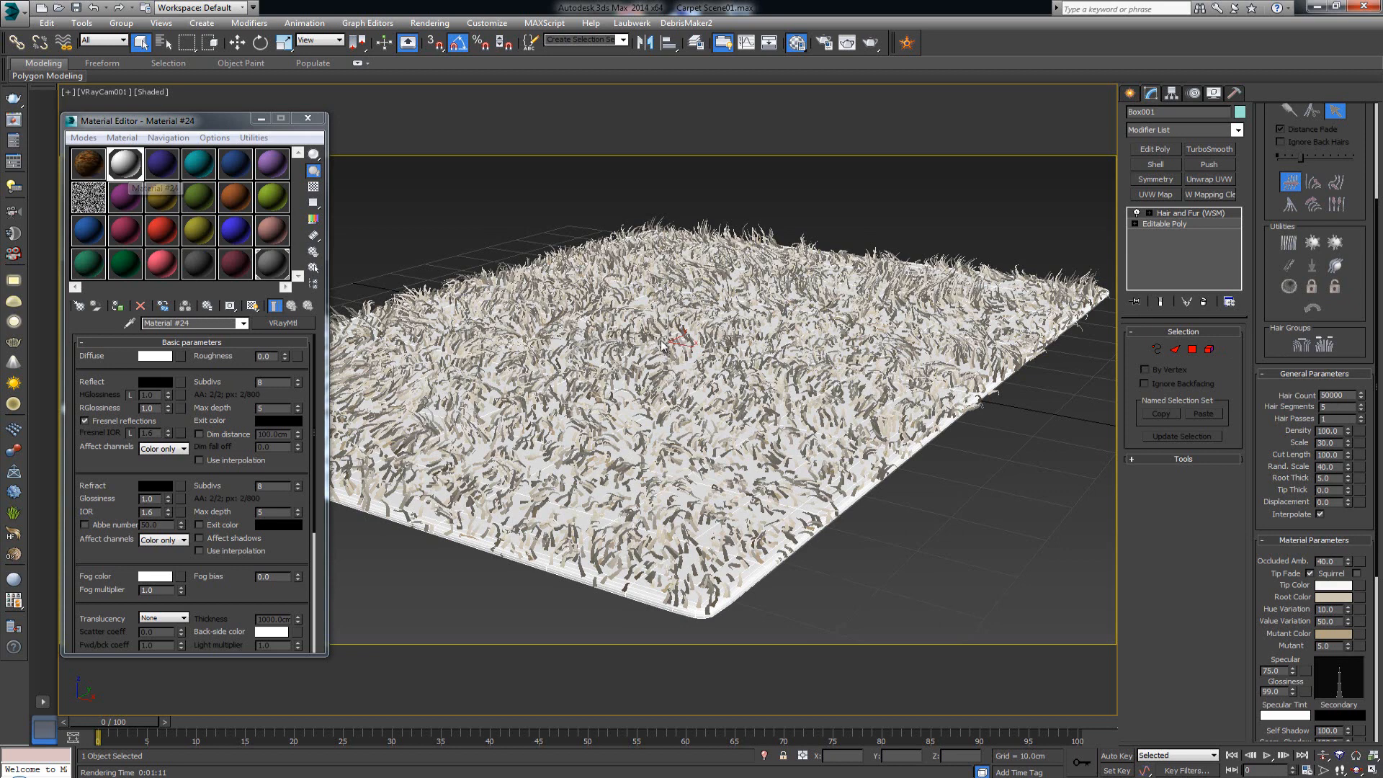
Step: Copy the front bitmap from the Base material's Falloff map and paste it as a copy into Material #24's Diffuse slot
click(88, 163)
right_click(238, 372)
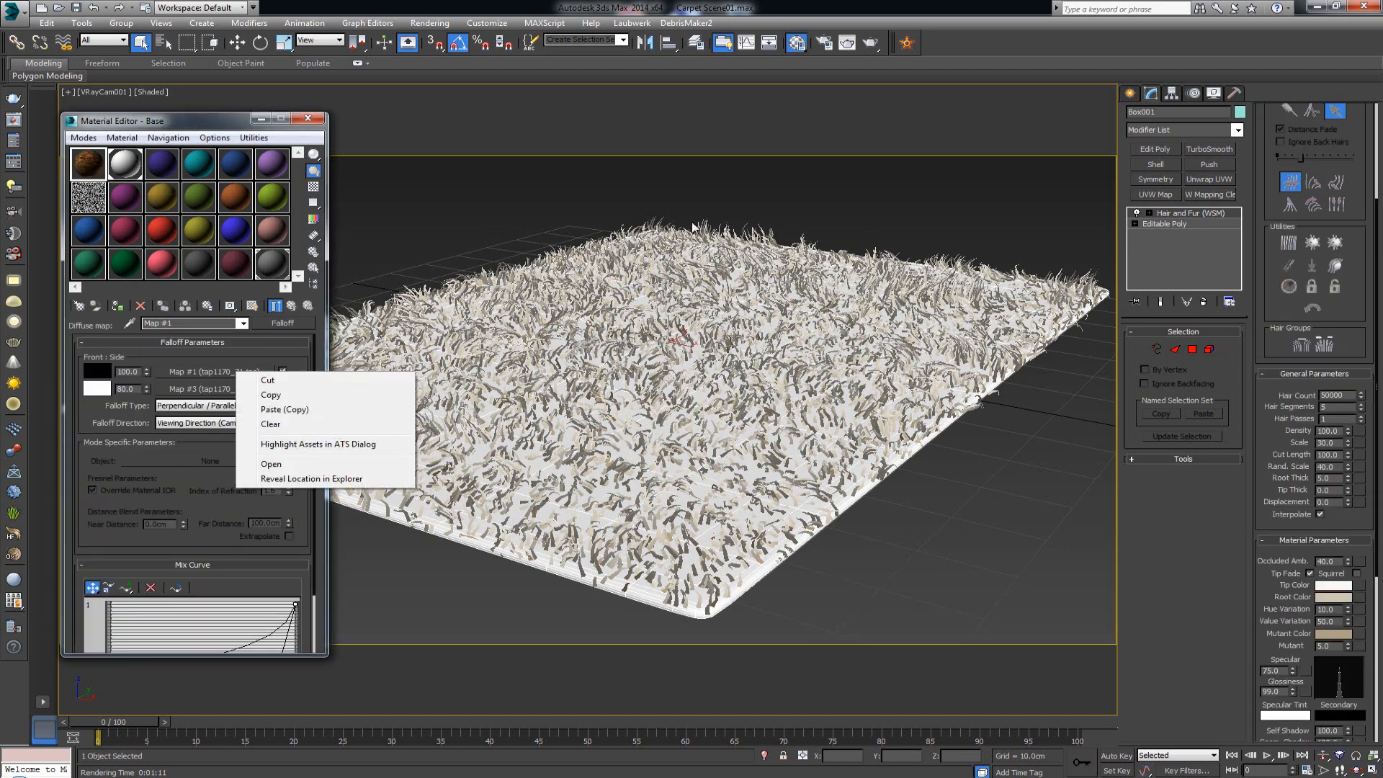
click(573, 222)
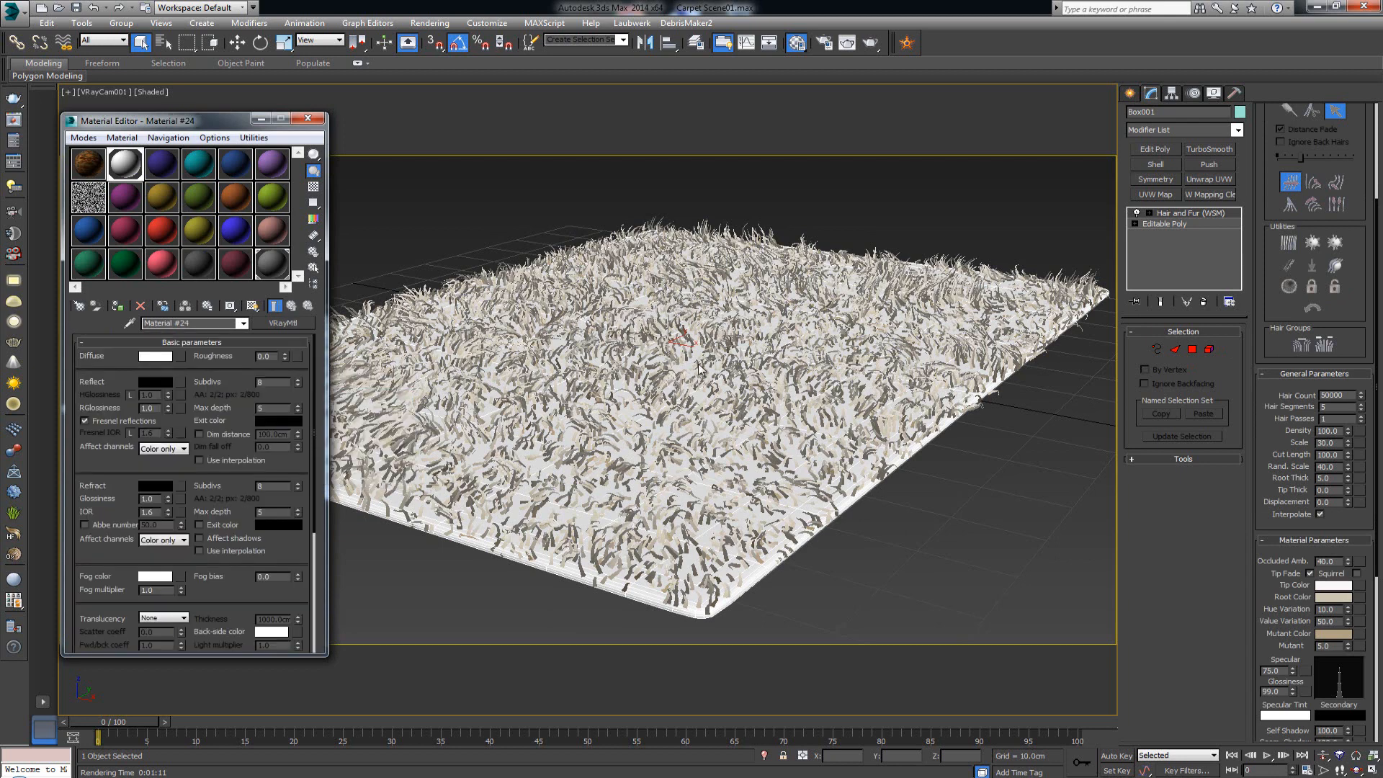
right_click(181, 356)
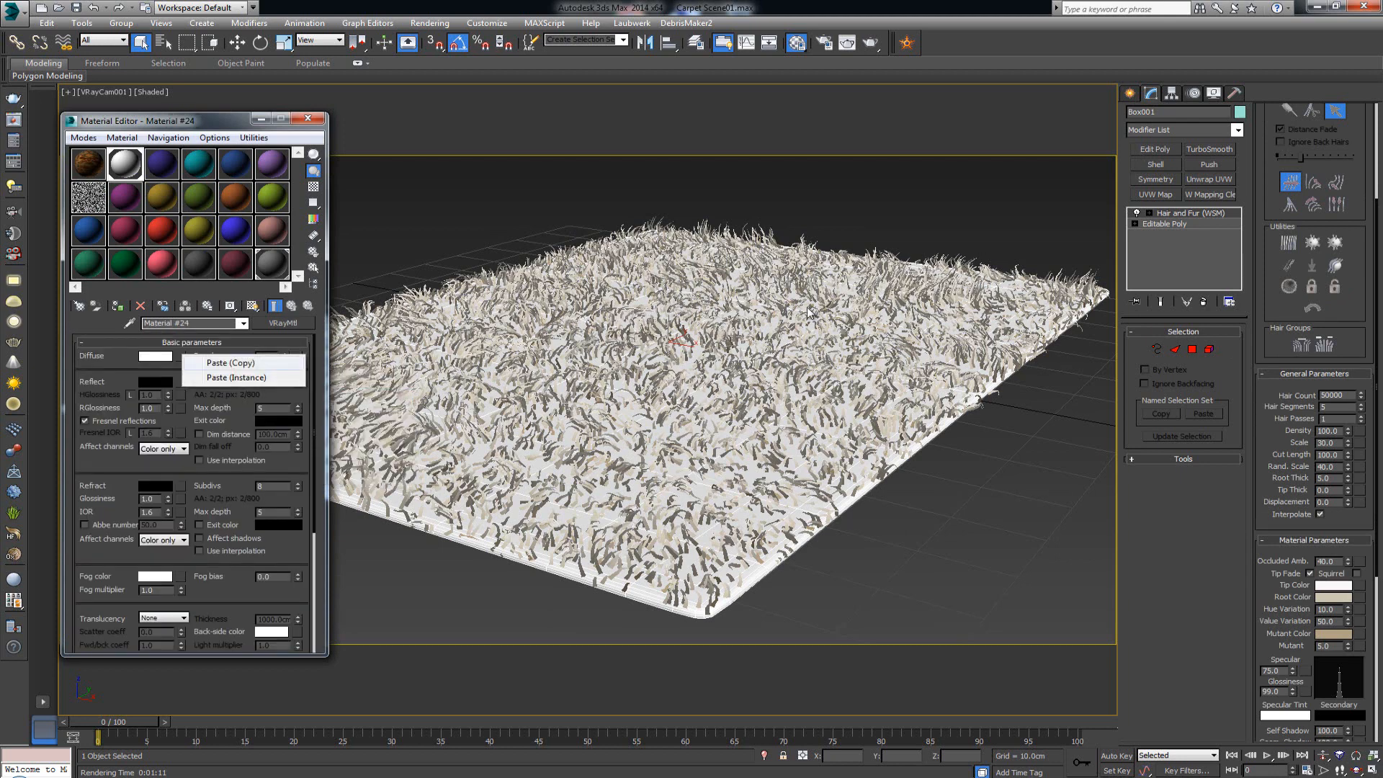
click(229, 363)
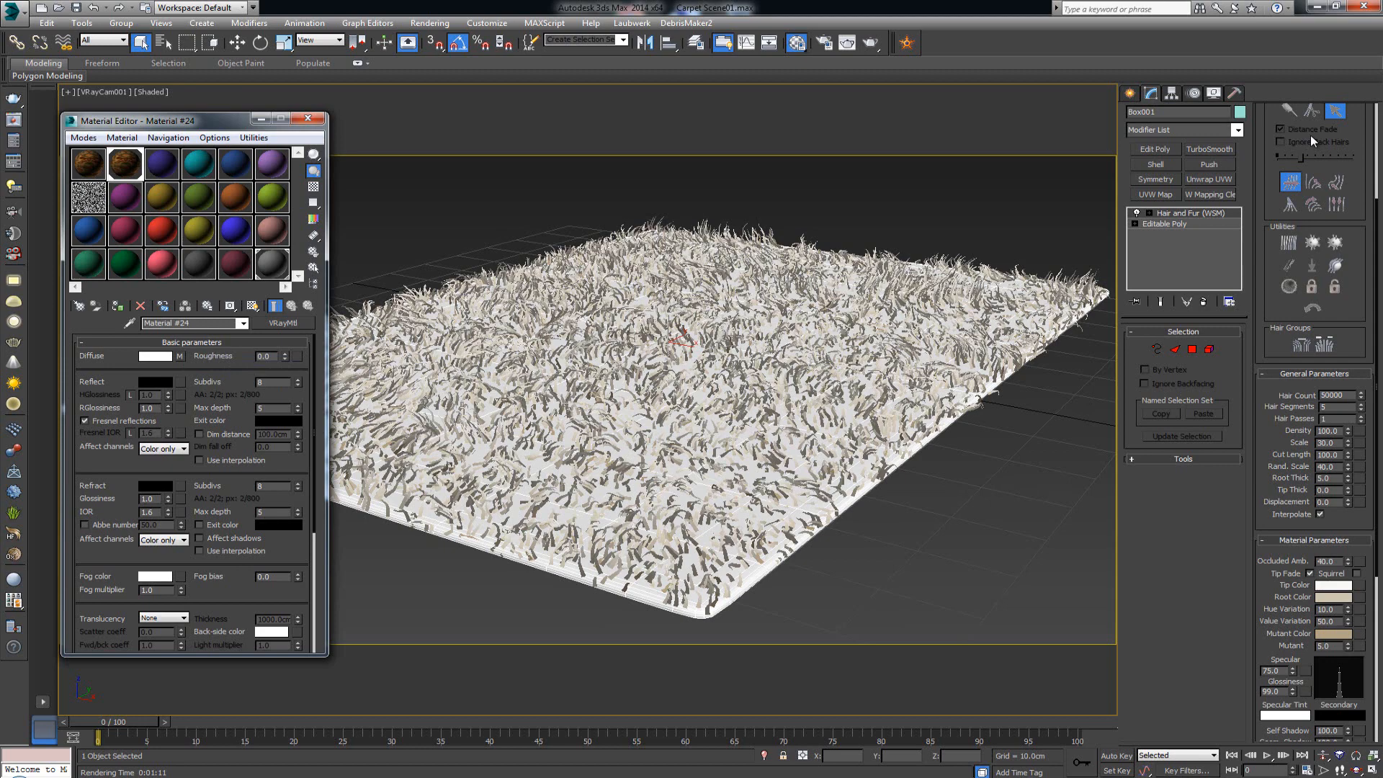
Step: Show Material #24's texture in the viewport, close the Material Editor and render the carpet
click(252, 305)
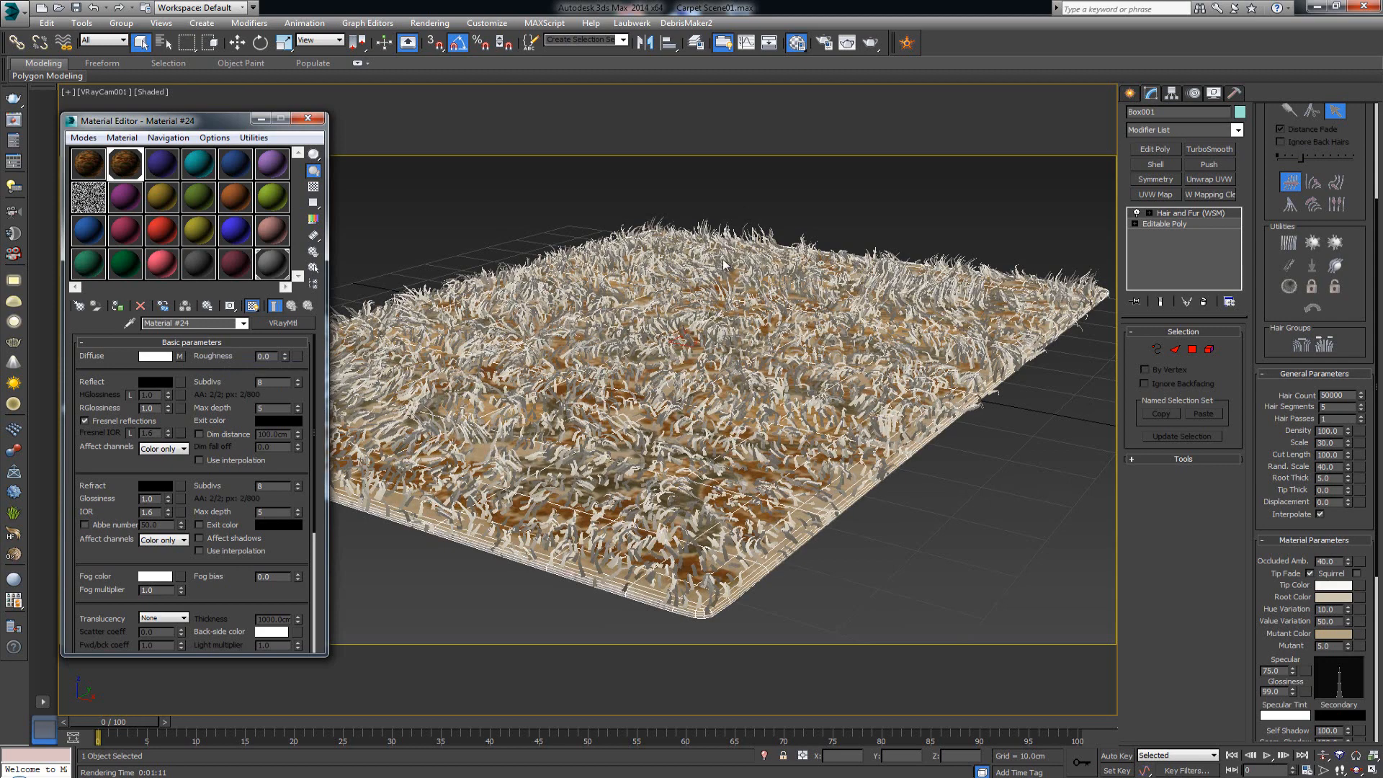
key(m)
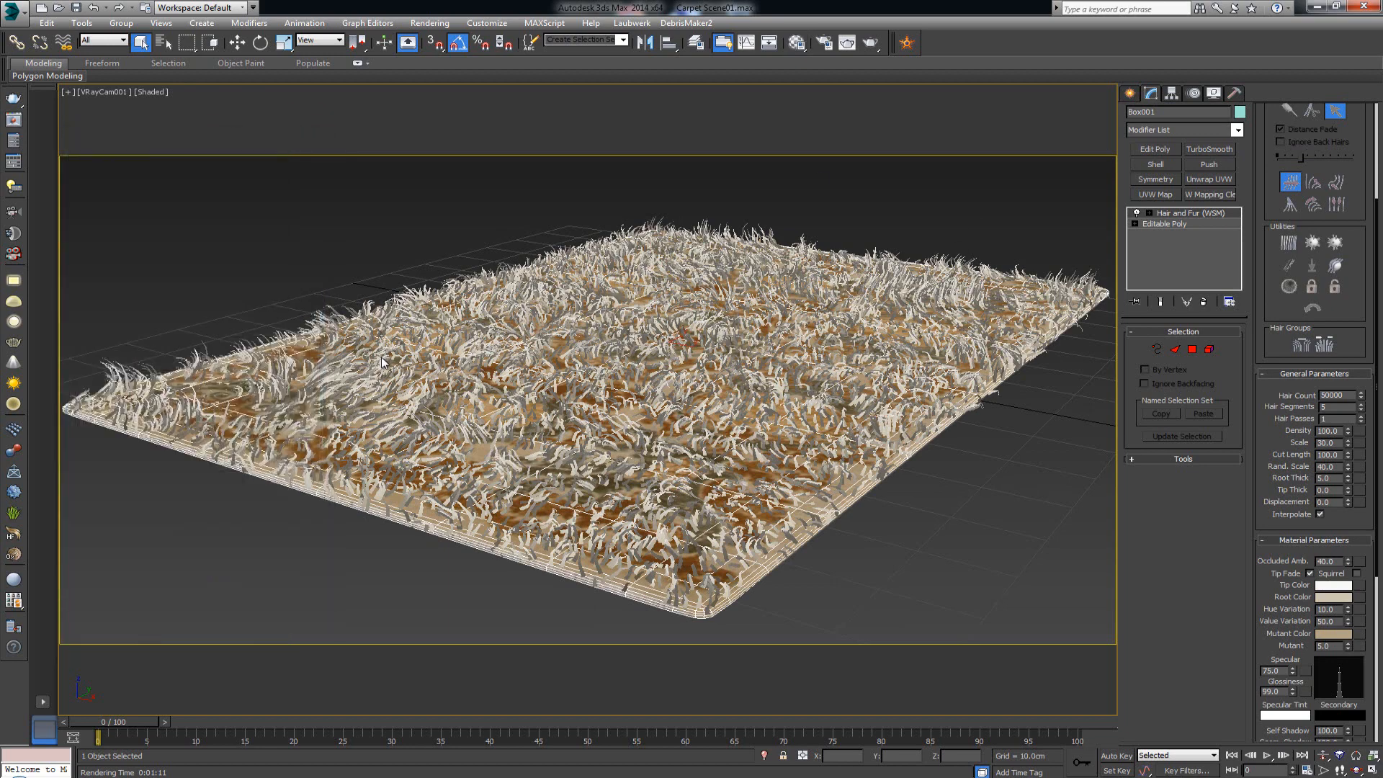
click(870, 41)
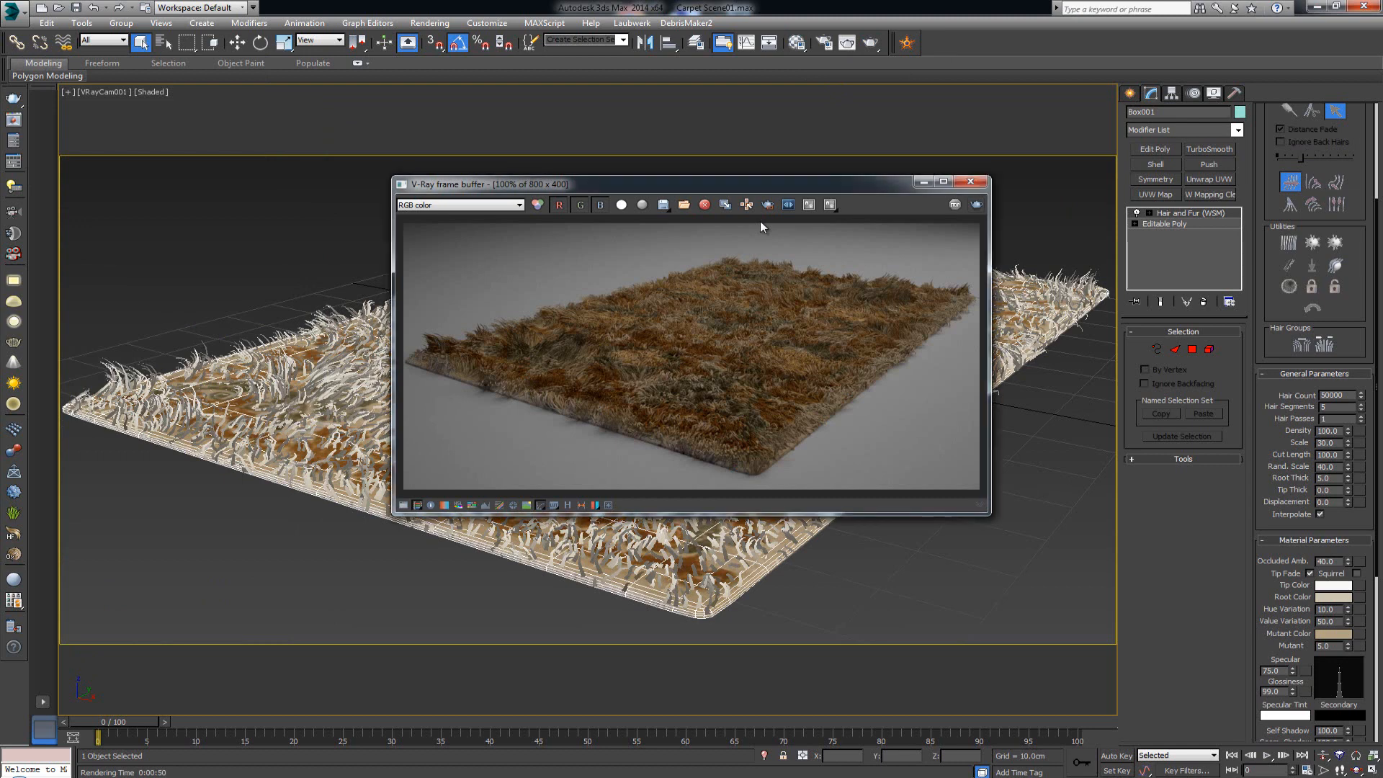
mouse_move(757, 185)
mouse_down()
mouse_move(639, 166)
mouse_move(499, 177)
mouse_up()
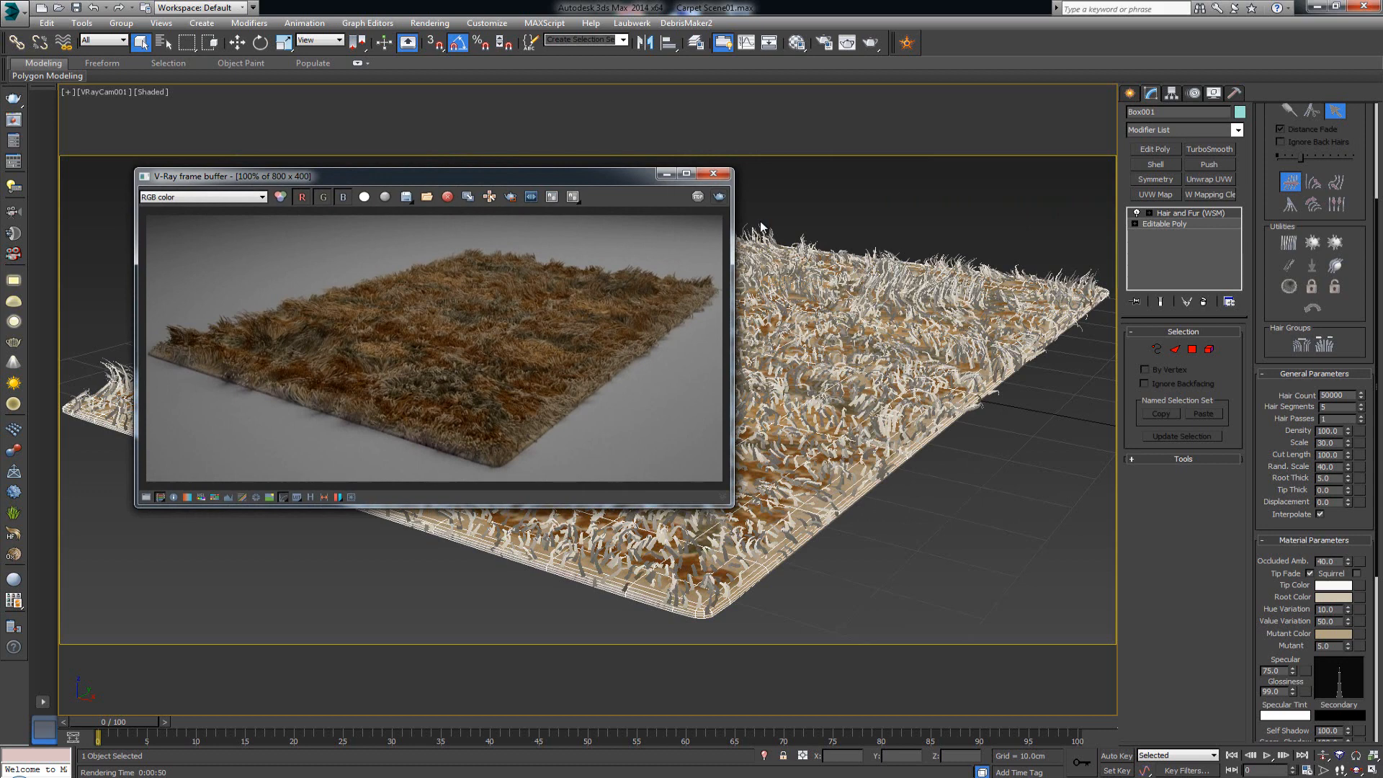
Step: Set the carpet's hair Scale to 15 and Hair Count to 20000, and render the carpet again
mouse_move(1275, 439)
mouse_down()
mouse_move(1275, 594)
mouse_move(1274, 448)
mouse_up()
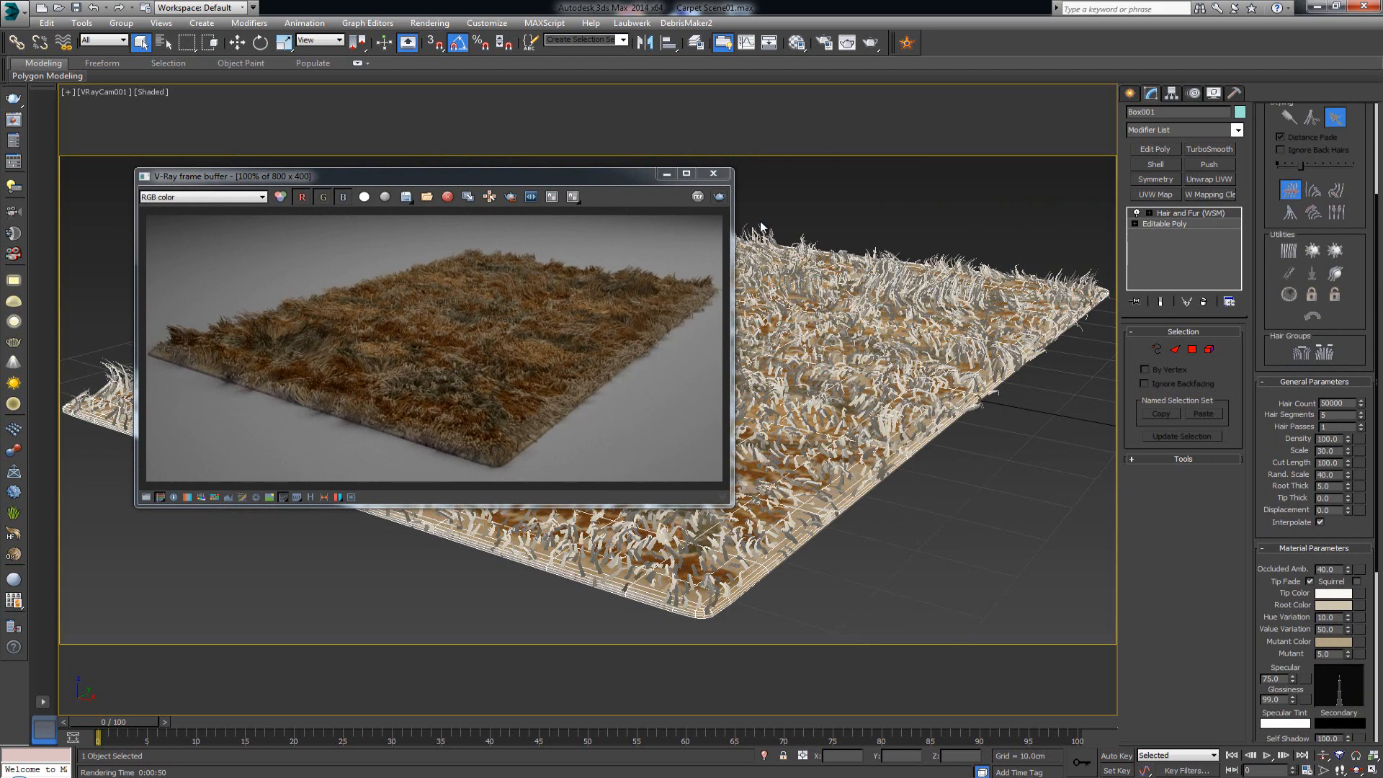
double_click(1327, 451)
text(15)
key(Return)
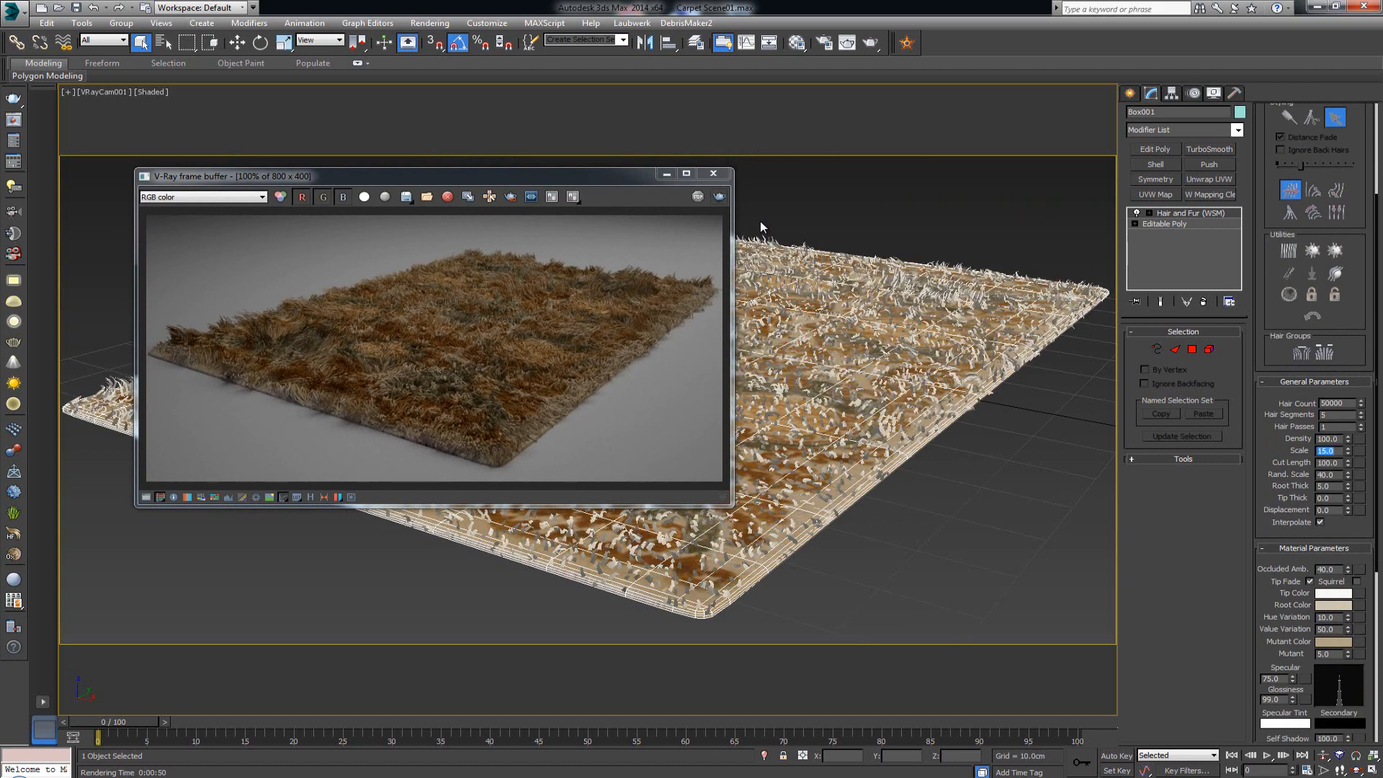
click(1323, 403)
key(Return)
mouse_move(435, 175)
mouse_down()
mouse_move(544, 144)
mouse_move(639, 163)
mouse_up()
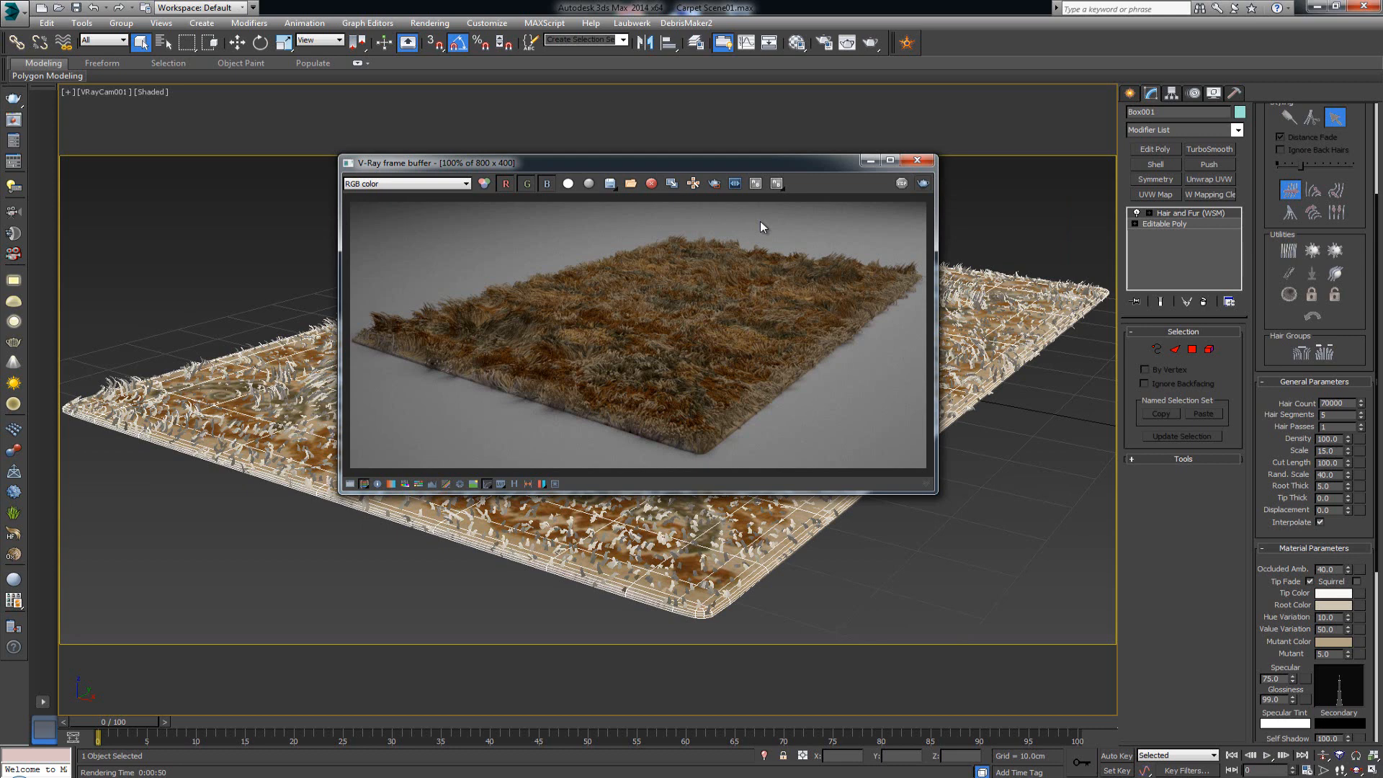
key(F9)
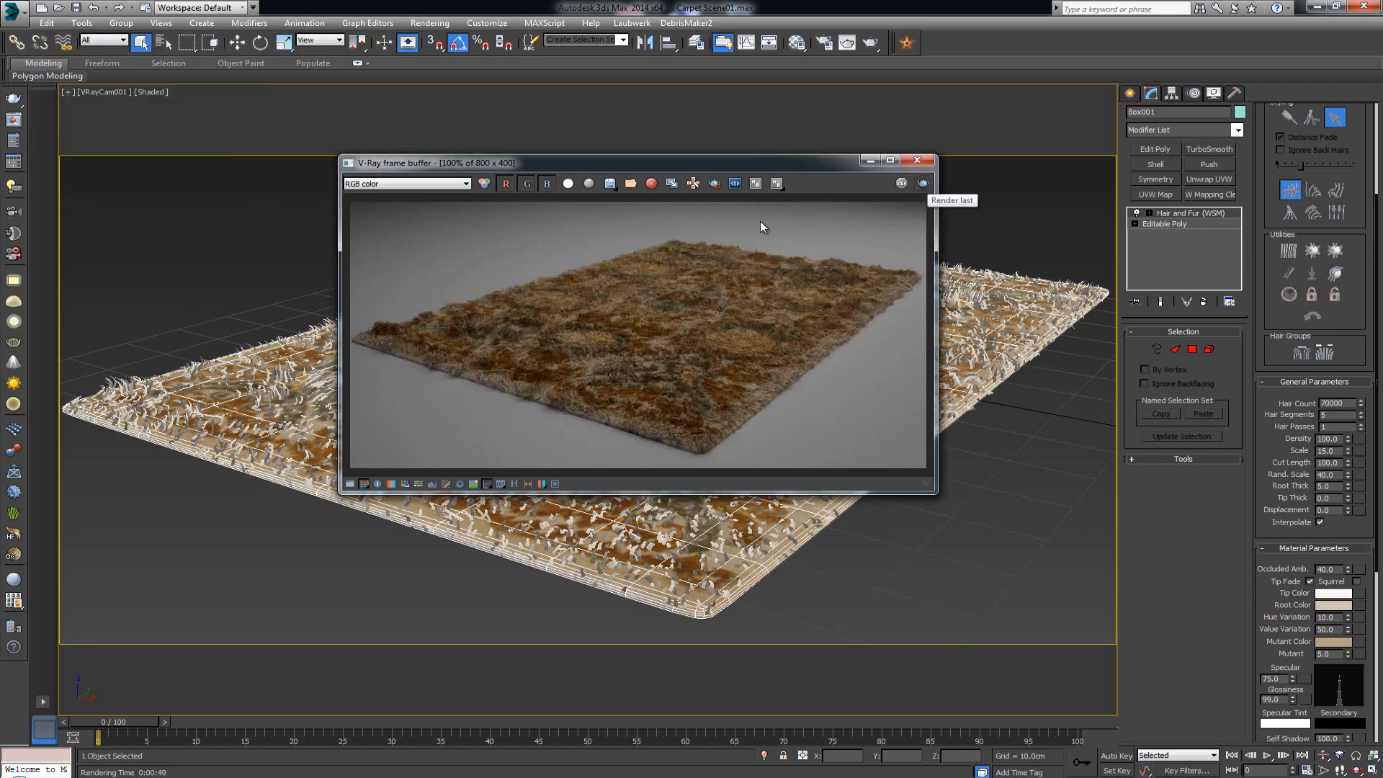